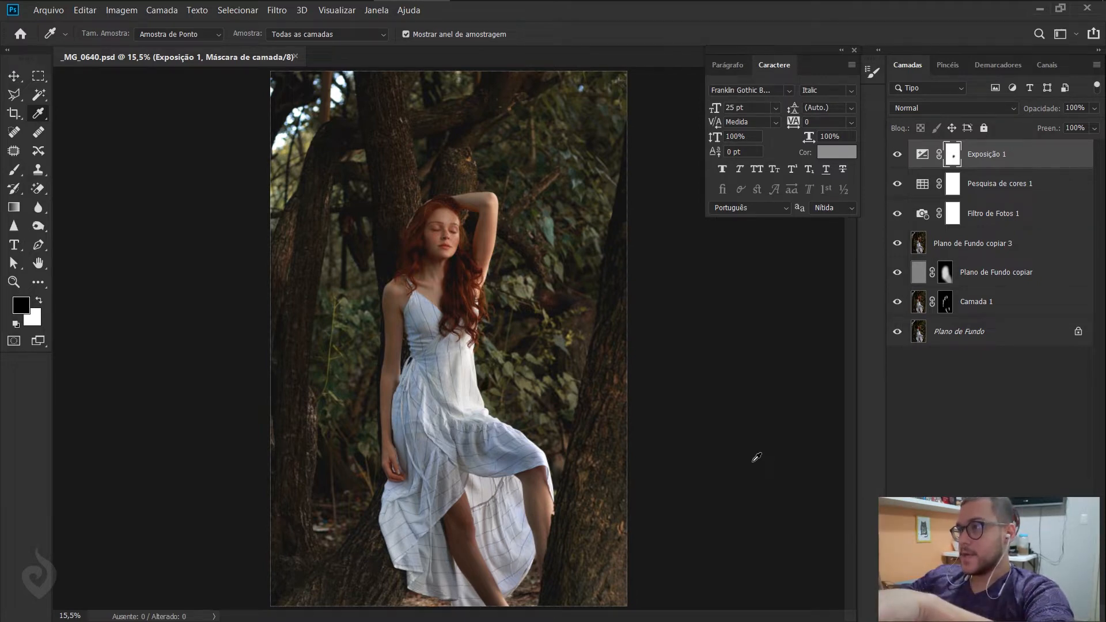
# - Switch to the Photos viewer and examine the original _MG_0640.JPG up close and in full
pyautogui.hotkey('alt', 'Tab')
pyautogui.hotkey('alt', 'Tab')
pyautogui.hotkey('alt', 'Tab')
pyautogui.hotkey('alt', 'Tab')
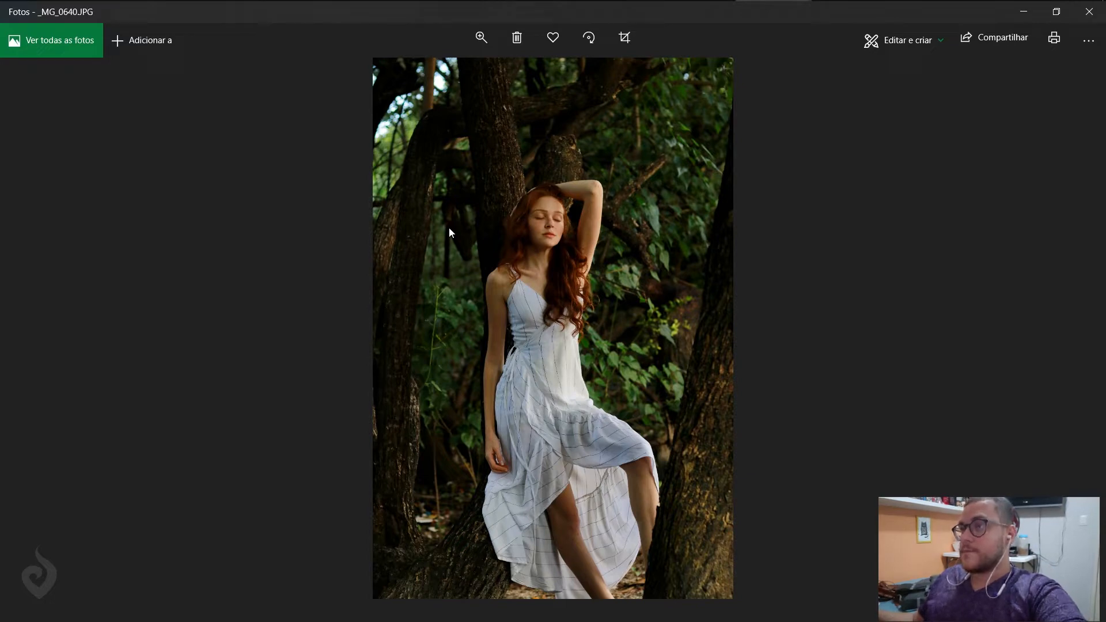
pyautogui.scroll(2, 607, 194)
pyautogui.scroll(-2, 602, 201)
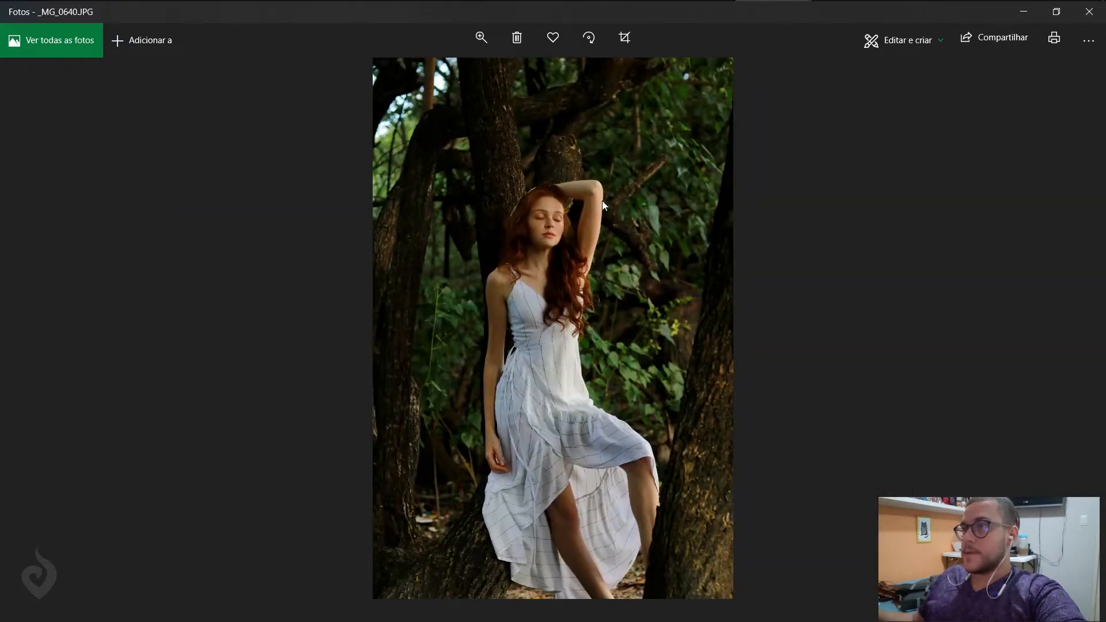
# - Switch between the Photoshop document and the original photo in the Photos viewer to compare them
pyautogui.hotkey('alt', 'Tab')
pyautogui.hotkey('alt', 'Tab')
pyautogui.hotkey('alt', 'Tab')
pyautogui.hotkey('alt', 'Tab')
pyautogui.hotkey('alt', 'Tab')
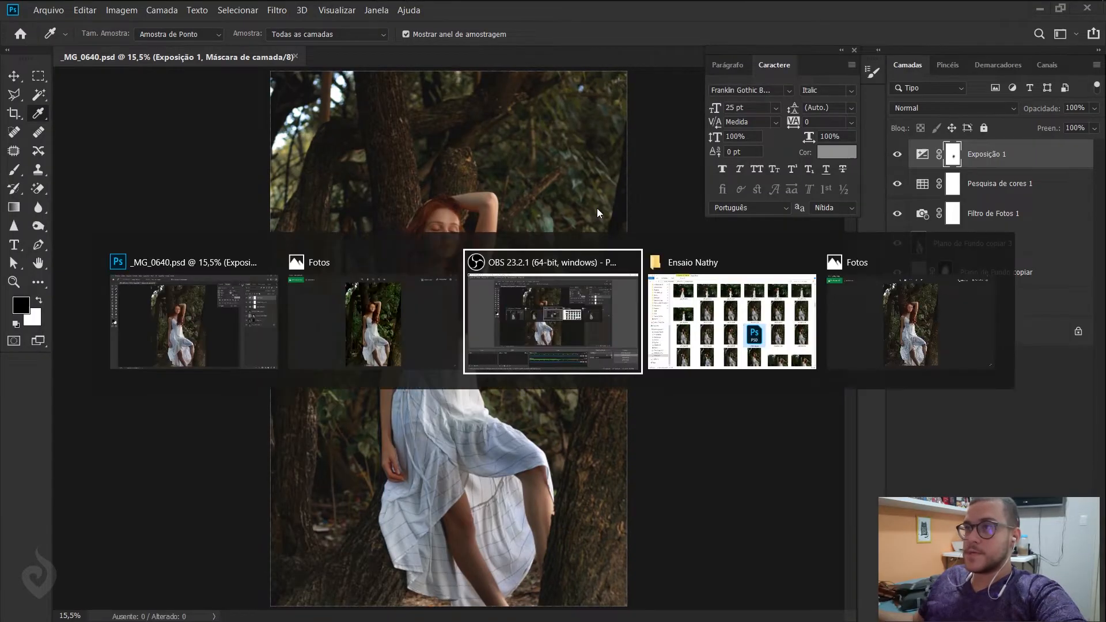
pyautogui.hotkey('alt', 'Tab')
pyautogui.hotkey('alt', 'Tab')
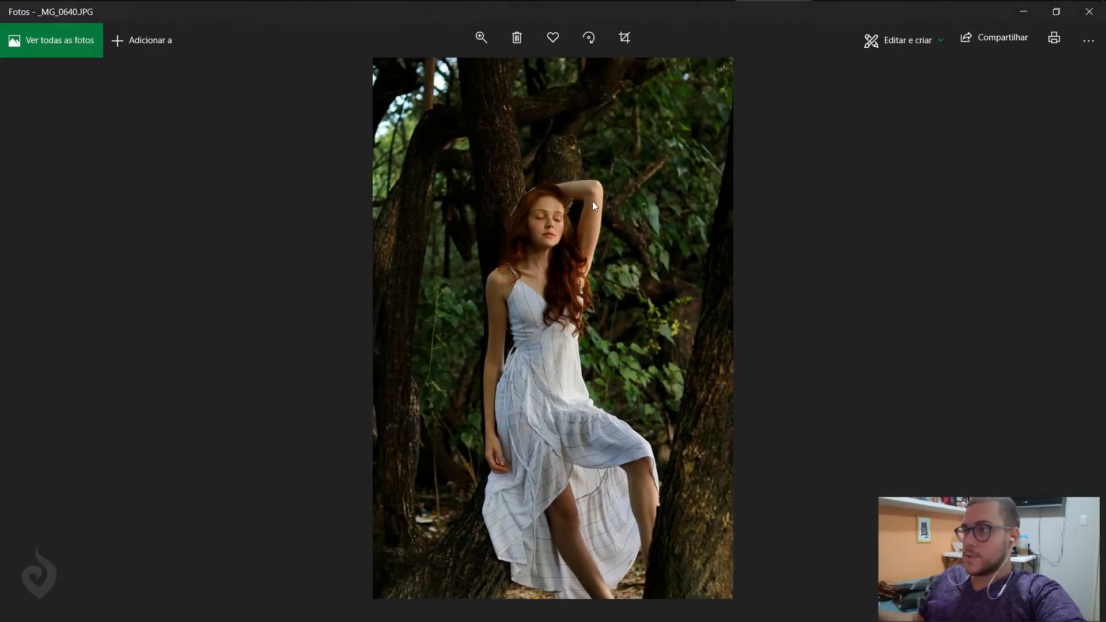
pyautogui.scroll(3, 519, 185)
pyautogui.scroll(-3, 520, 186)
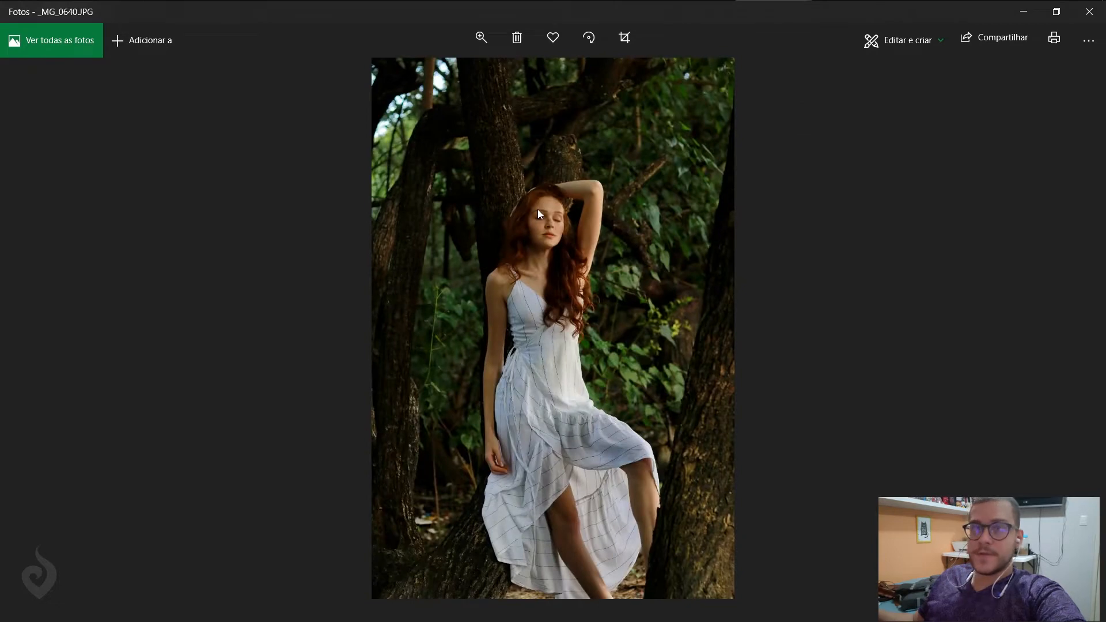
# - Compare the edited _MG_0640.jpg with the original photo, looking closely at the model's face and the overall colors
pyautogui.scroll(4, 539, 211)
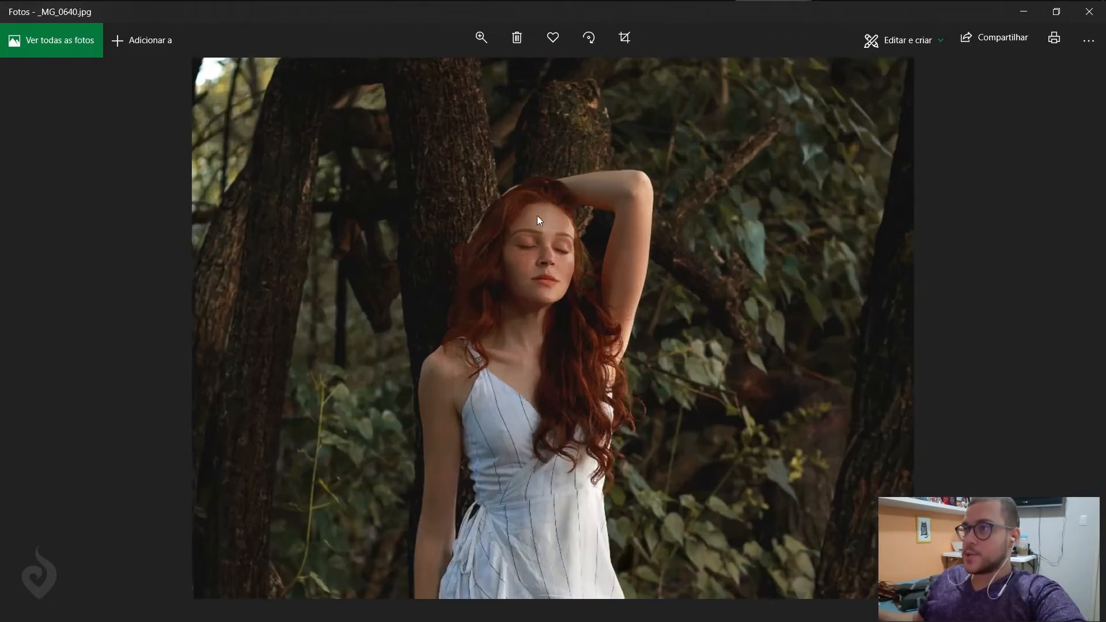
pyautogui.scroll(-4, 536, 215)
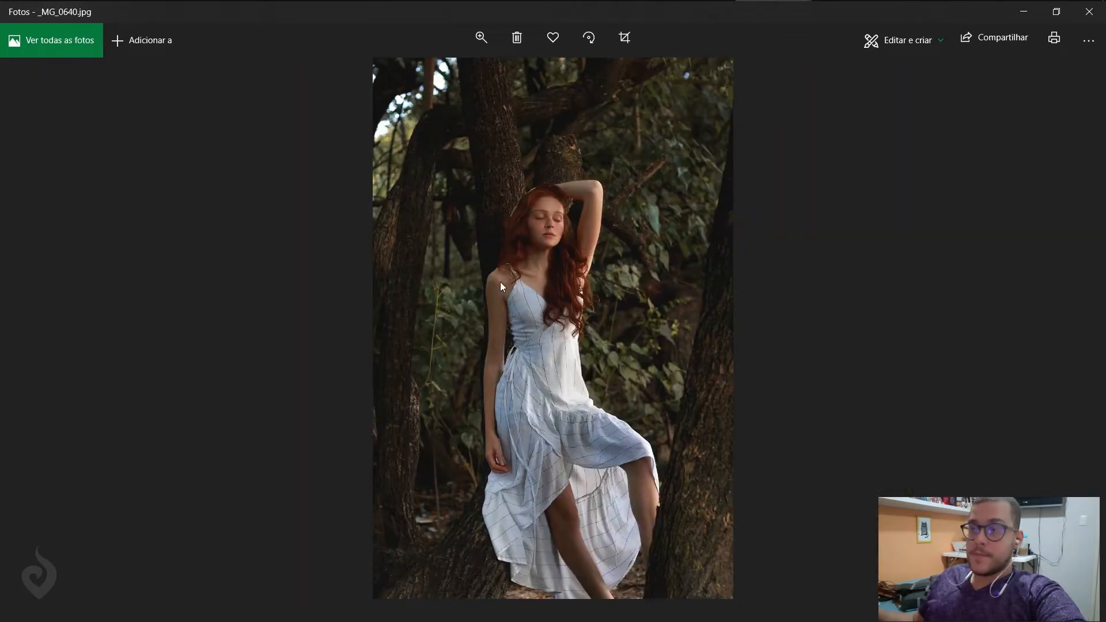
pyautogui.press('Right')
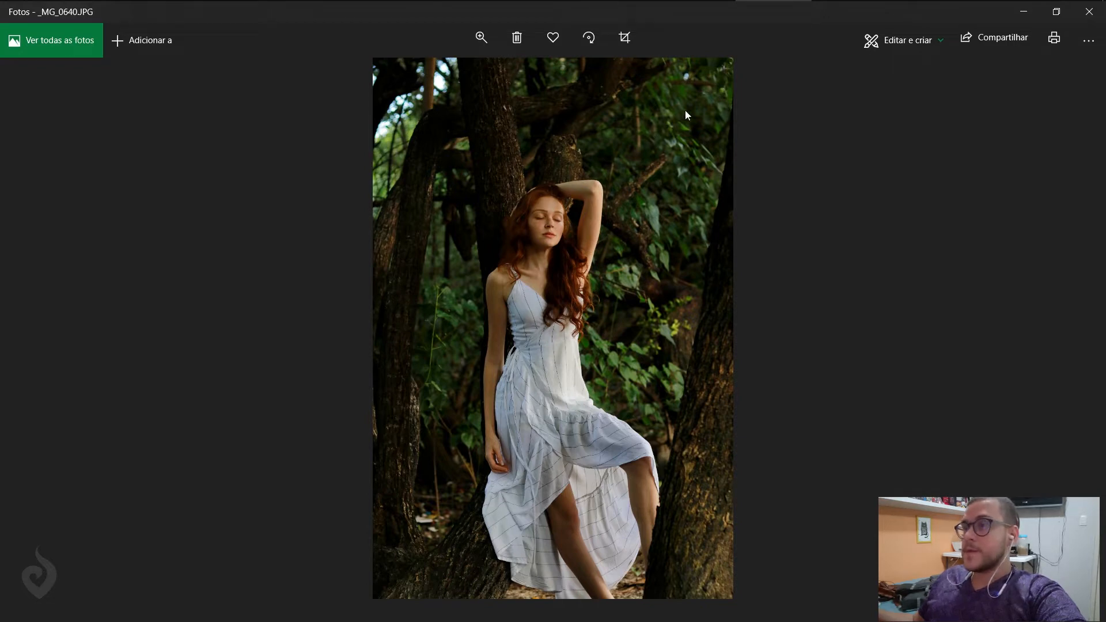
pyautogui.press('Left')
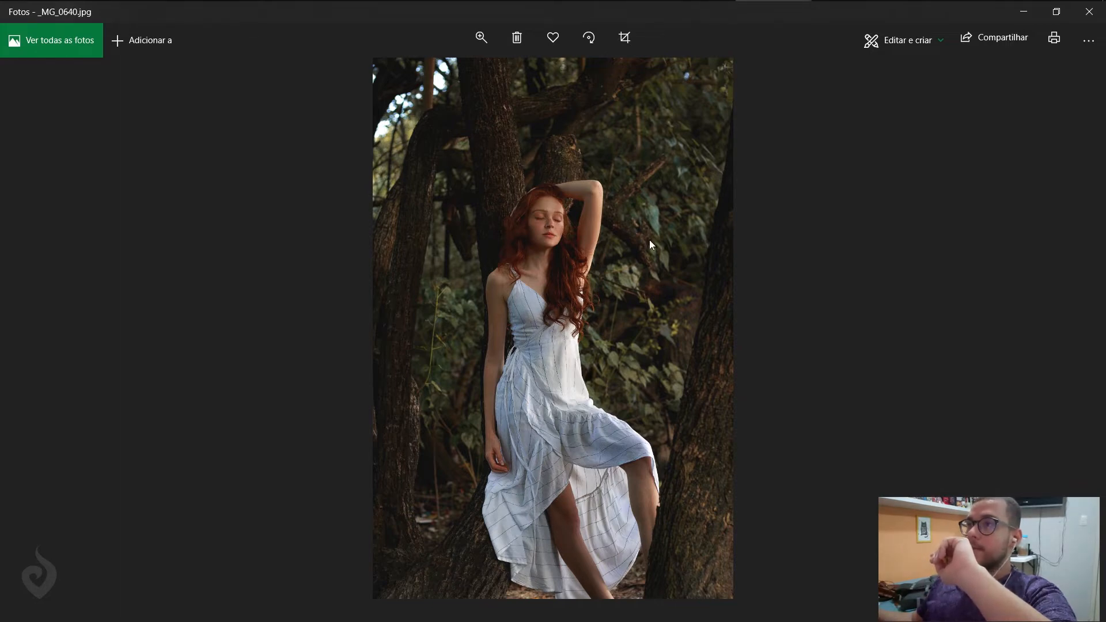
# - Examine the edited photo's face, hair, dress and background up close and at full size
pyautogui.scroll(3, 649, 239)
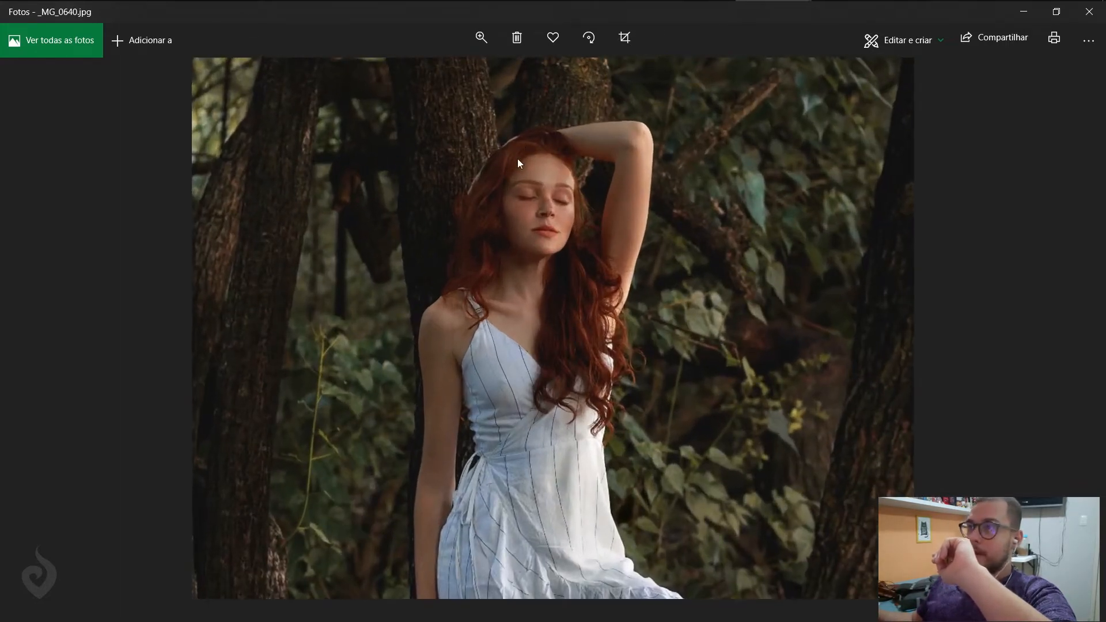
pyautogui.moveTo(517, 158); pyautogui.dragTo(461, 149)
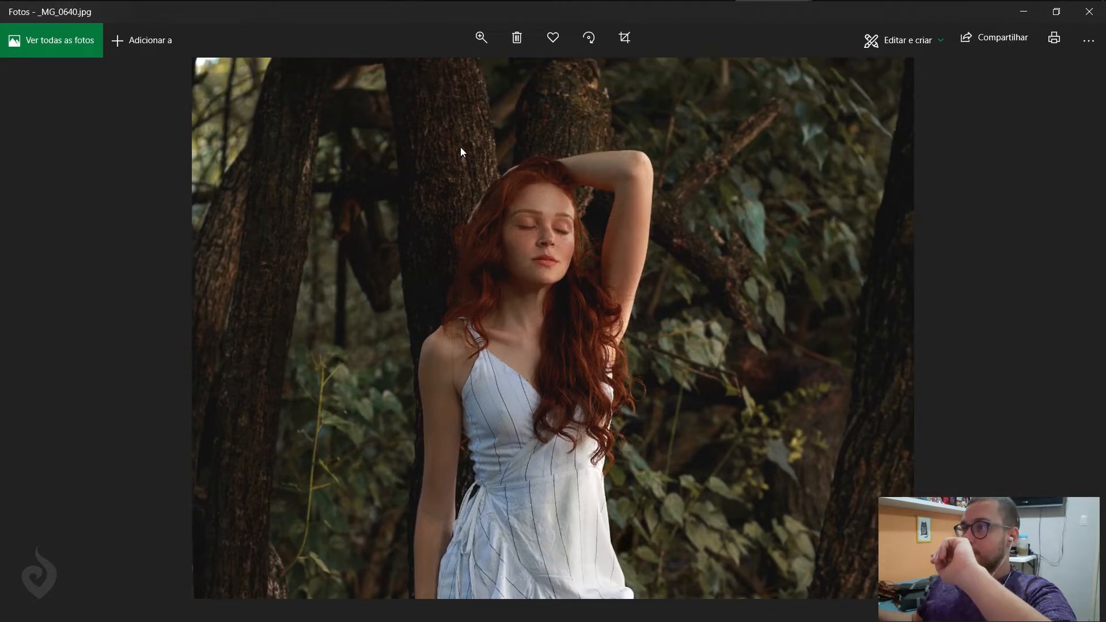
pyautogui.scroll(-3, 461, 152)
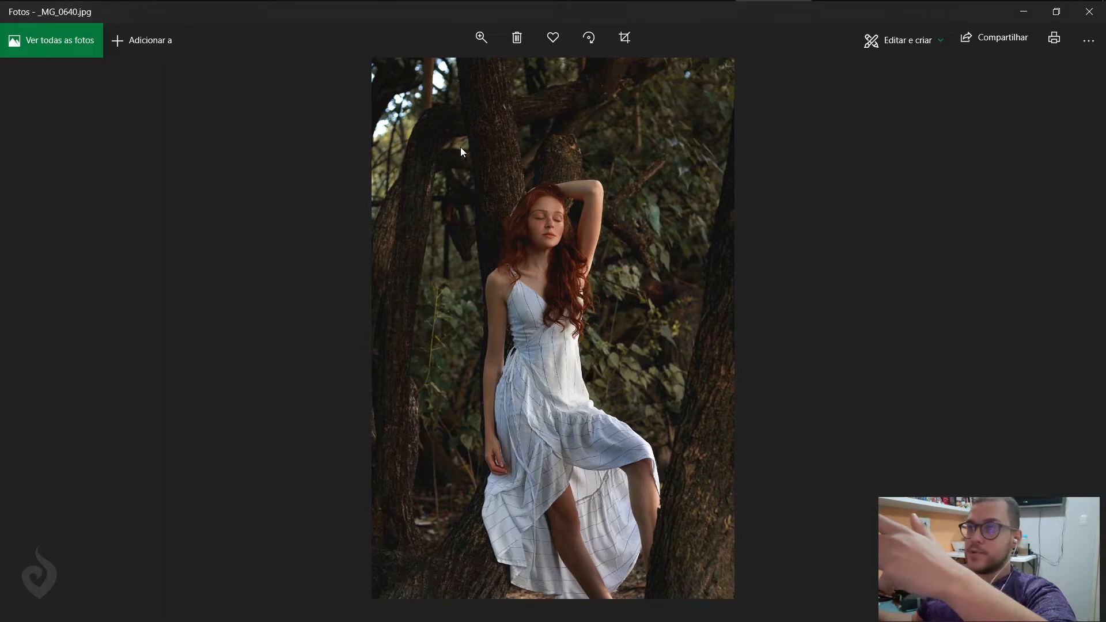
pyautogui.scroll(3, 690, 348)
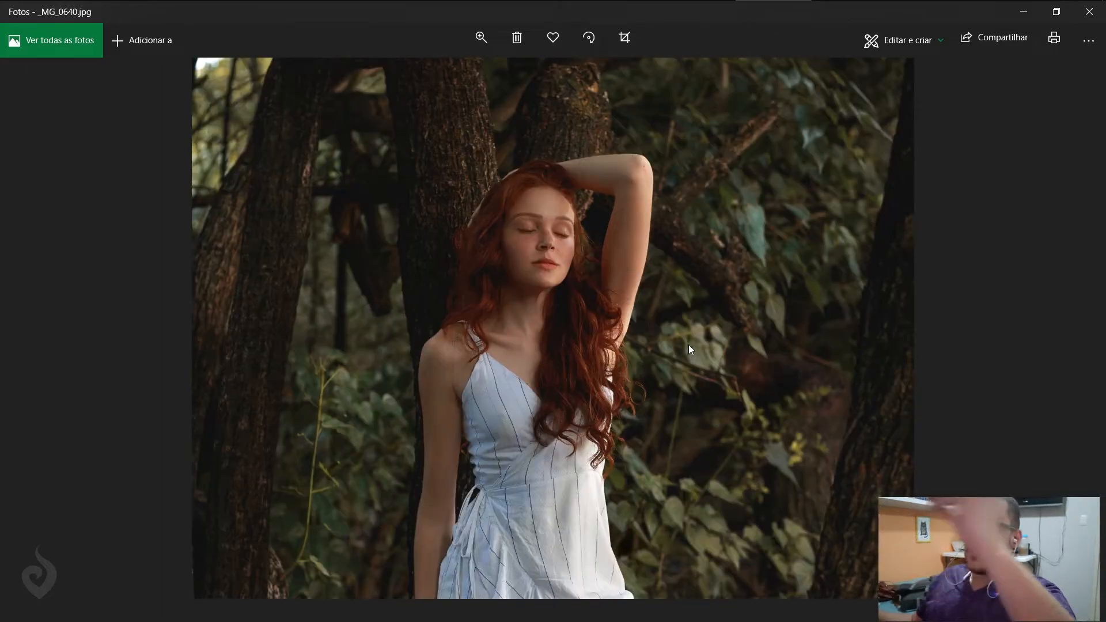
pyautogui.scroll(-3, 602, 181)
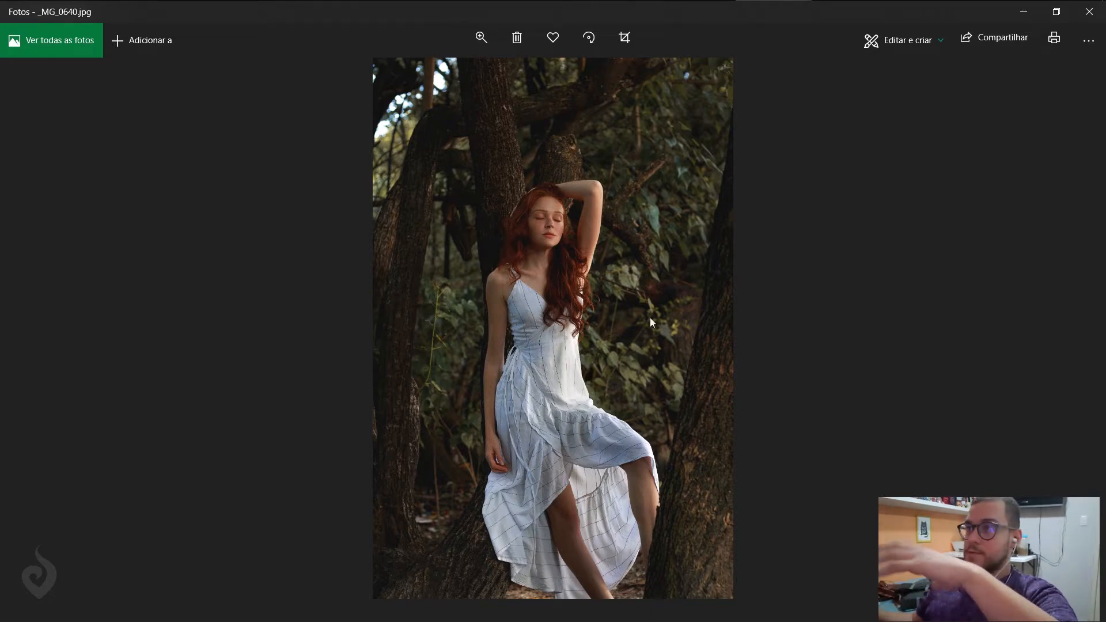
pyautogui.scroll(2, 586, 349)
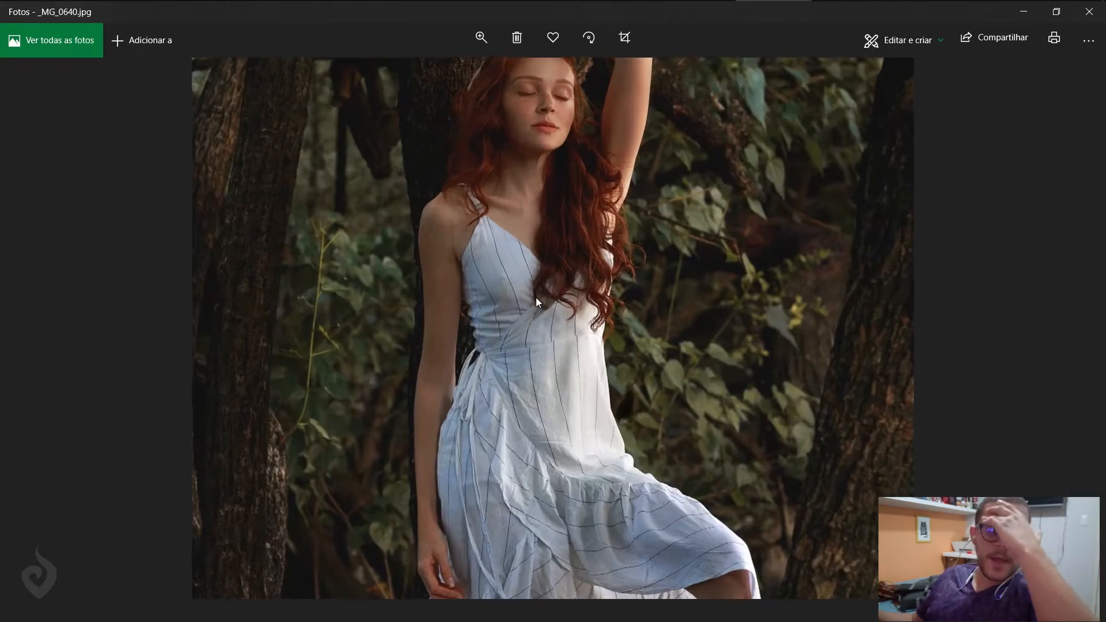
pyautogui.scroll(-2, 536, 297)
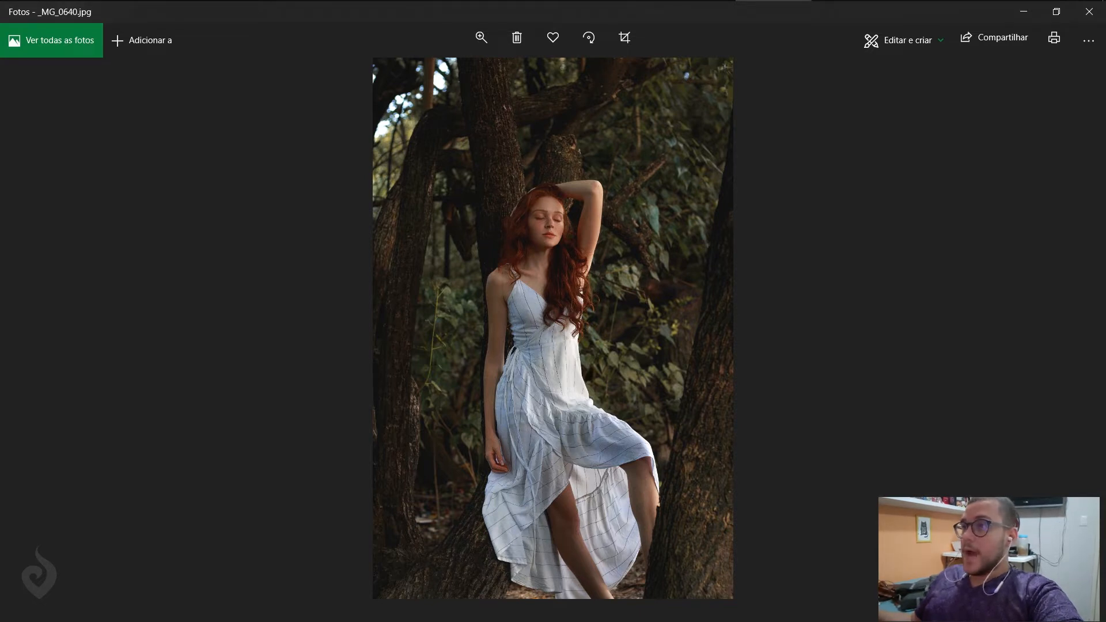
# - Switch to Photoshop, hide every layer above Plano de Fundo, and show the Camada 1 and Plano de Fundo copiar layers again
pyautogui.hotkey('alt', 'Tab')
pyautogui.hotkey('alt', 'Tab')
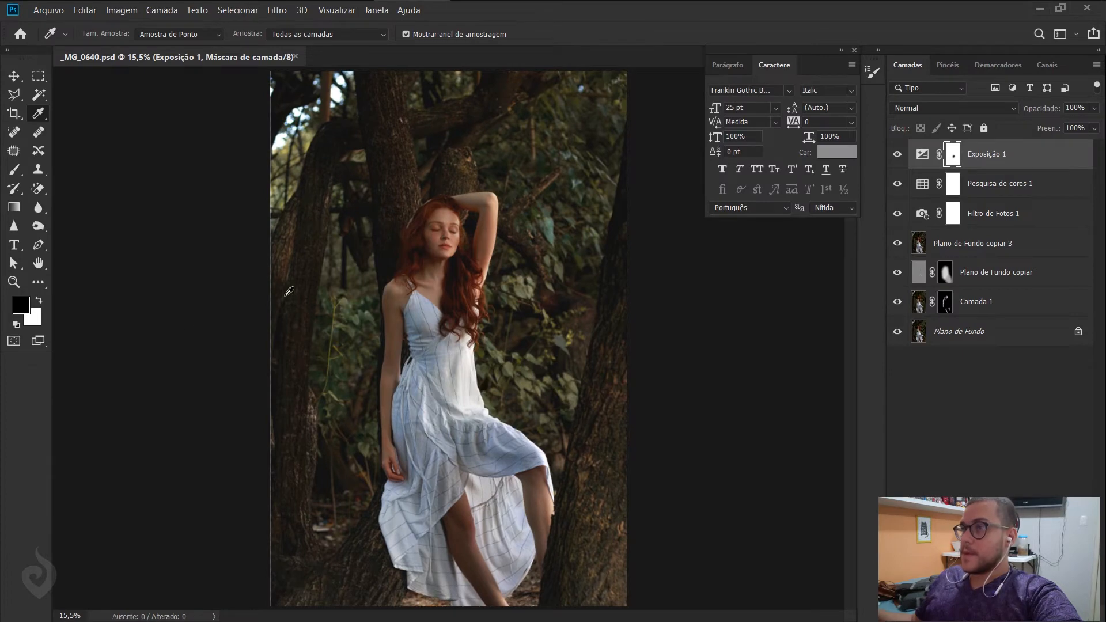
pyautogui.moveTo(895, 168); pyautogui.dragTo(893, 306)
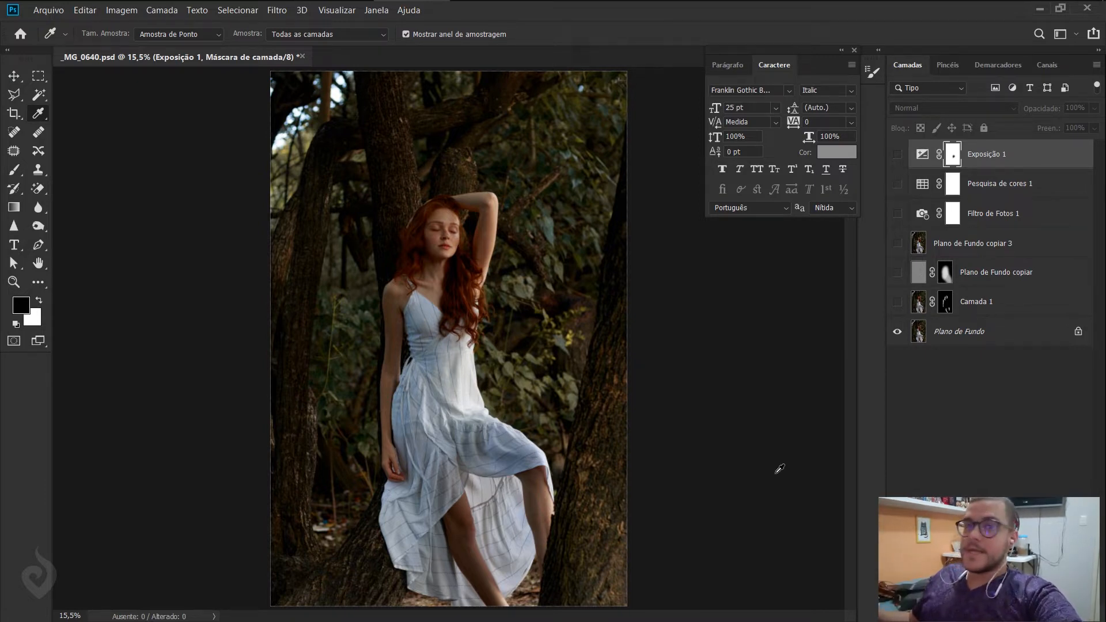
pyautogui.click(897, 301)
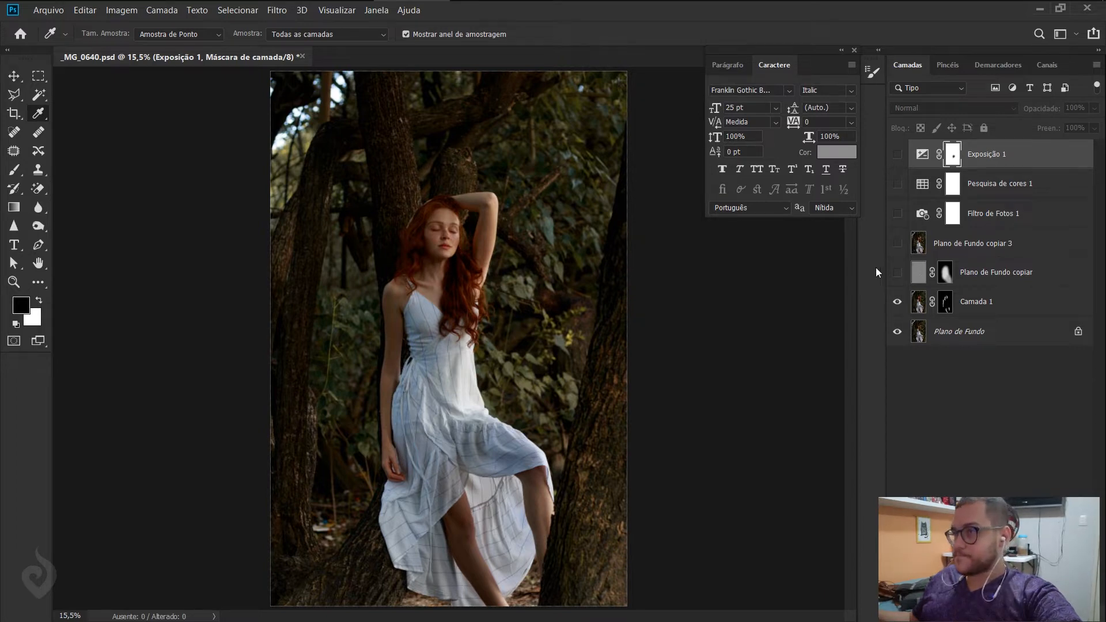
pyautogui.press('z')
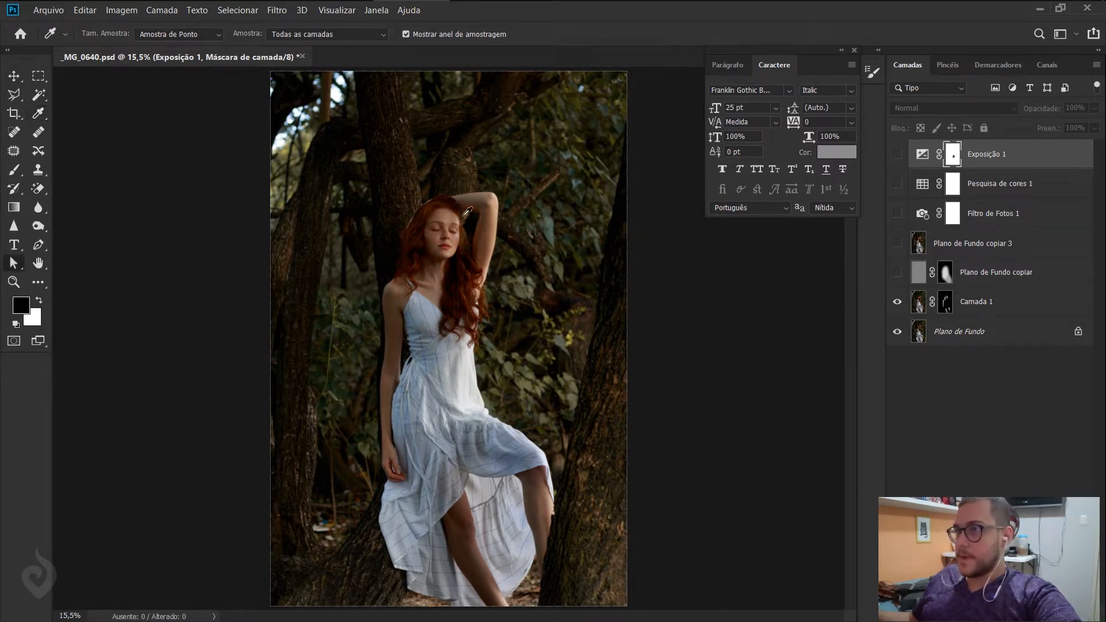
pyautogui.moveTo(461, 221); pyautogui.dragTo(537, 228)
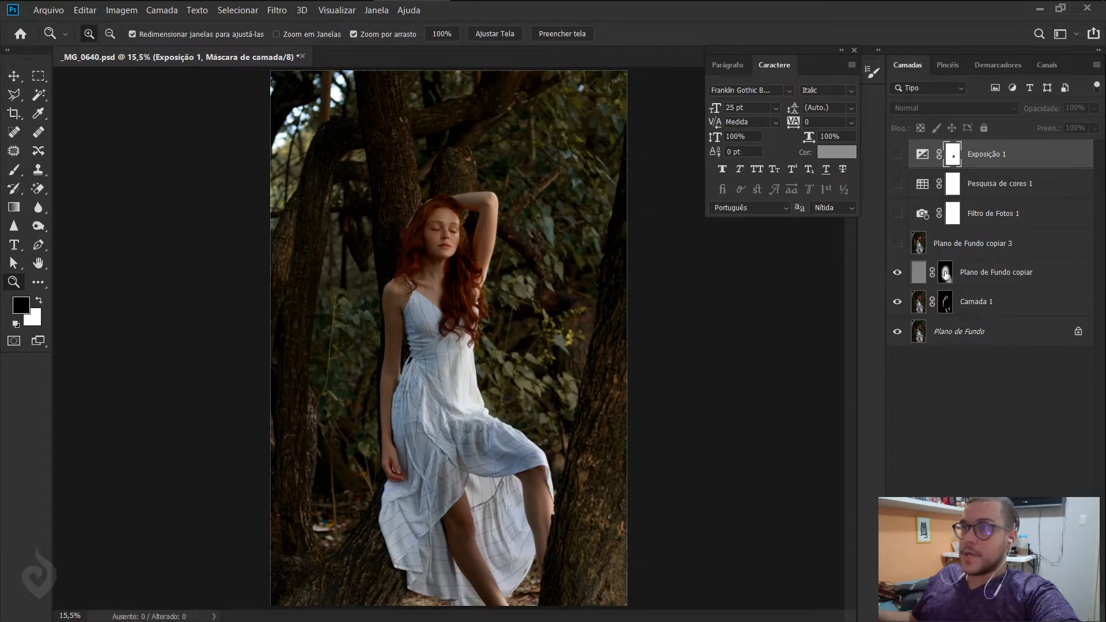
# - Show the Plano de Fundo copiar 3 layer and compare the image with and without it, leaving the layer visible
pyautogui.click(897, 243)
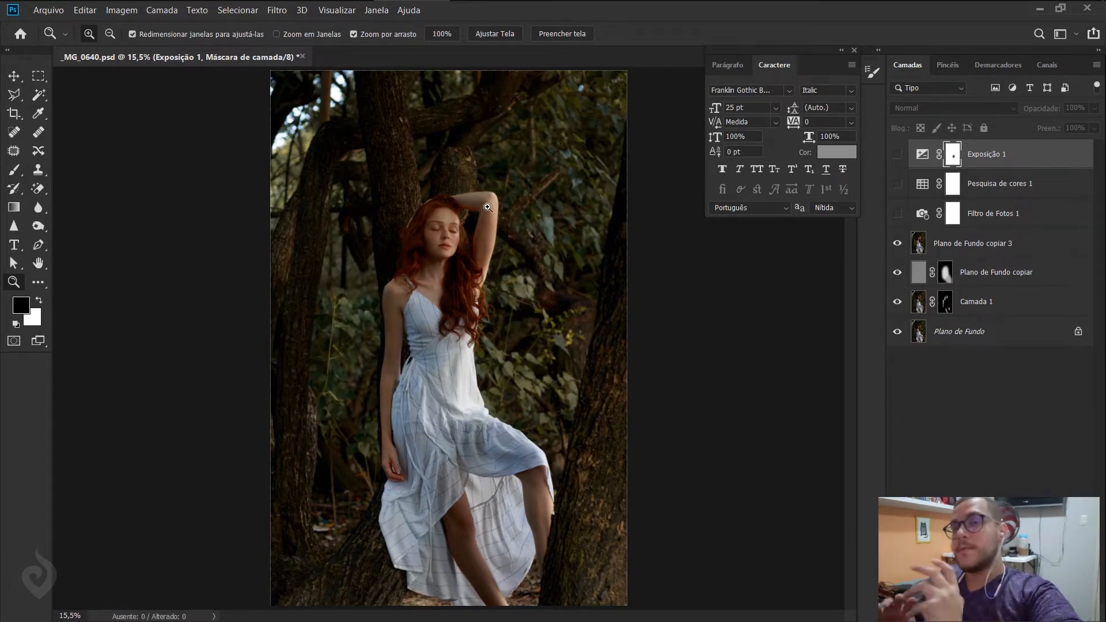
pyautogui.moveTo(476, 219); pyautogui.dragTo(500, 213)
pyautogui.press('a')
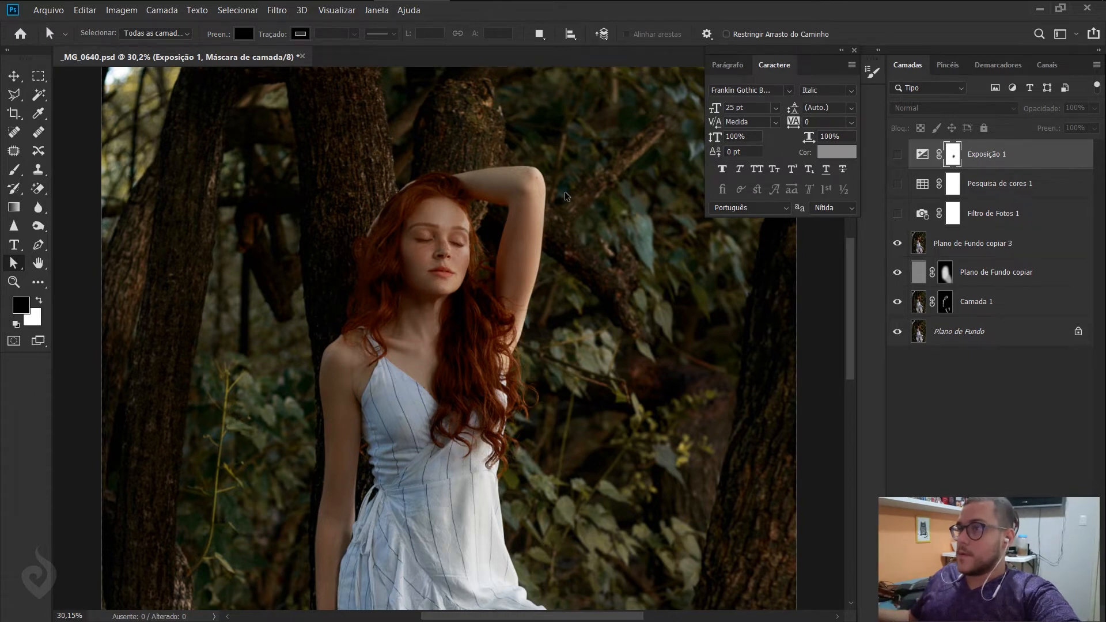
pyautogui.hotkey('ctrl', '0')
pyautogui.click(889, 244)
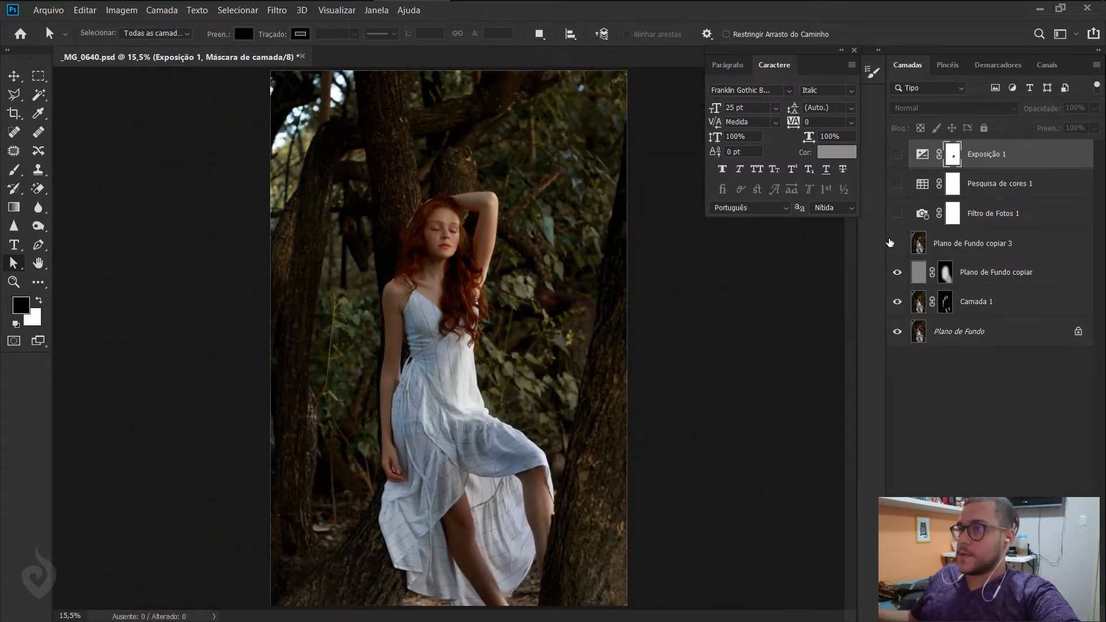
pyautogui.click(890, 241)
pyautogui.click(890, 242)
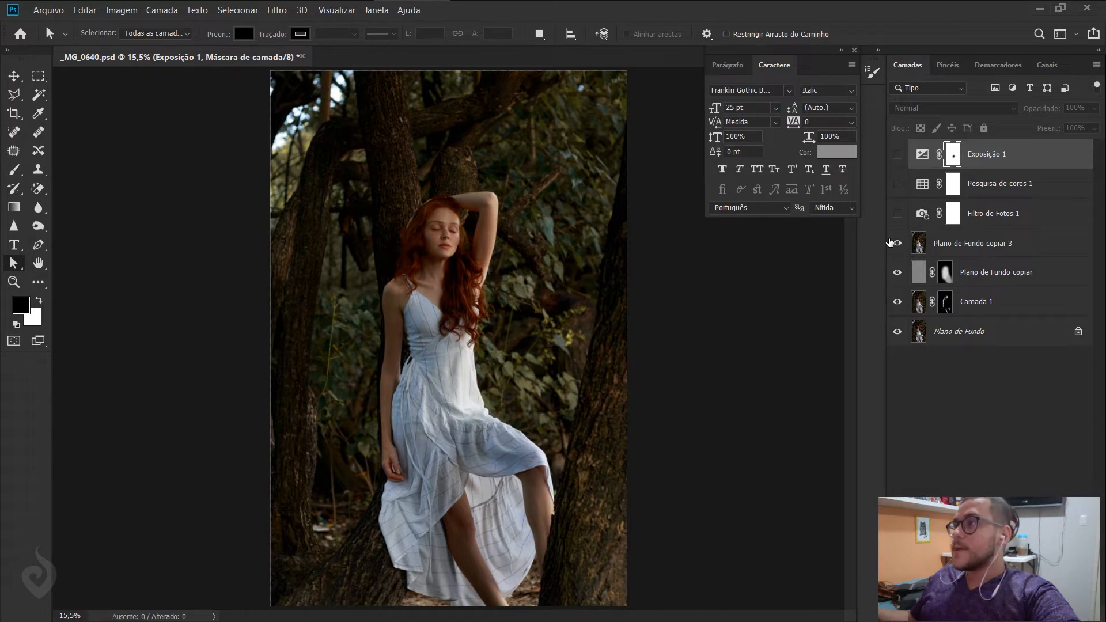
pyautogui.click(889, 242)
pyautogui.click(890, 242)
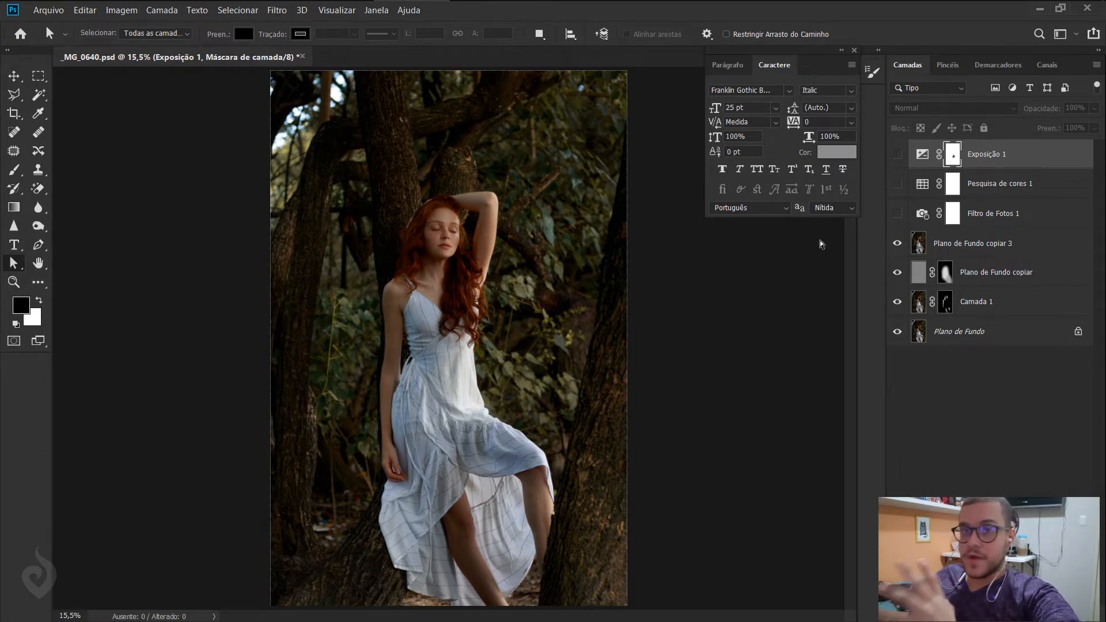
# - Show the Filtro de Fotos 1 layer, open its photo filter properties, and inspect its effect on the model
pyautogui.click(897, 214)
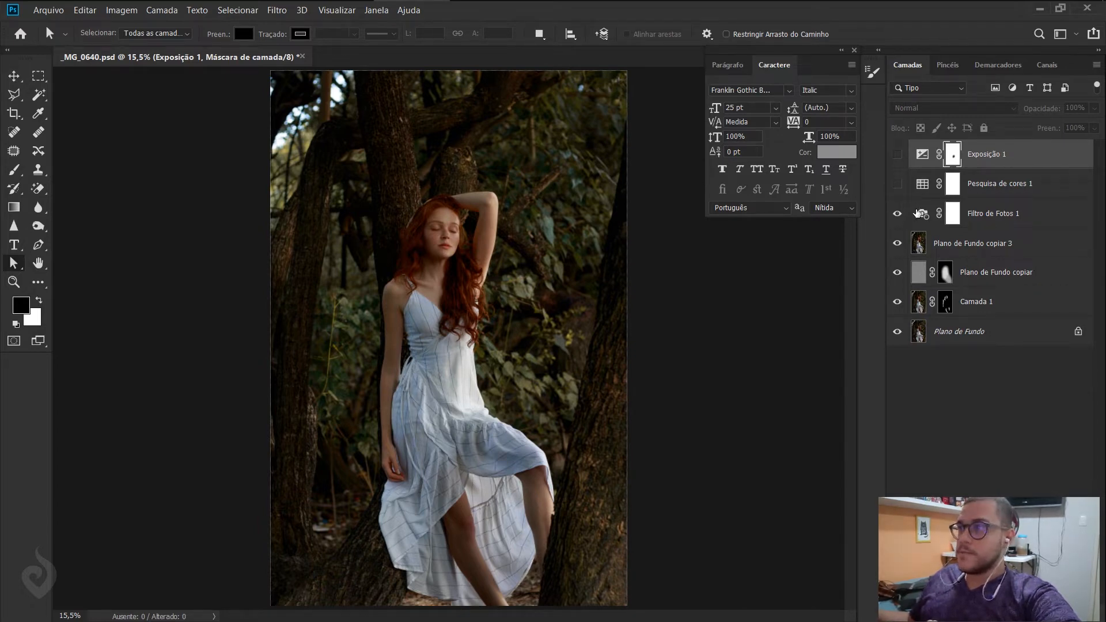
pyautogui.doubleClick(920, 213)
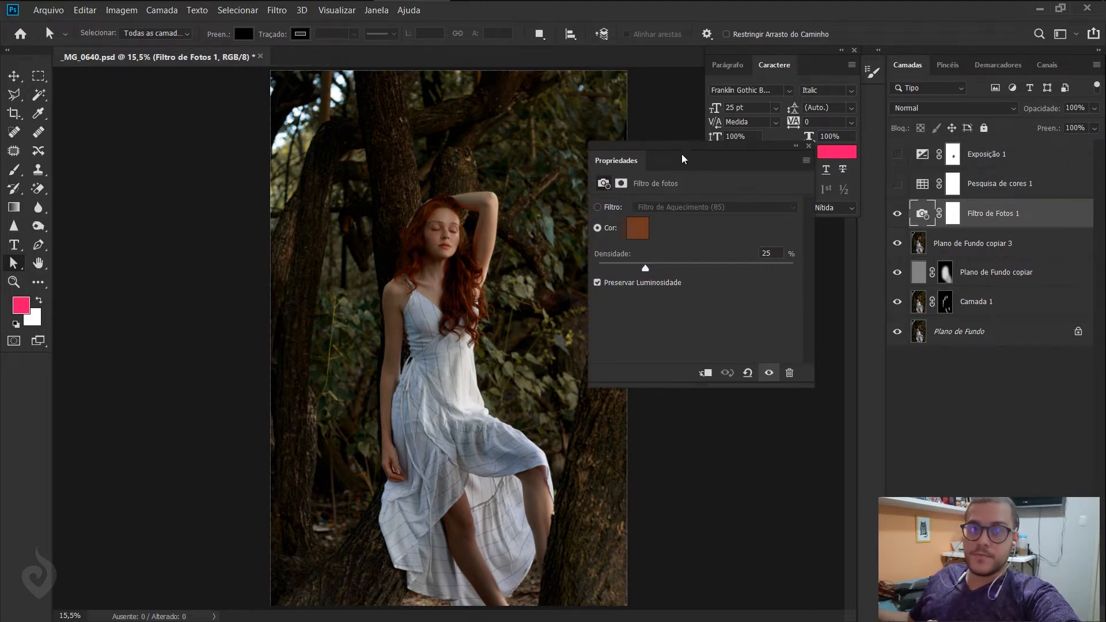
pyautogui.moveTo(681, 158)
pyautogui.mouseDown()
pyautogui.moveTo(699, 120)
pyautogui.moveTo(689, 172)
pyautogui.mouseUp()
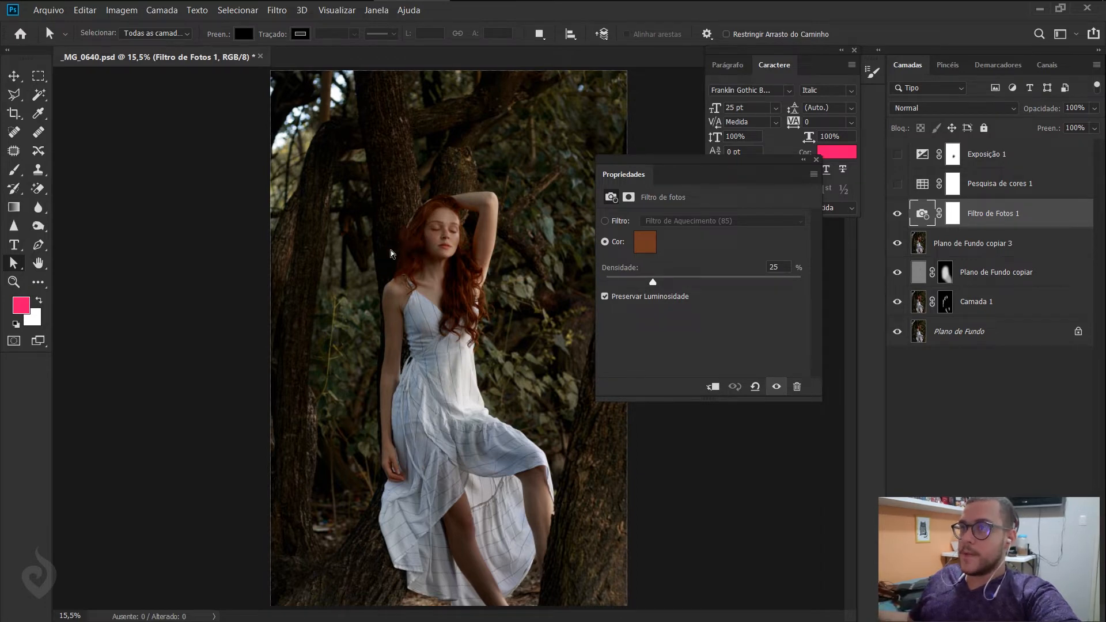
pyautogui.press('z')
pyautogui.moveTo(389, 226); pyautogui.dragTo(390, 227)
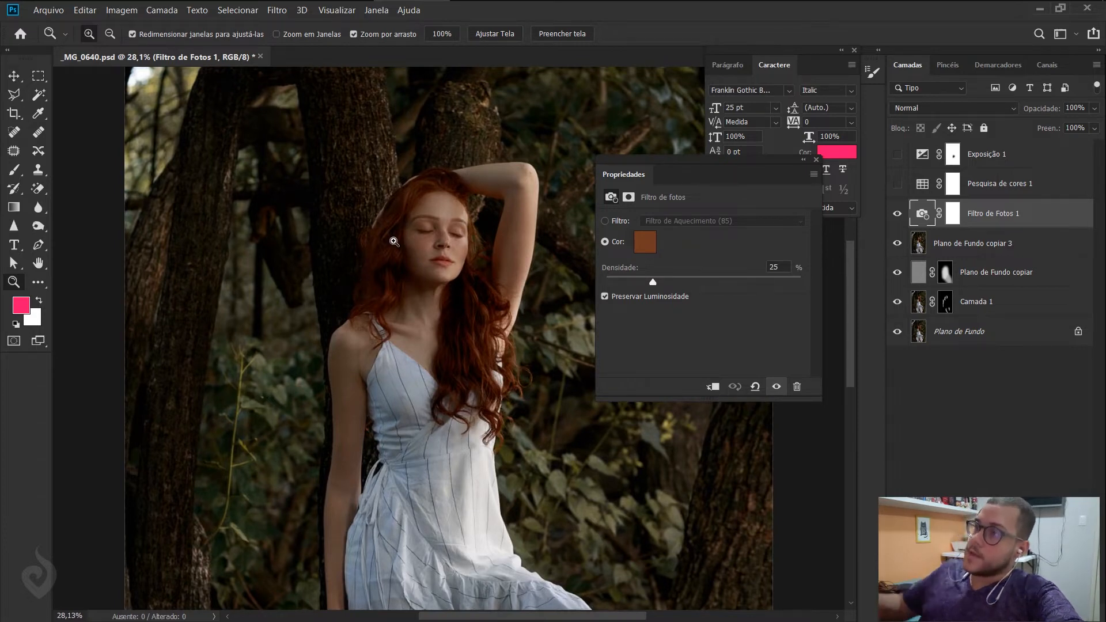
pyautogui.press('a')
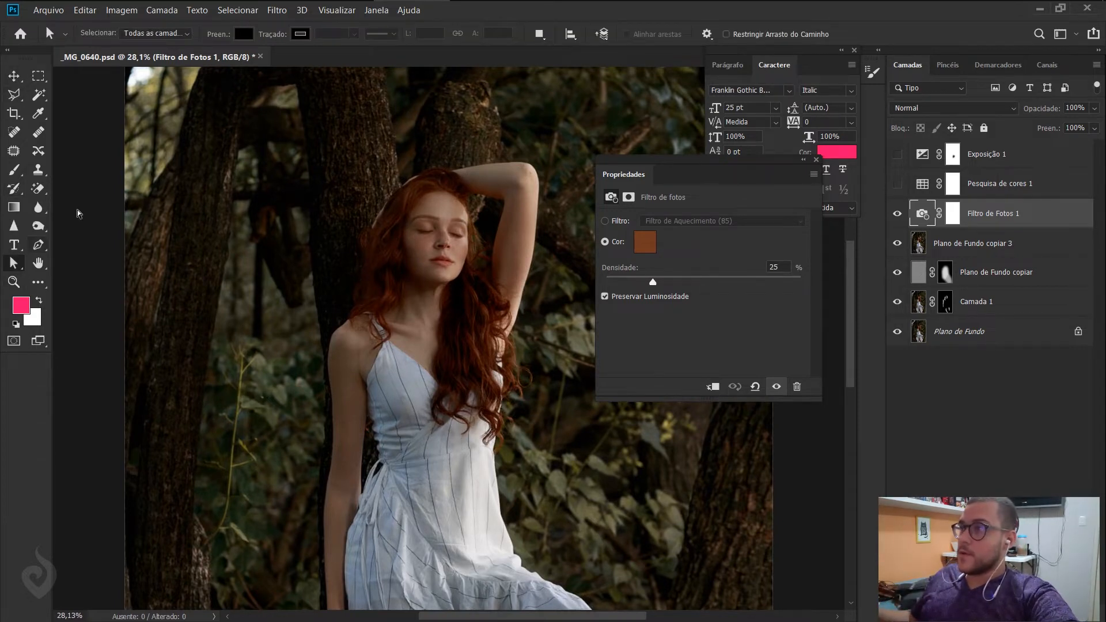
pyautogui.hotkey('ctrl', '0')
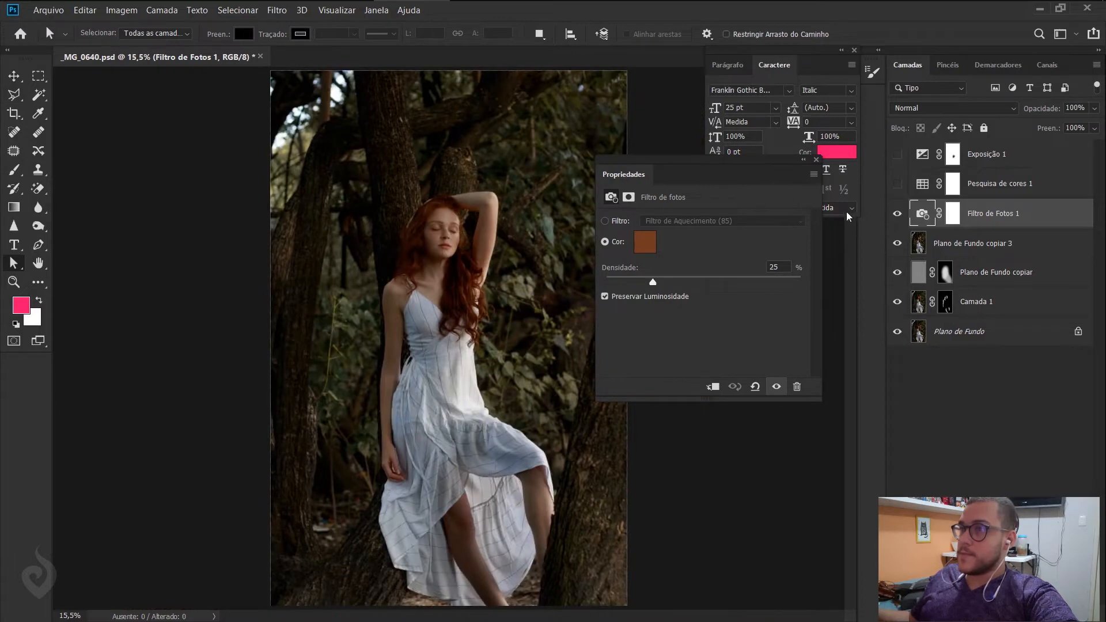
# - Compare the image with and without the Filtro de Fotos 1 layer, leaving it visible
pyautogui.click(897, 213)
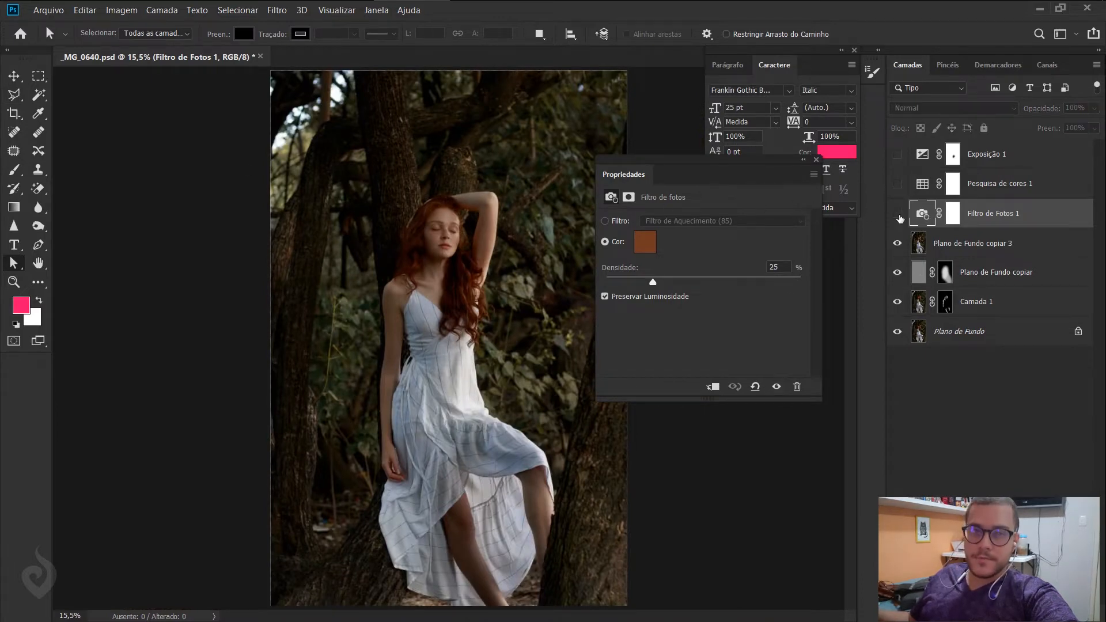
pyautogui.click(898, 214)
pyautogui.click(899, 215)
pyautogui.click(898, 215)
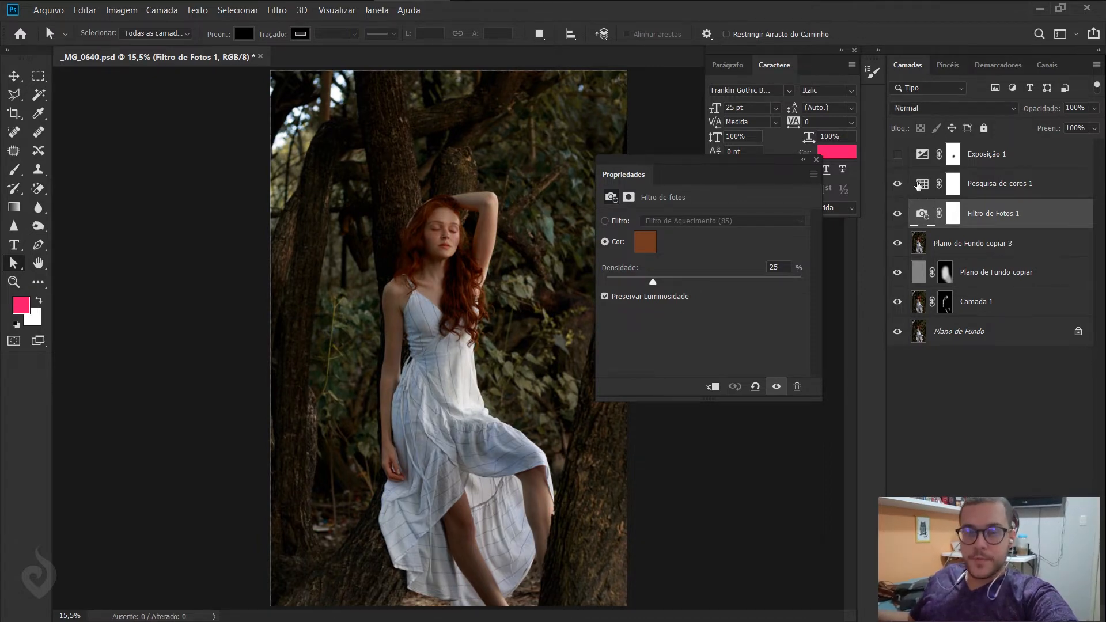
# - Open the Pesquisa de cores 1 properties, inspect its list of 3DLUT files while keeping 3Strip.look, and collapse the properties
pyautogui.click(918, 183)
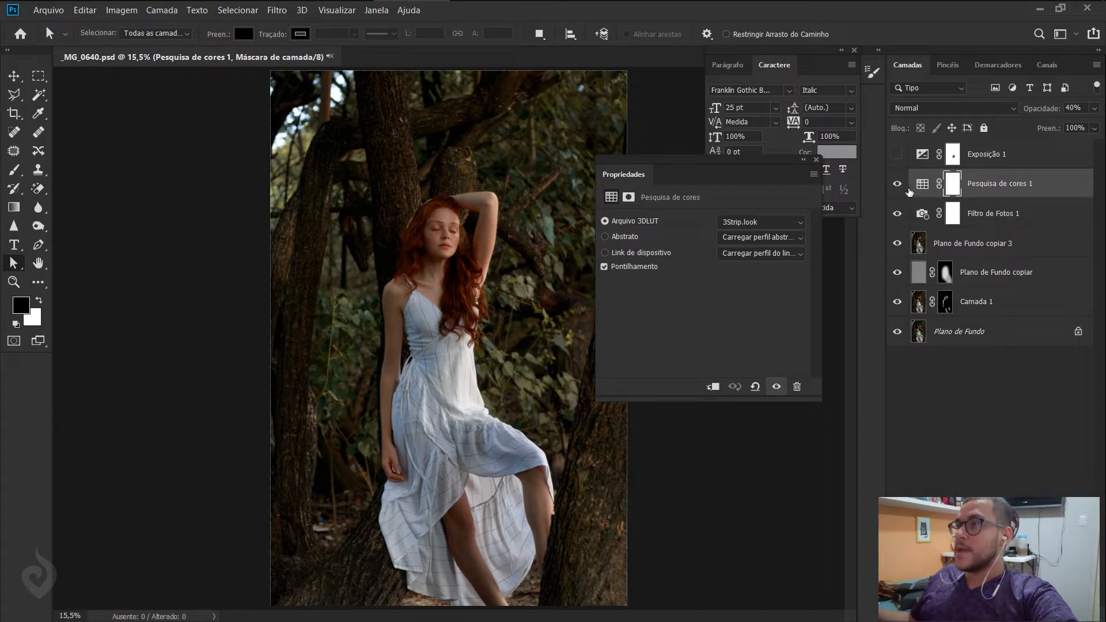
pyautogui.click(745, 224)
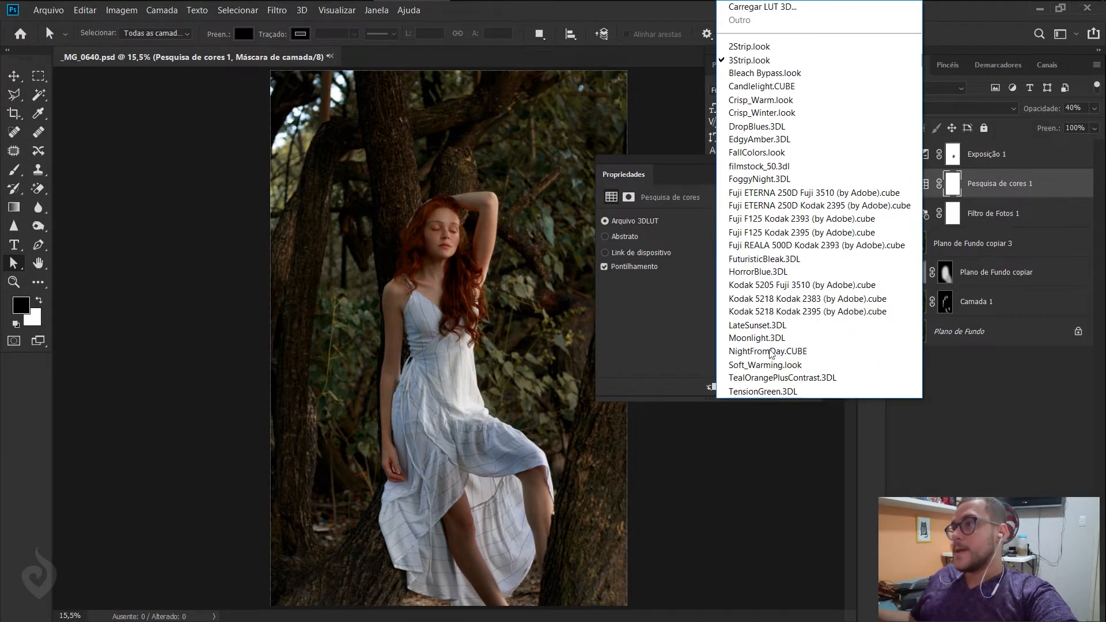
pyautogui.click(665, 339)
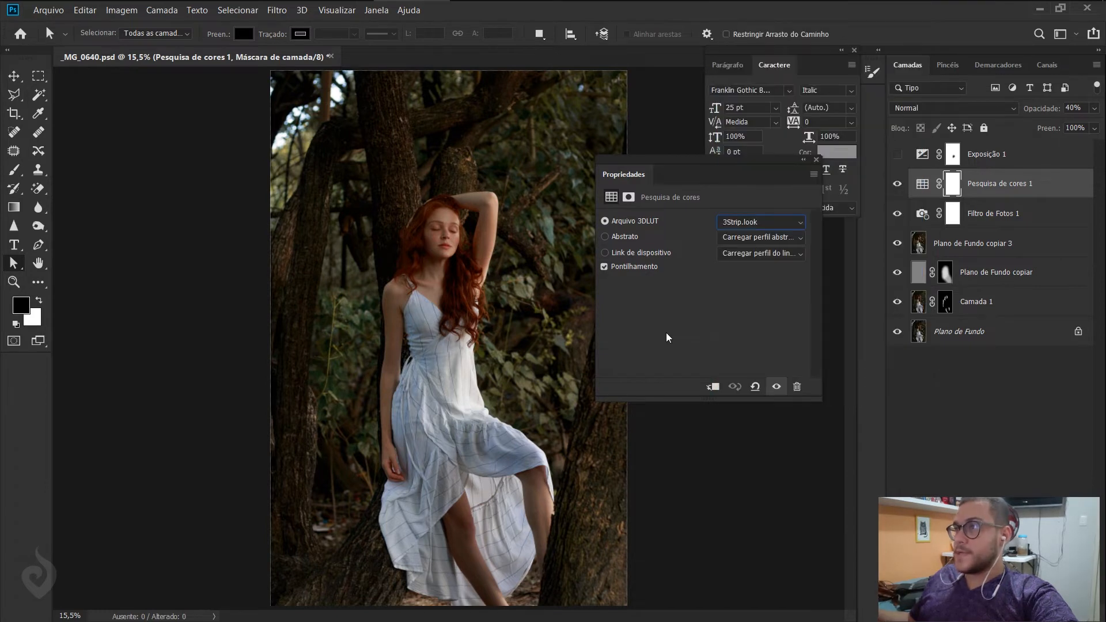
pyautogui.click(760, 220)
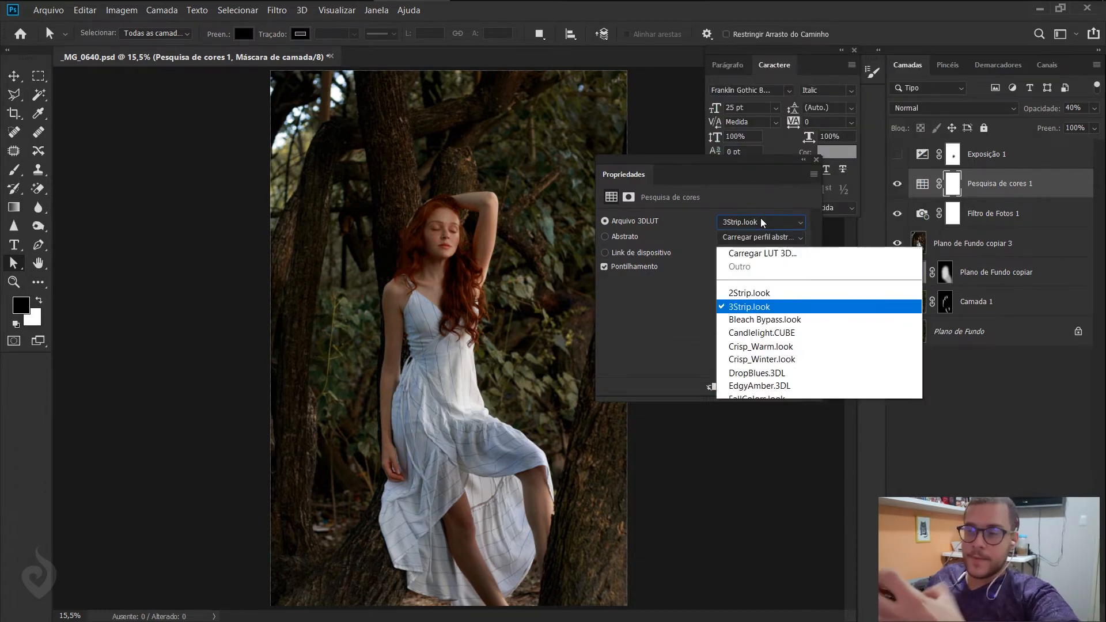
pyautogui.click(663, 309)
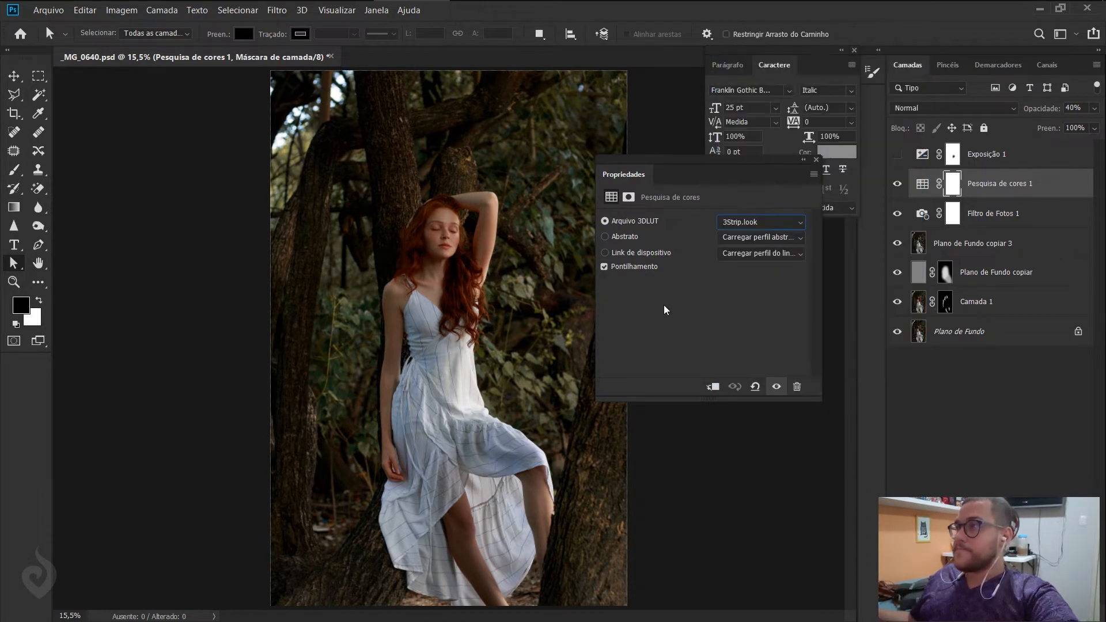
pyautogui.click(804, 161)
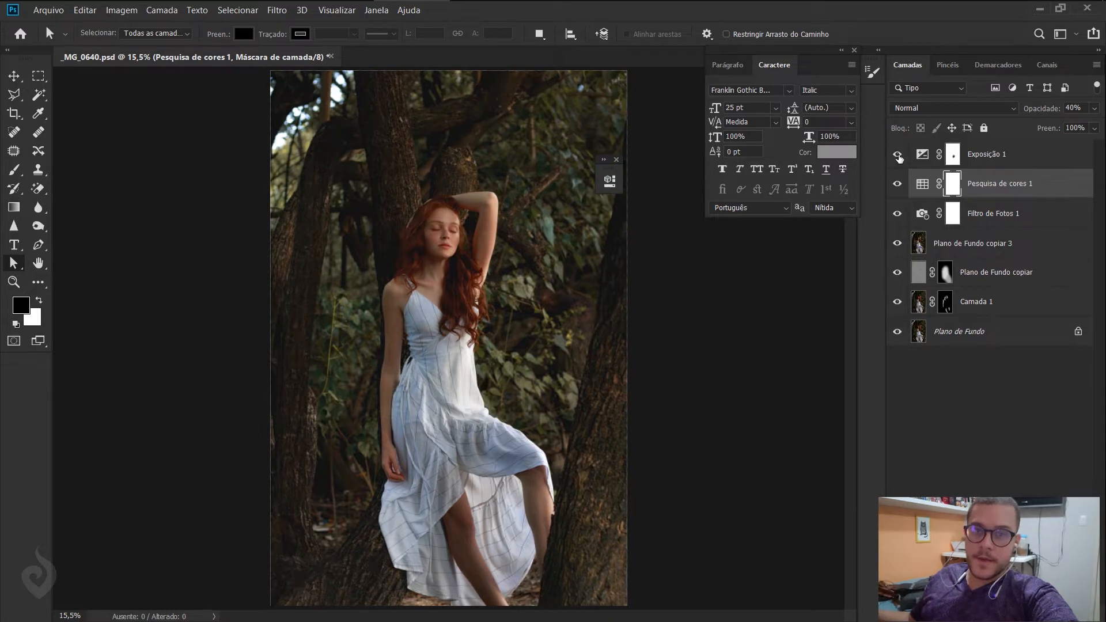
# - Show the Exposição 1 layer and compare the image with and without it, leaving it visible
pyautogui.click(897, 154)
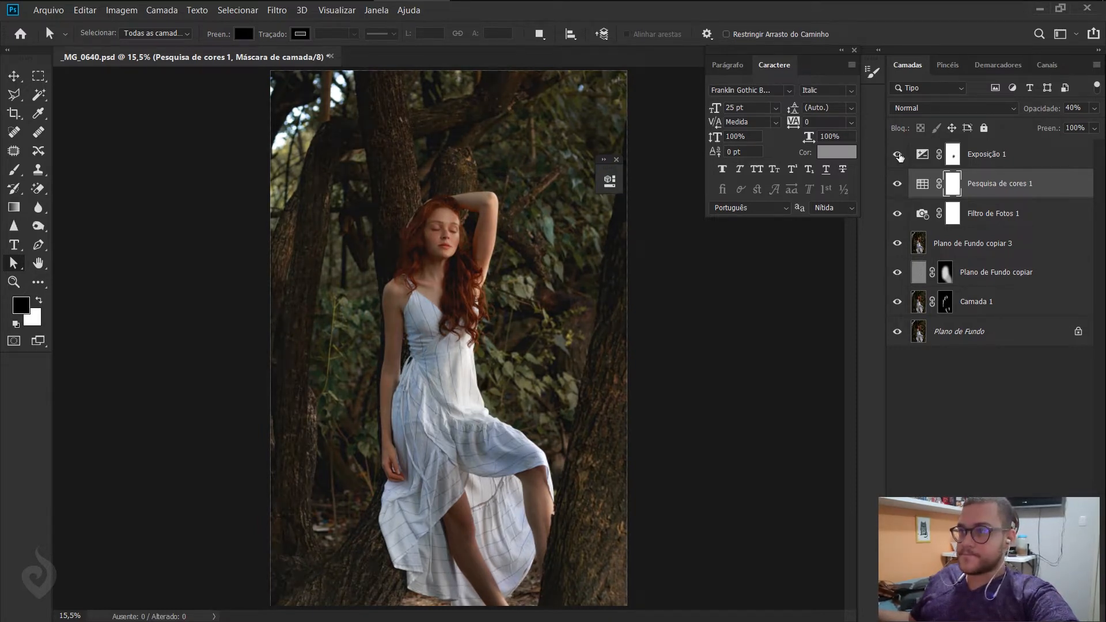
pyautogui.press('z')
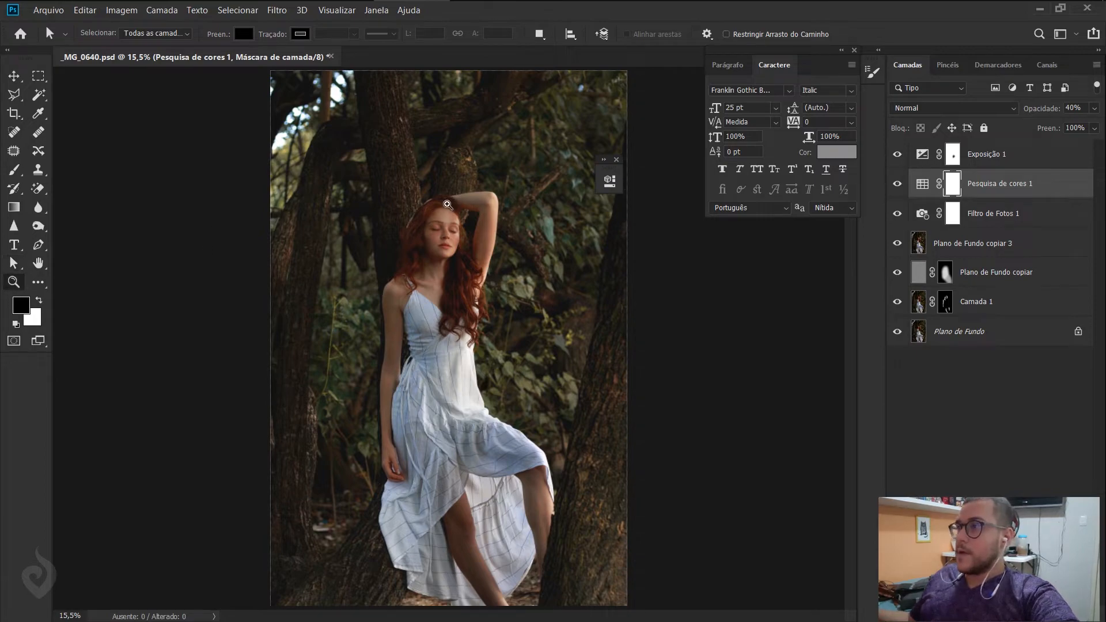
pyautogui.moveTo(447, 204)
pyautogui.mouseDown()
pyautogui.moveTo(455, 271)
pyautogui.moveTo(448, 203)
pyautogui.mouseUp()
# - Group the Exposição 1, Pesquisa de cores 1 and Filtro de Fotos 1 layers
pyautogui.click(1027, 161)
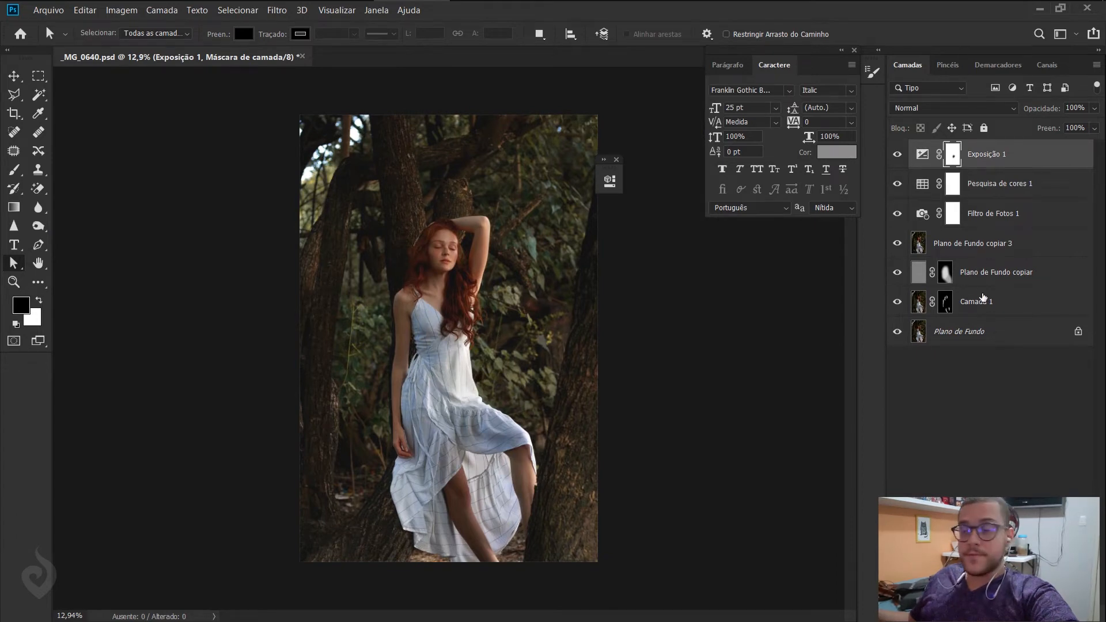
pyautogui.keyDown('shift'); pyautogui.click(986, 203); pyautogui.keyUp('shift')
pyautogui.hotkey('ctrl', 'g')
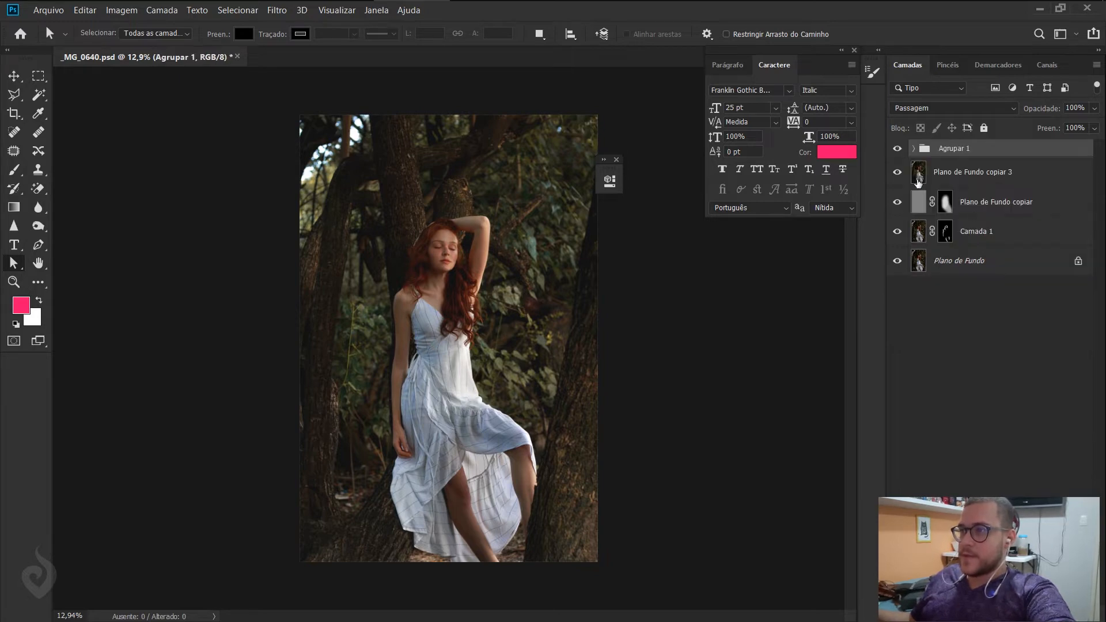
# - Compare the model's face and upper body with and without the grouped colour adjustments, leaving the group visible
pyautogui.press('z')
pyautogui.click(478, 149)
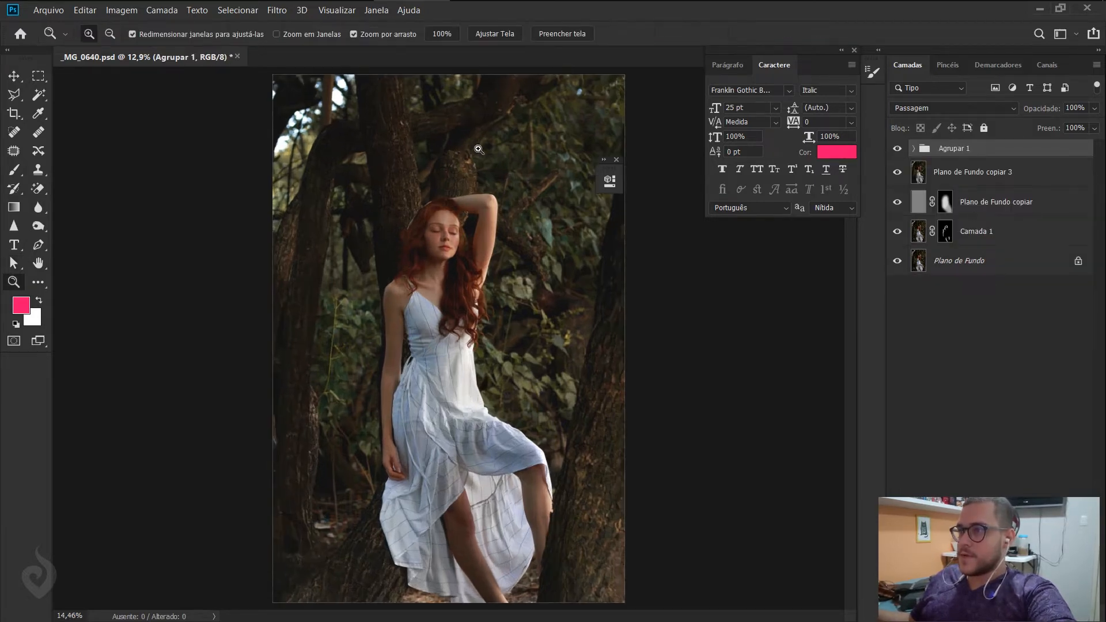
pyautogui.moveTo(478, 149); pyautogui.dragTo(502, 147)
pyautogui.moveTo(471, 192); pyautogui.dragTo(551, 115)
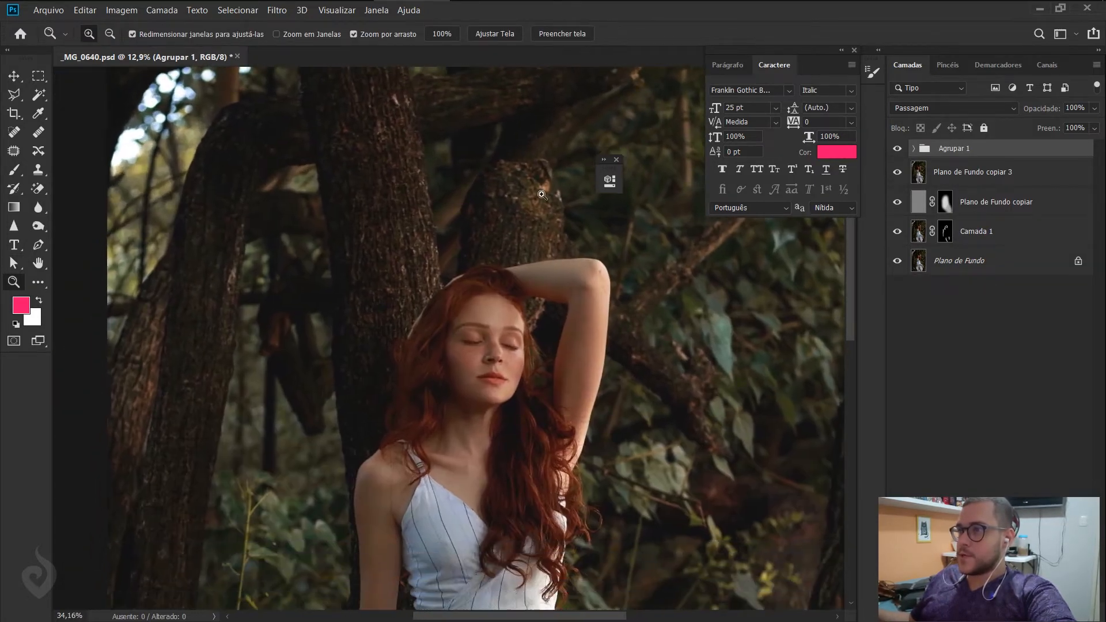
pyautogui.moveTo(526, 212); pyautogui.dragTo(504, 240)
pyautogui.press('a')
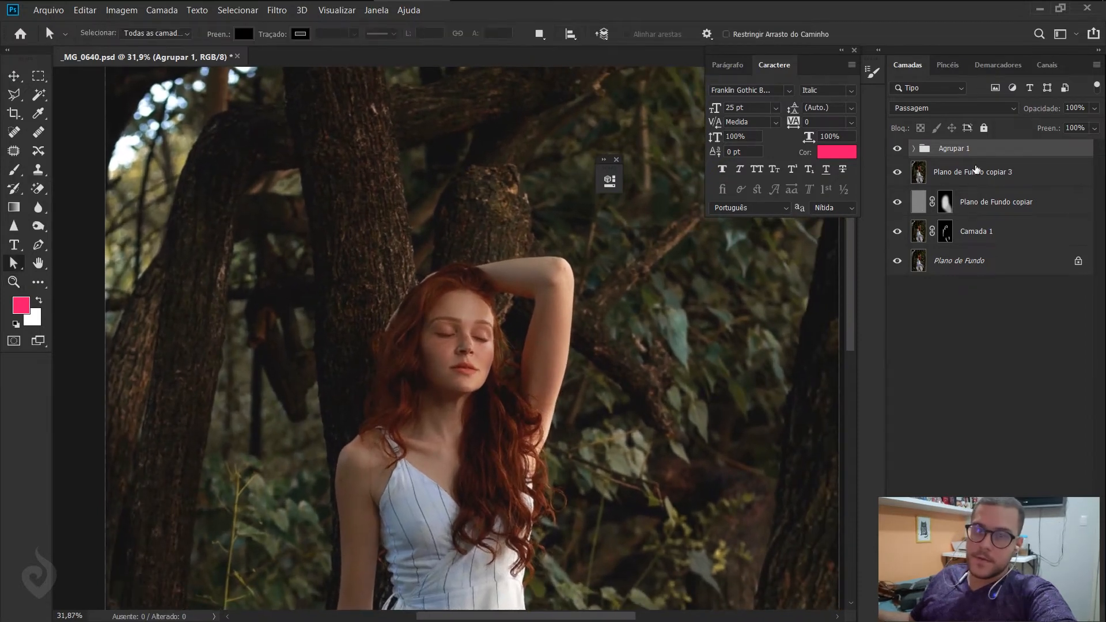
pyautogui.click(897, 149)
pyautogui.click(897, 149)
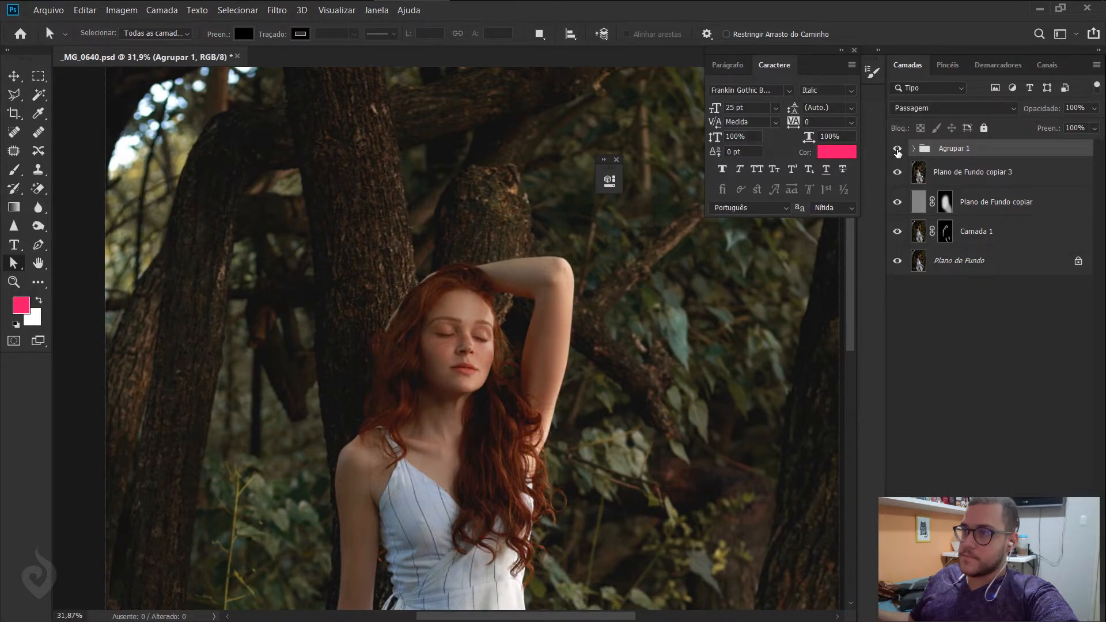
pyautogui.click(897, 149)
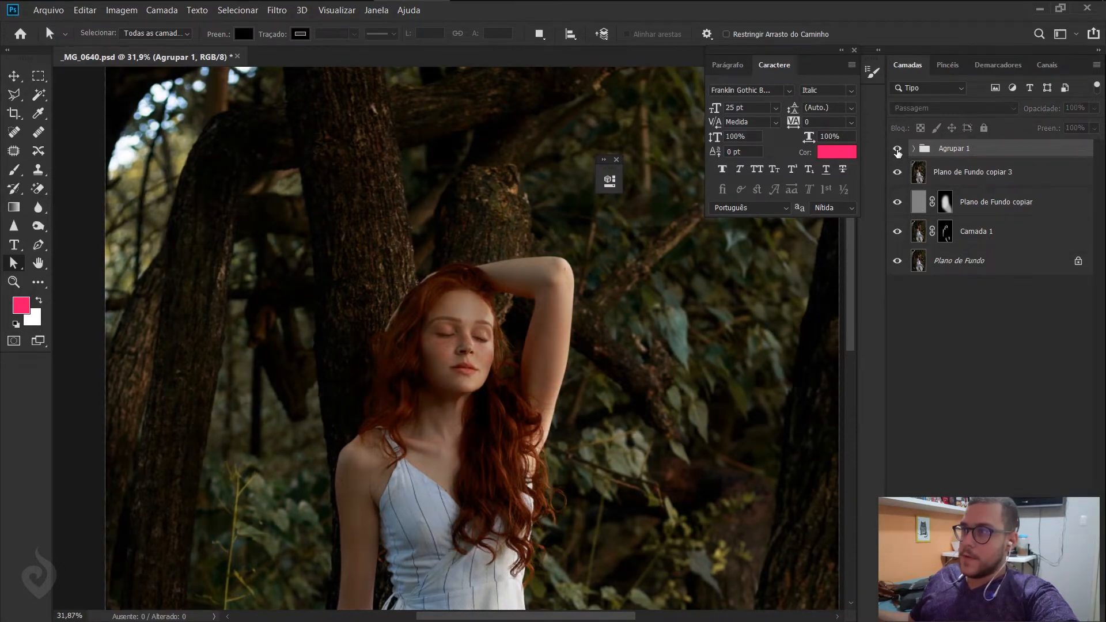
pyautogui.click(897, 150)
pyautogui.click(897, 150)
pyautogui.click(897, 150)
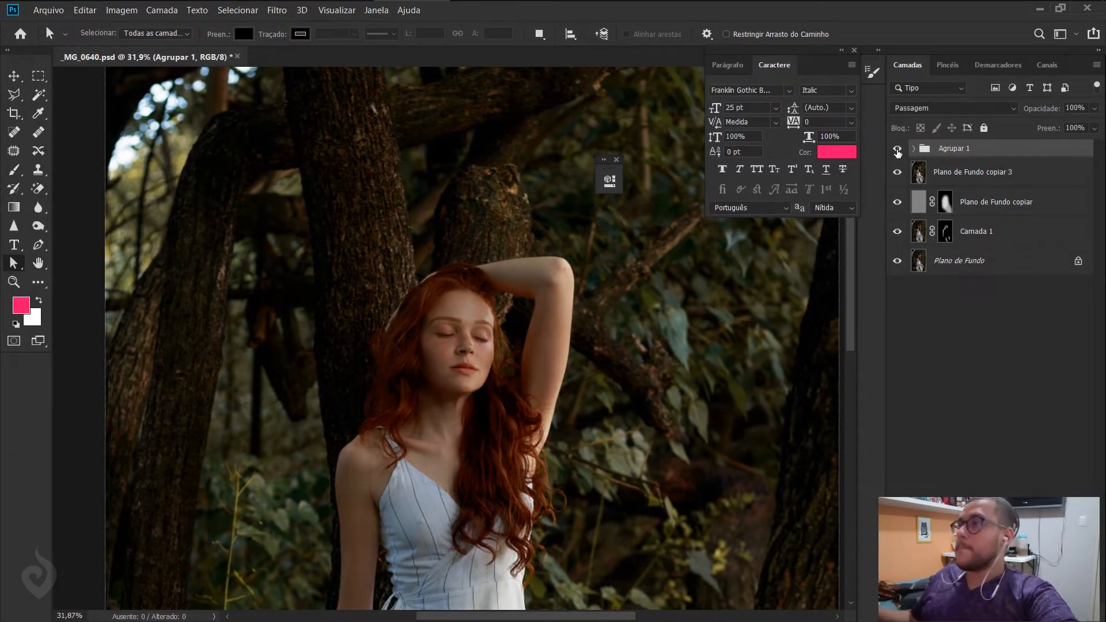
pyautogui.click(897, 149)
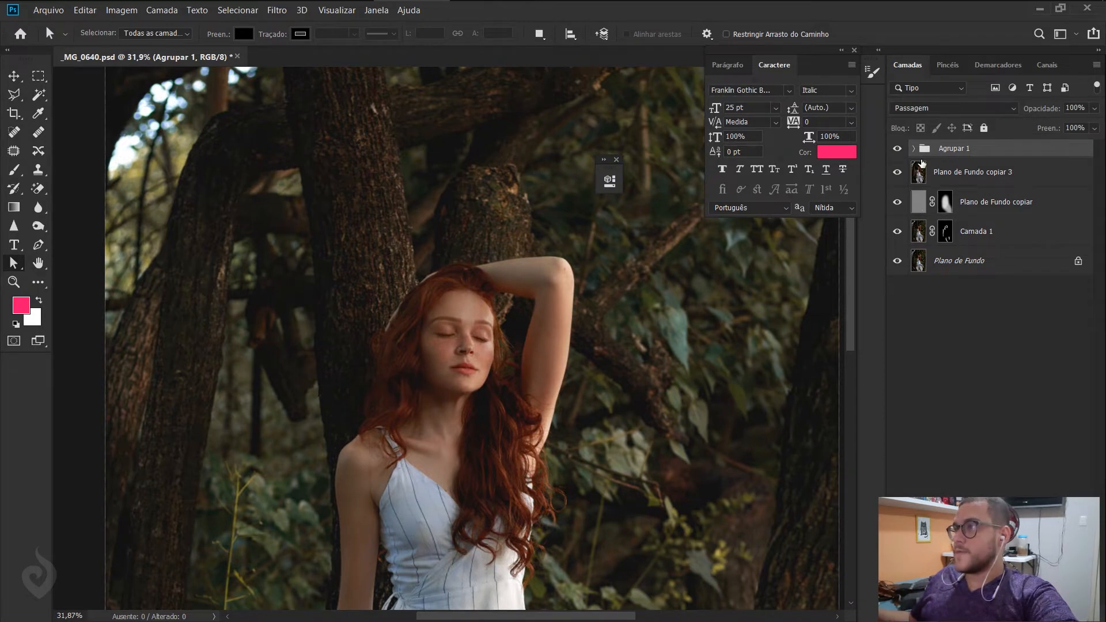
pyautogui.hotkey('ctrl', '0')
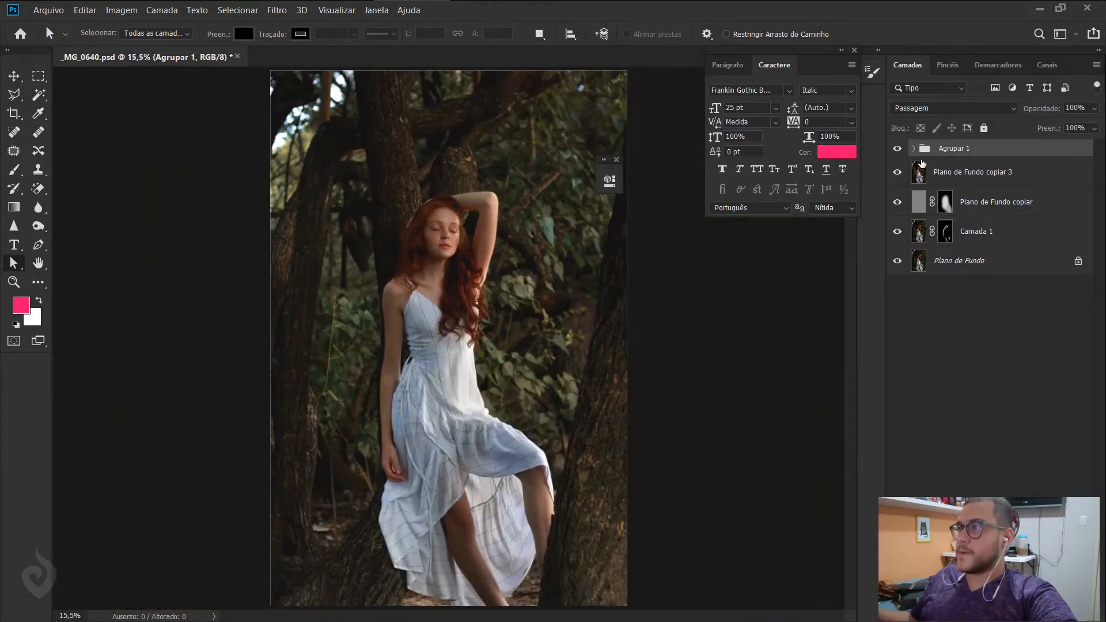
# - Ungroup the three colour adjustment layers and view the available adjustment layer types without adding one
pyautogui.rightClick(997, 142)
pyautogui.click(1049, 152)
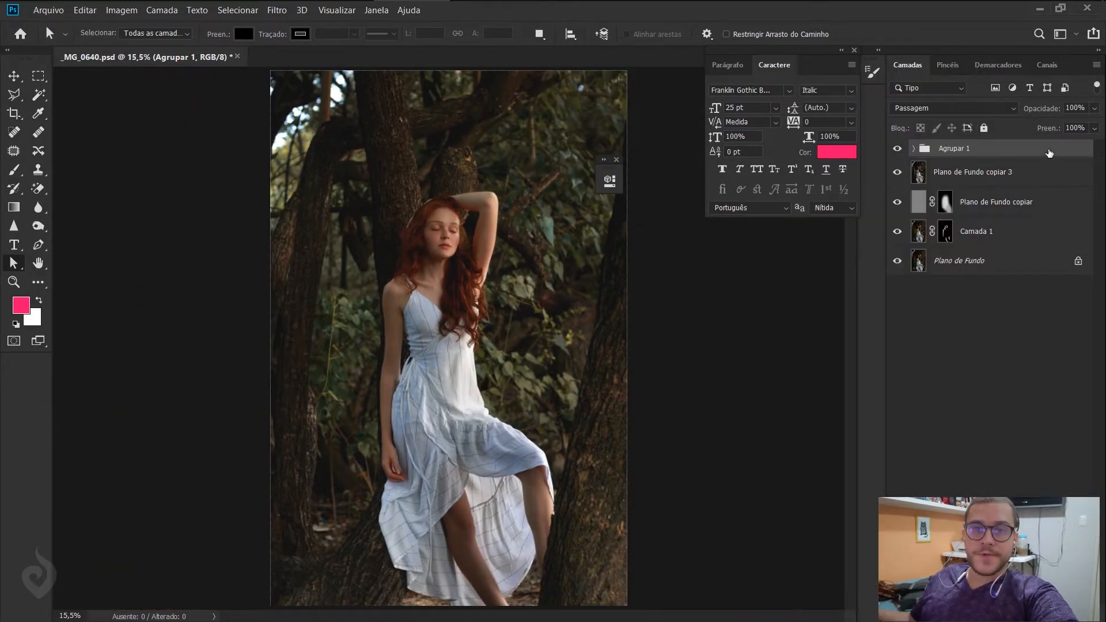
pyautogui.rightClick(1049, 153)
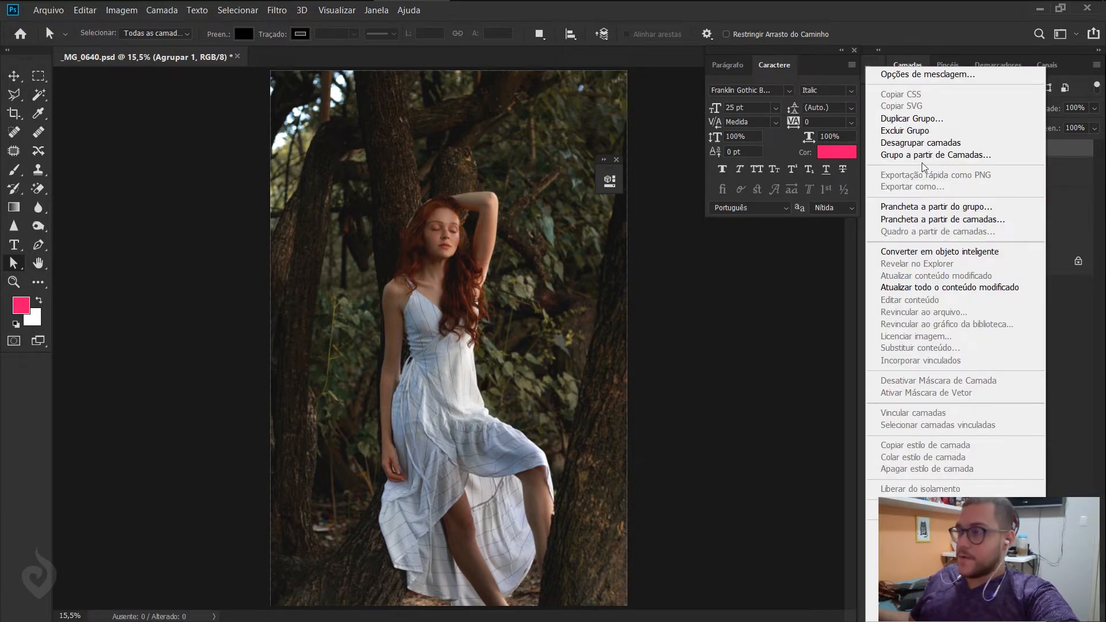
pyautogui.press('Escape')
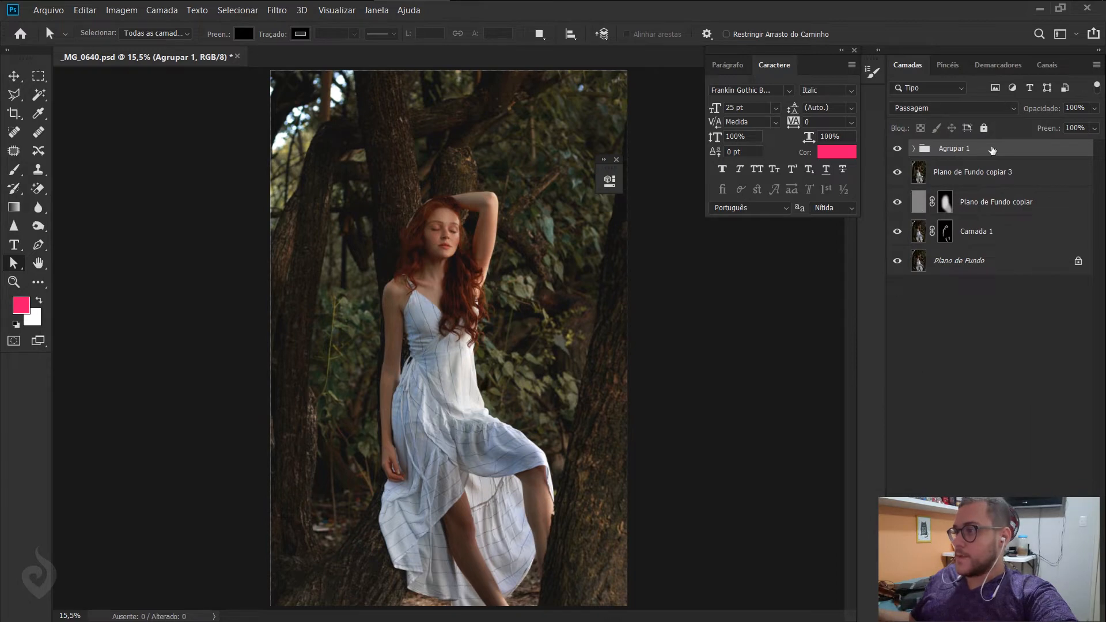
pyautogui.hotkey('ctrl', 'shift', 'g')
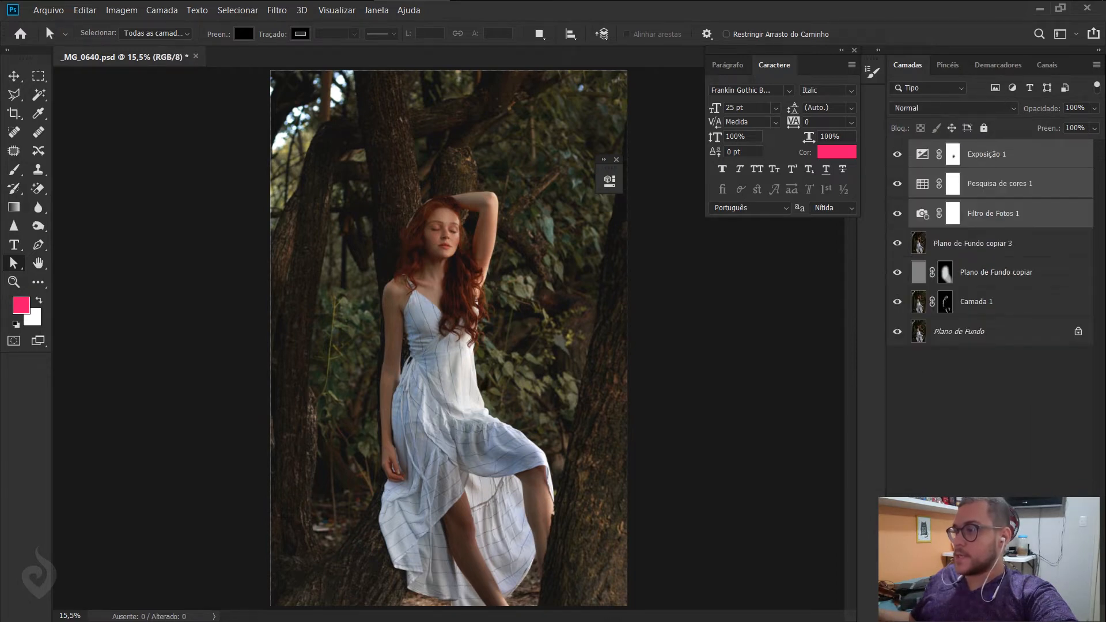
pyautogui.click(1027, 615)
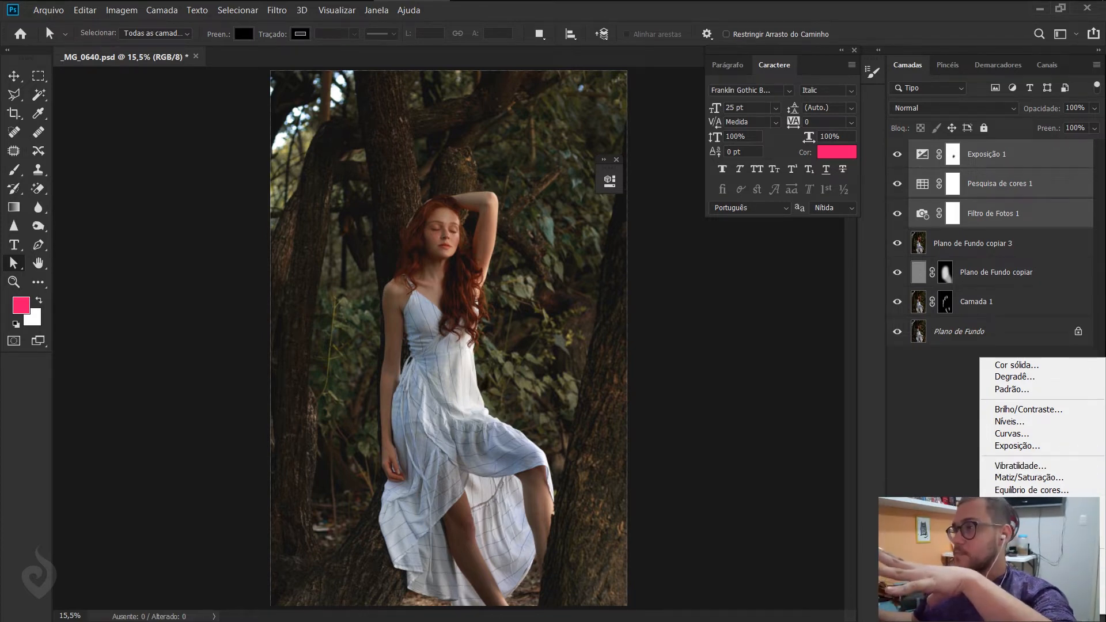
pyautogui.click(791, 410)
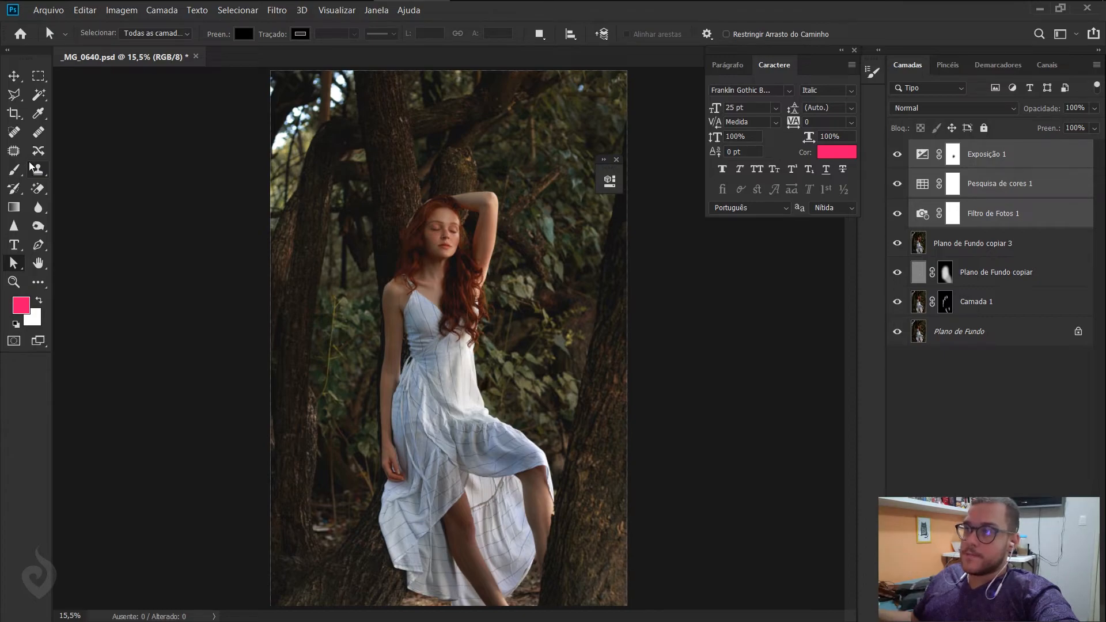
# - Switch to the Photos windows, compare the original and edited versions of the _MG_0640 portrait, and return to Photoshop
pyautogui.hotkey('alt', 'Tab')
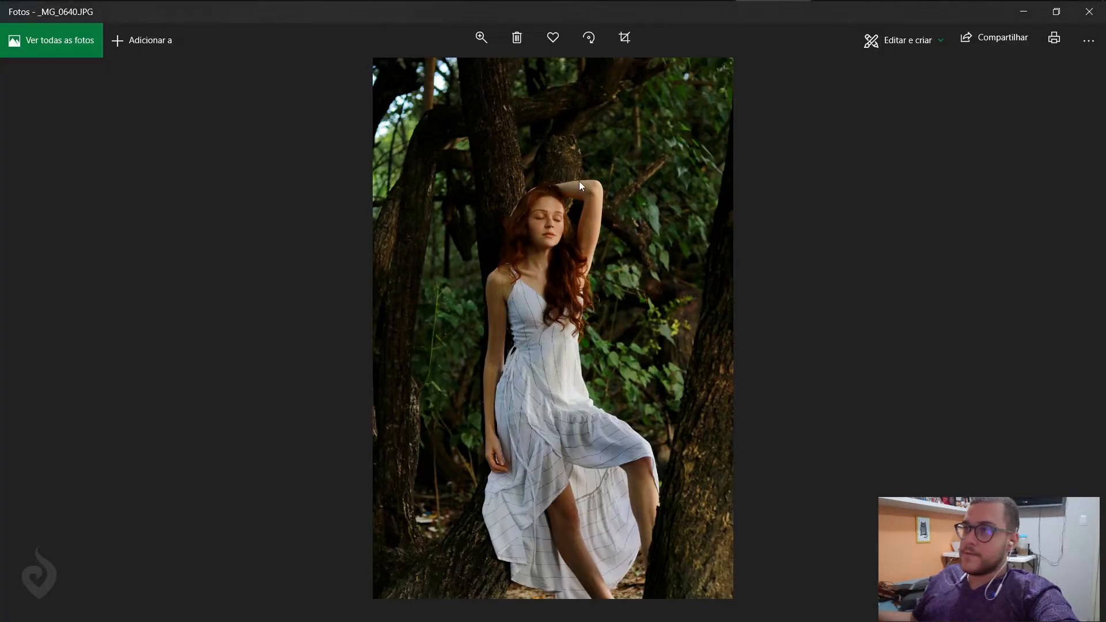
pyautogui.hotkey('alt', 'Tab')
pyautogui.hotkey('alt', 'Tab')
pyautogui.hotkey('alt', 'Tab')
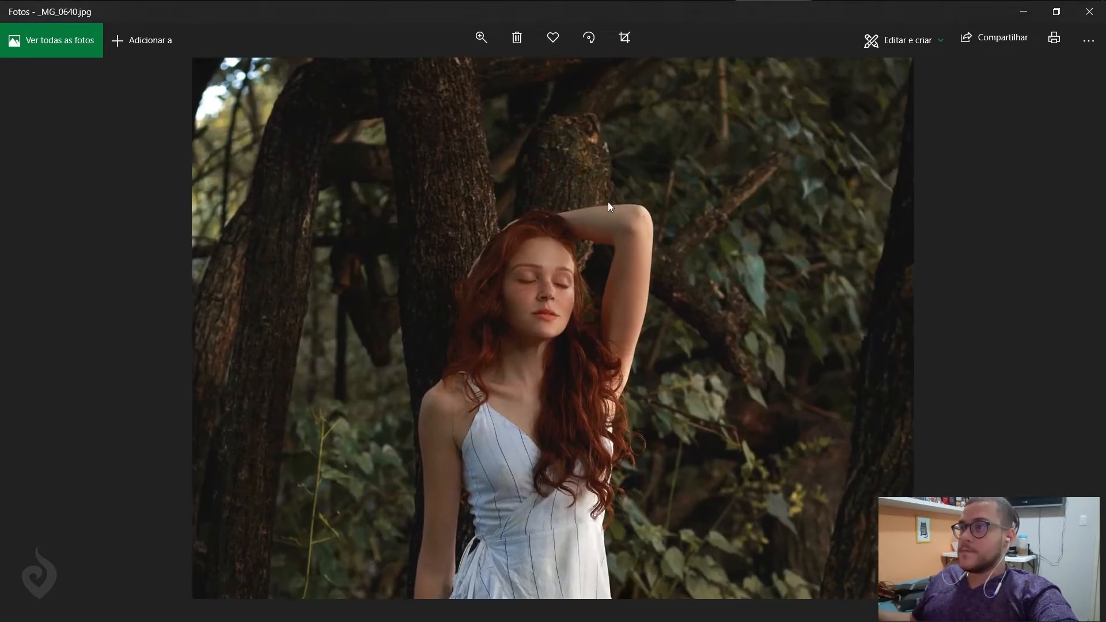
pyautogui.hotkey('alt', 'Tab')
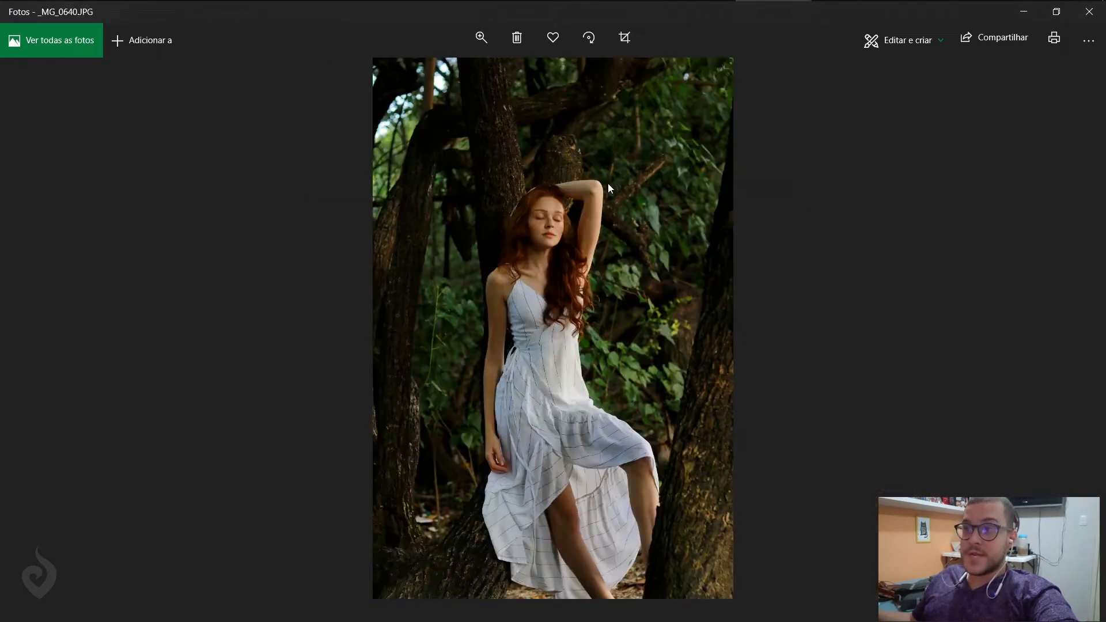
pyautogui.hotkey('alt', 'Tab')
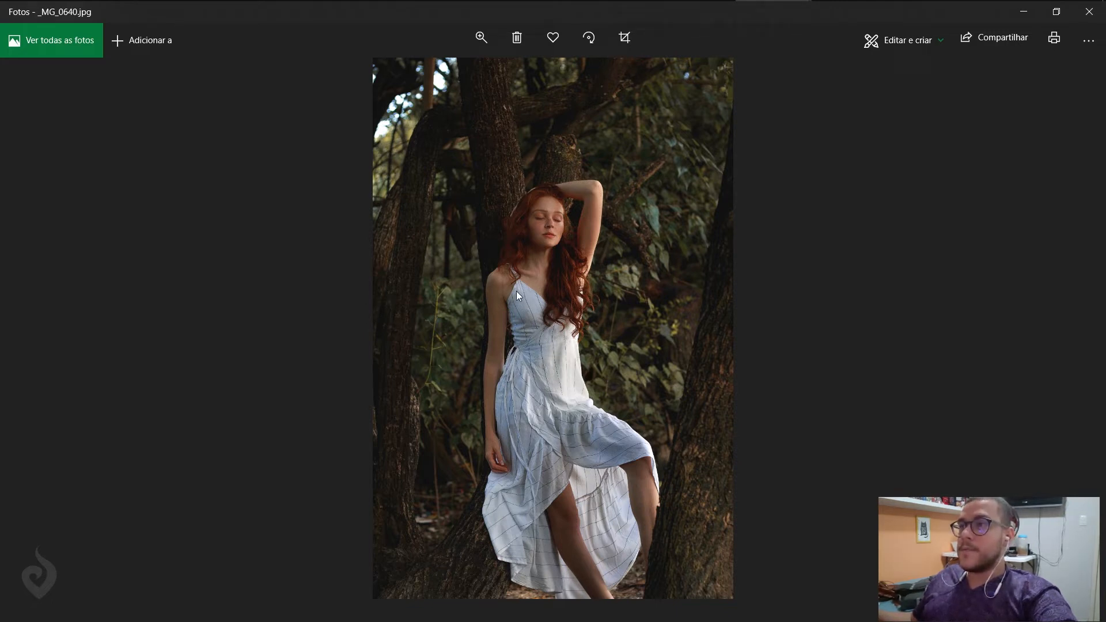
pyautogui.hotkey('alt', 'Tab')
pyautogui.hotkey('alt', 'Tab')
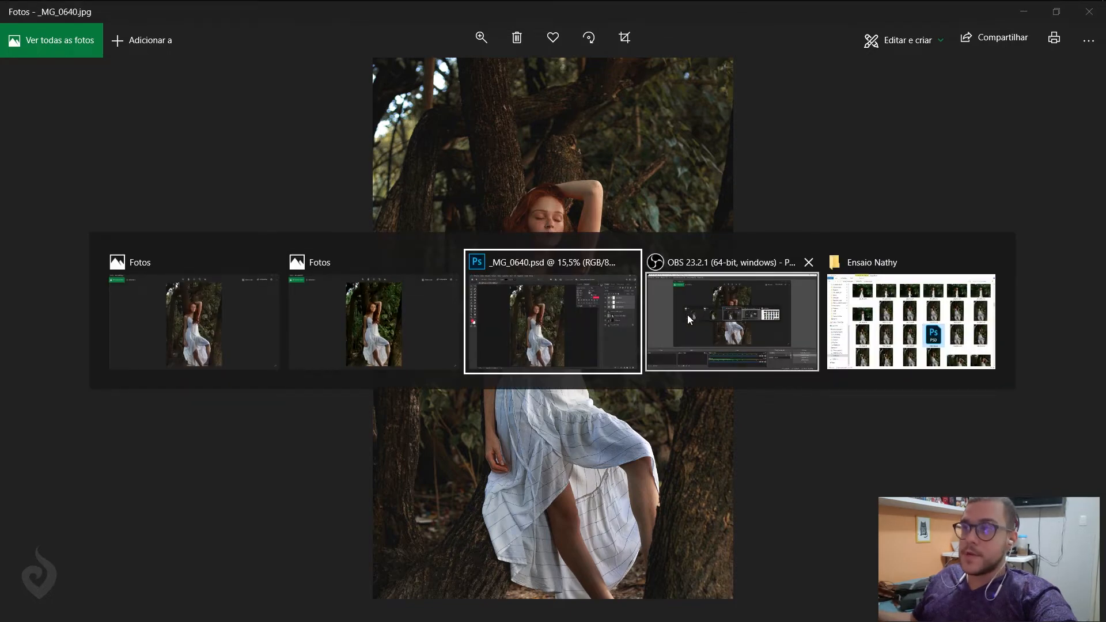
pyautogui.click(514, 295)
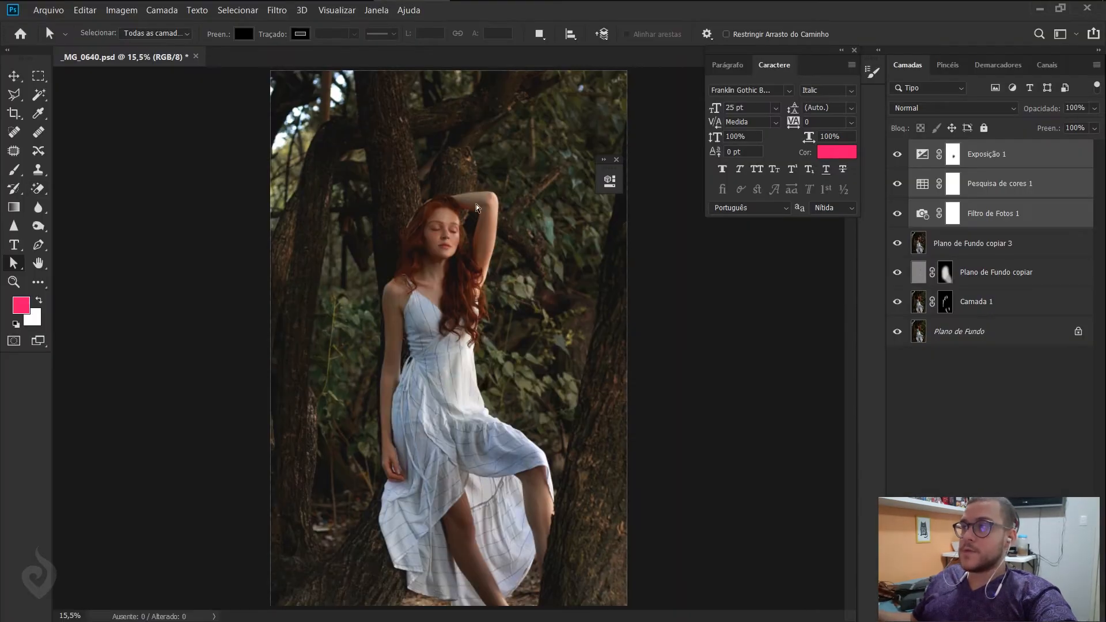
# - Switch to the photo shoot folder in File Explorer and open _MG_0640.CR2 in Camera Raw
pyautogui.hotkey('alt', 'Tab')
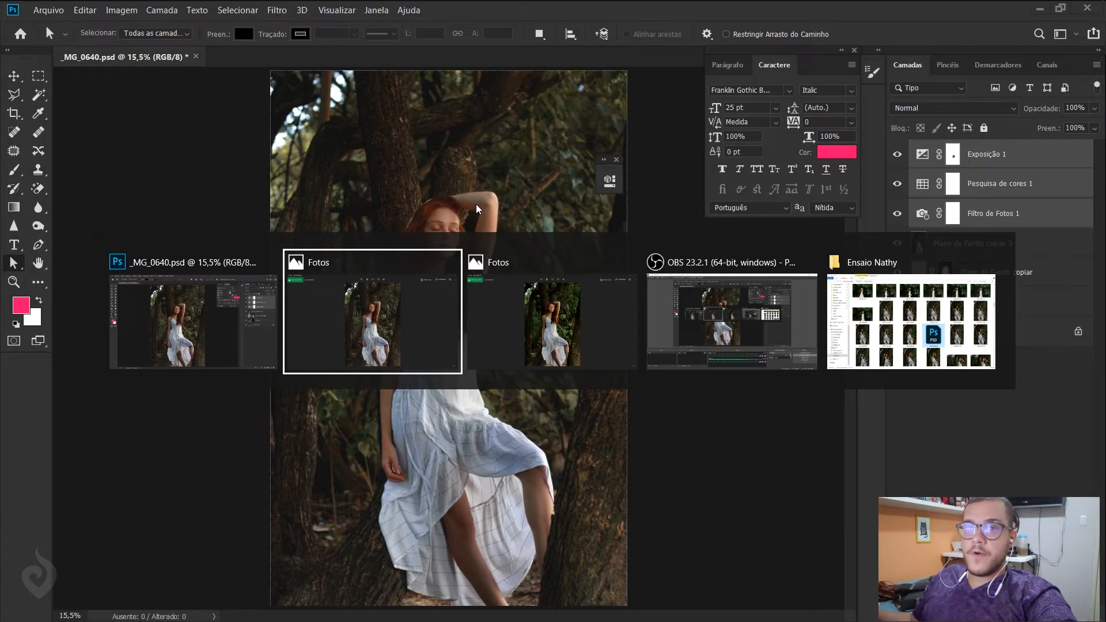
pyautogui.hotkey('alt', 'Tab')
pyautogui.hotkey('alt', 'Tab')
pyautogui.hotkey('alt', 'Tab')
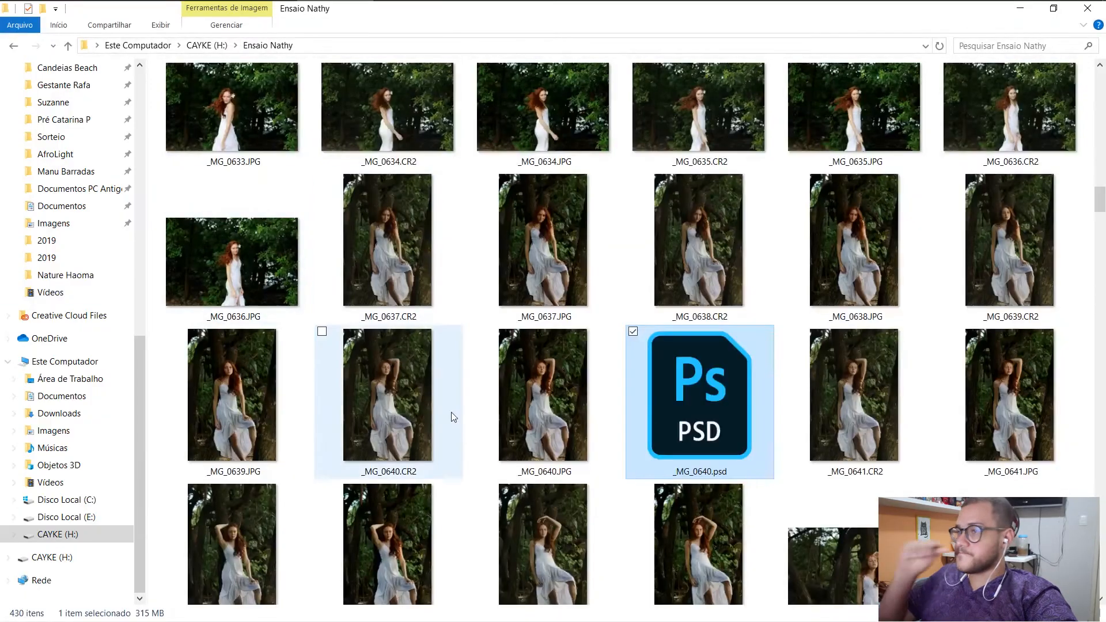
pyautogui.click(383, 382)
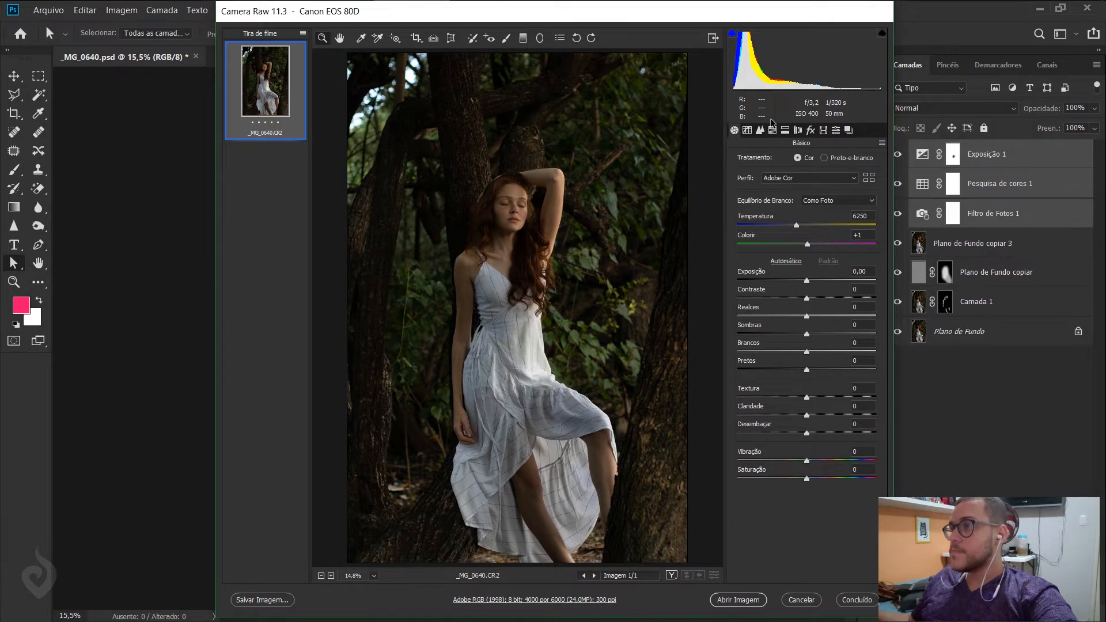
# - Browse the saved Camera Raw preset groups, collapsing the expanded 00 - Átimo Lagoa group
pyautogui.click(836, 129)
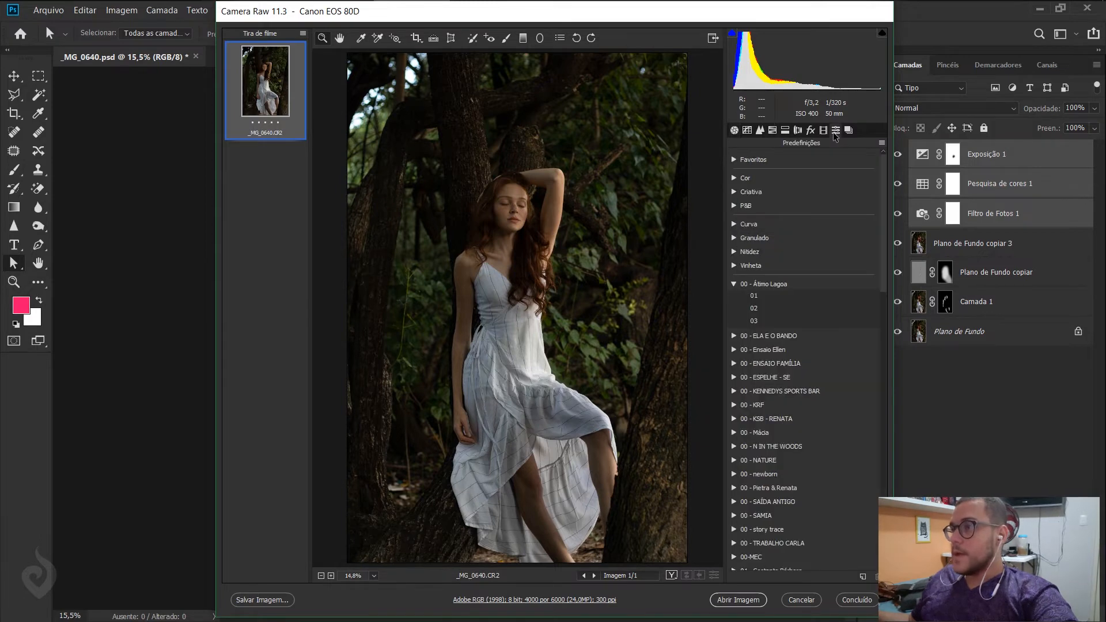
pyautogui.click(734, 284)
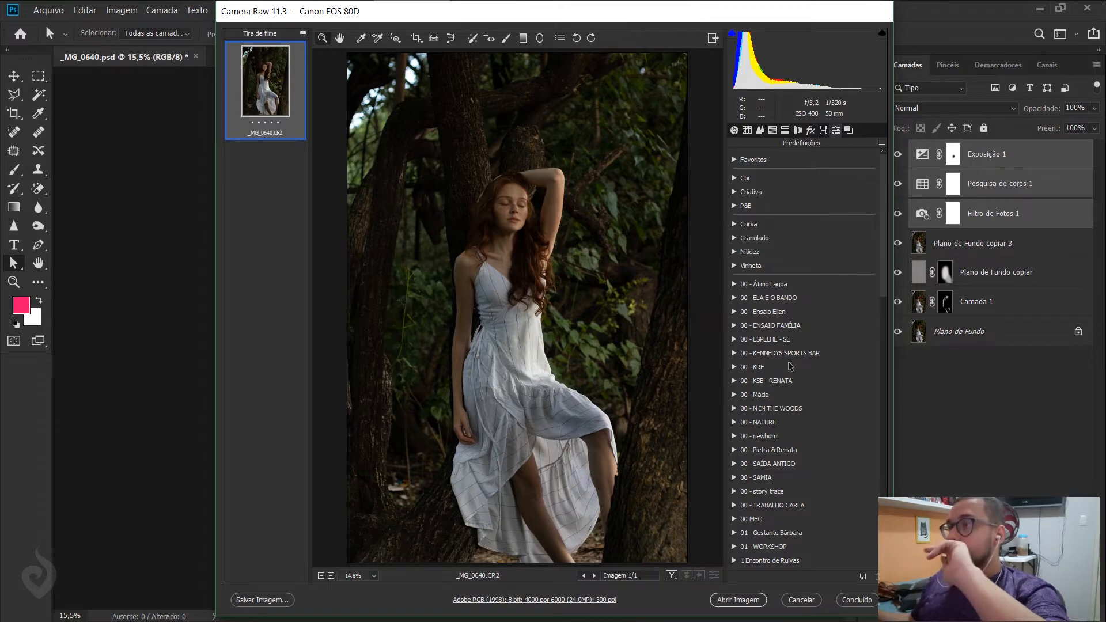
pyautogui.scroll(-3, 760, 374)
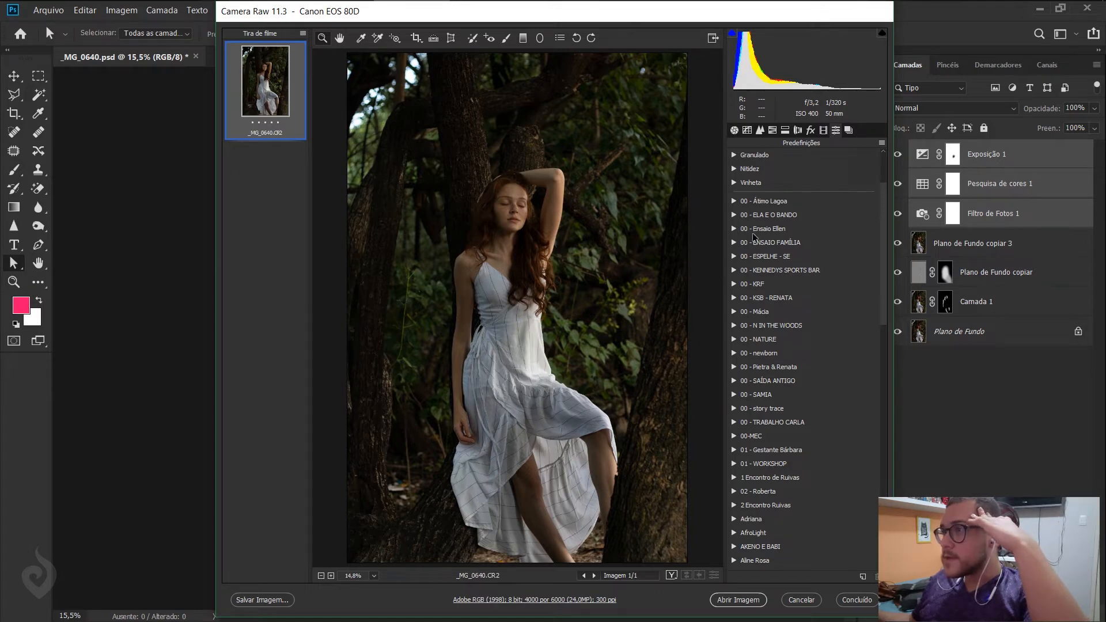
pyautogui.scroll(-2, 751, 239)
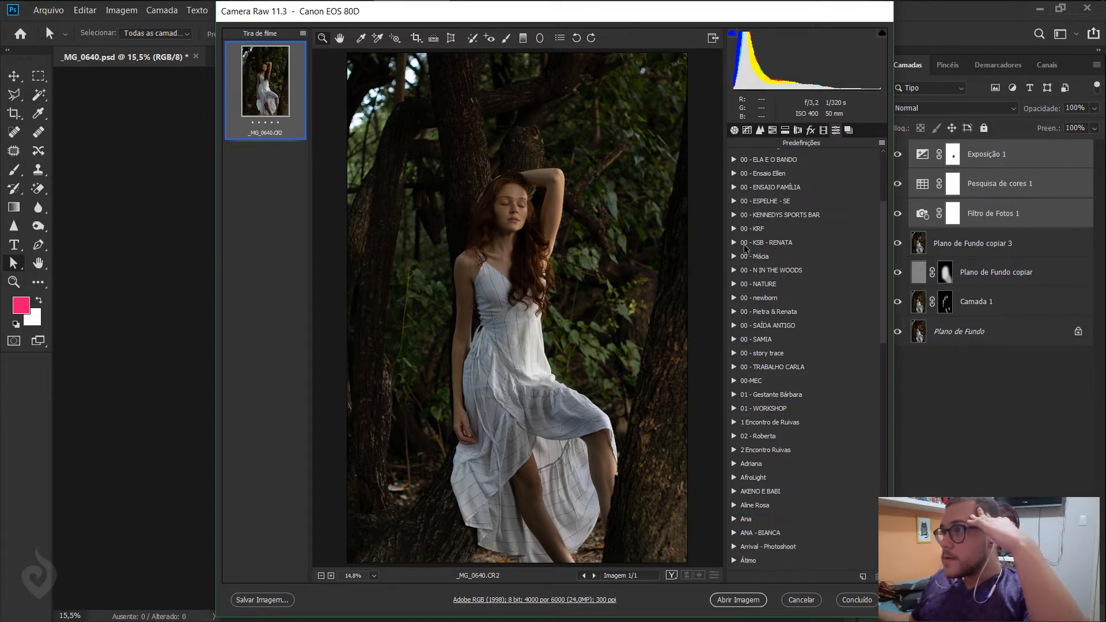
pyautogui.scroll(-1, 744, 248)
pyautogui.scroll(-1, 753, 247)
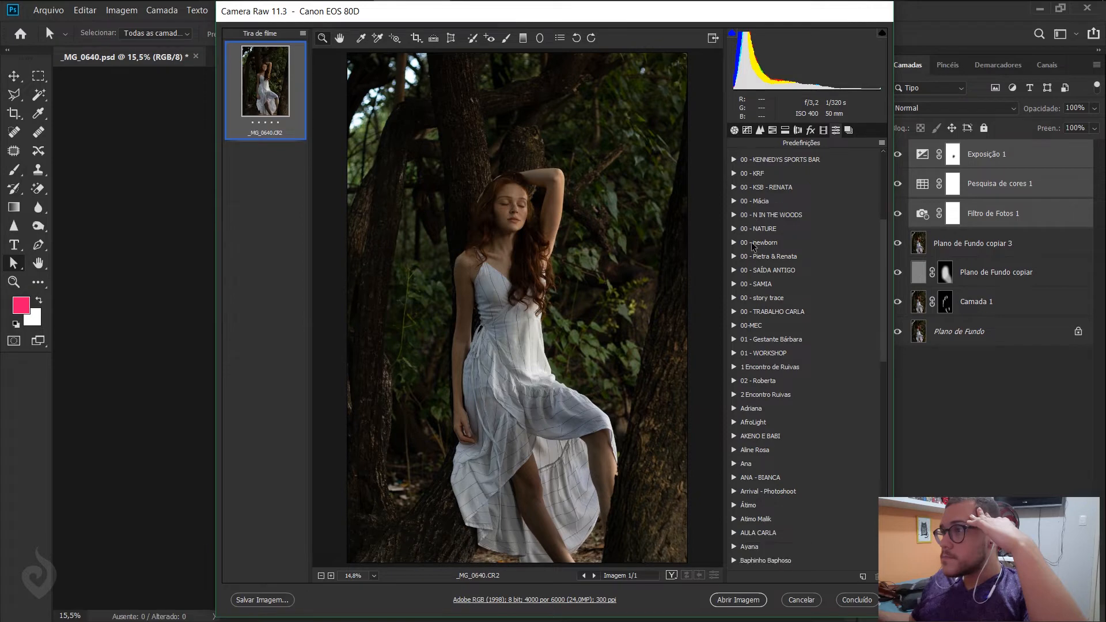
pyautogui.scroll(-1, 752, 247)
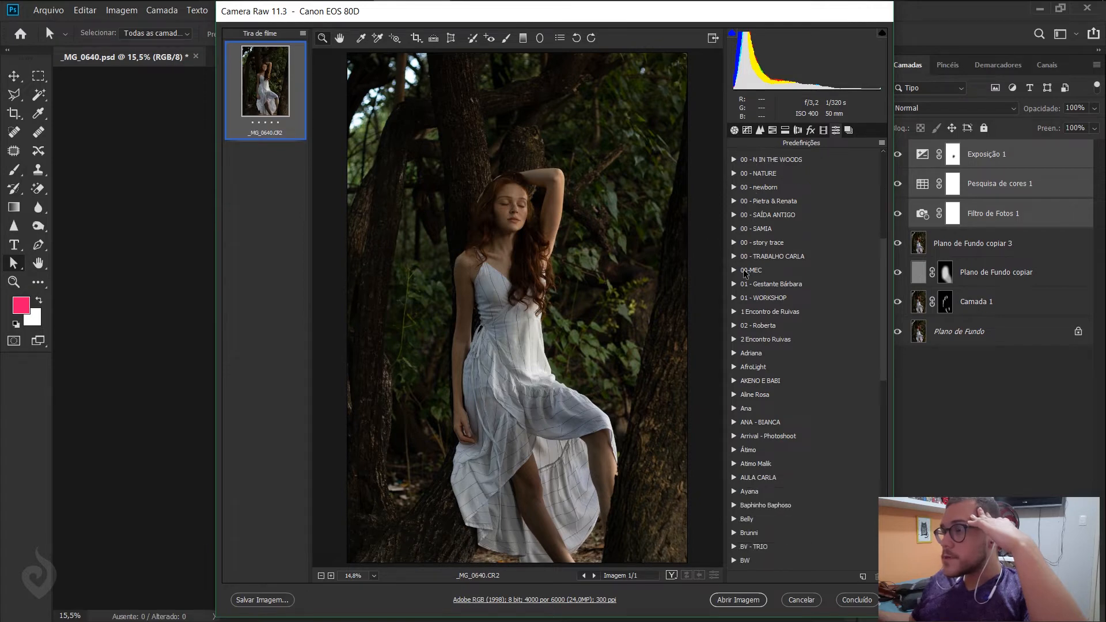
pyautogui.scroll(-1, 744, 274)
pyautogui.scroll(-1, 738, 275)
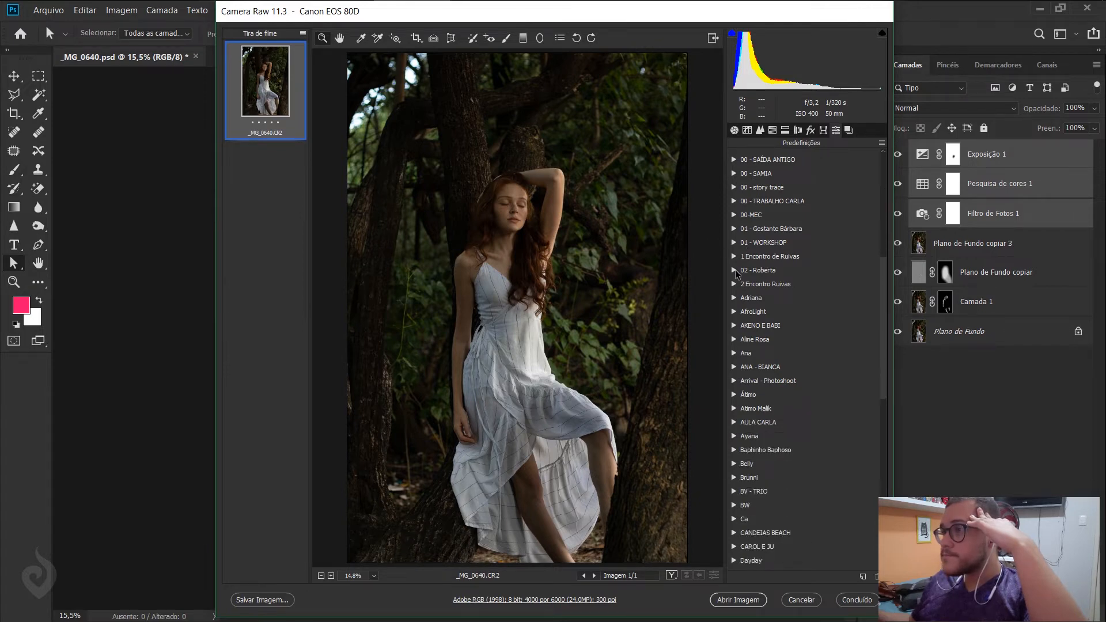
pyautogui.scroll(-1, 737, 273)
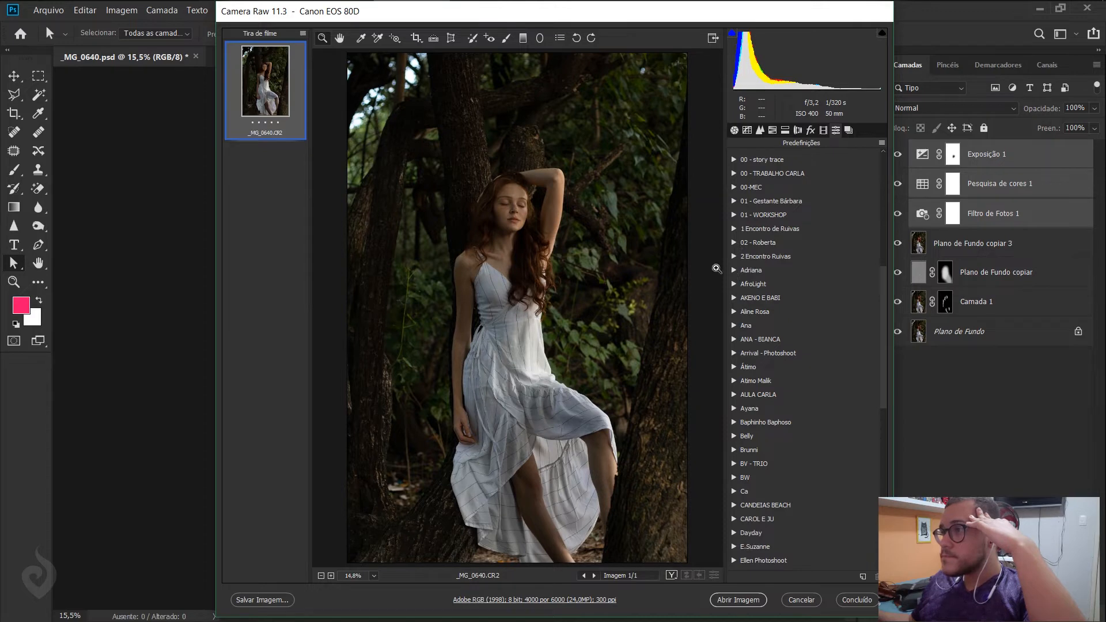
pyautogui.scroll(-2, 743, 304)
pyautogui.scroll(-5, 742, 312)
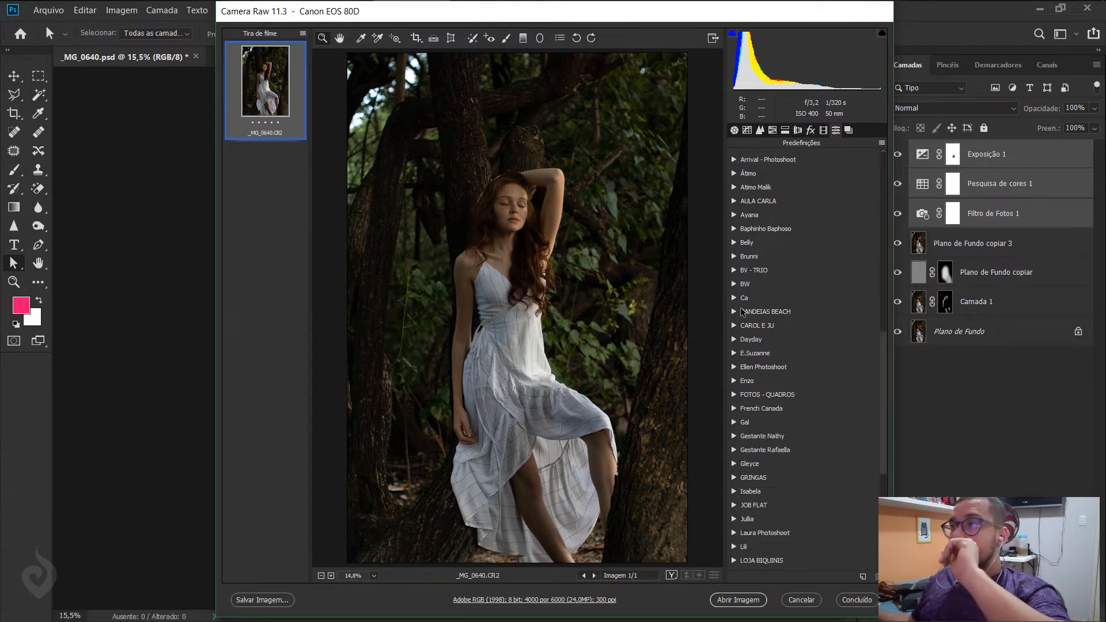
pyautogui.scroll(-4, 742, 312)
pyautogui.scroll(18, 743, 312)
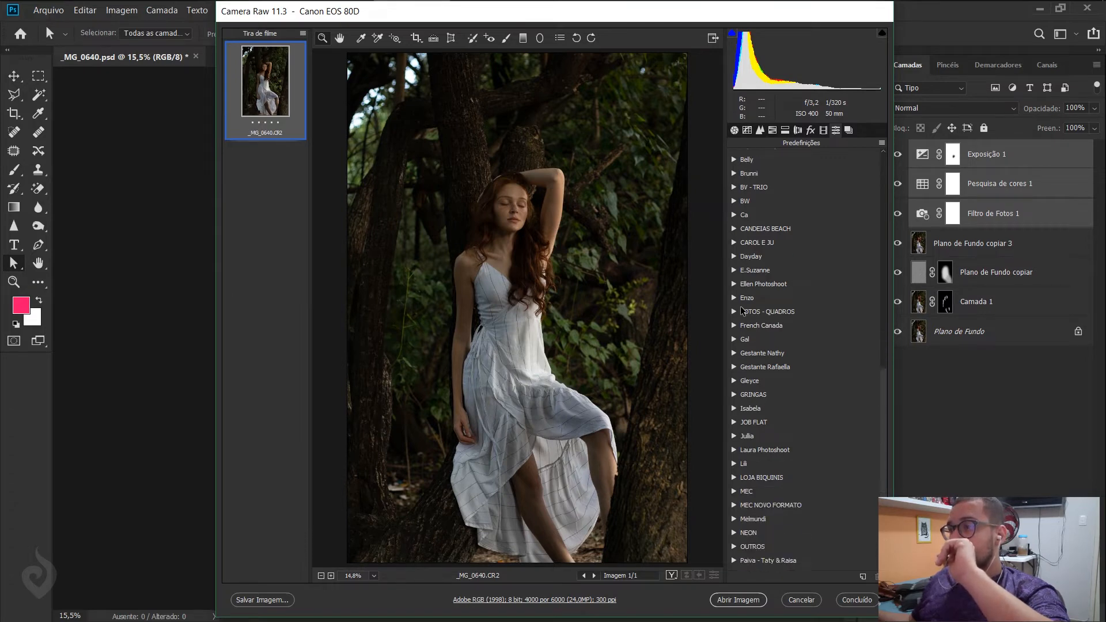
pyautogui.scroll(4, 745, 299)
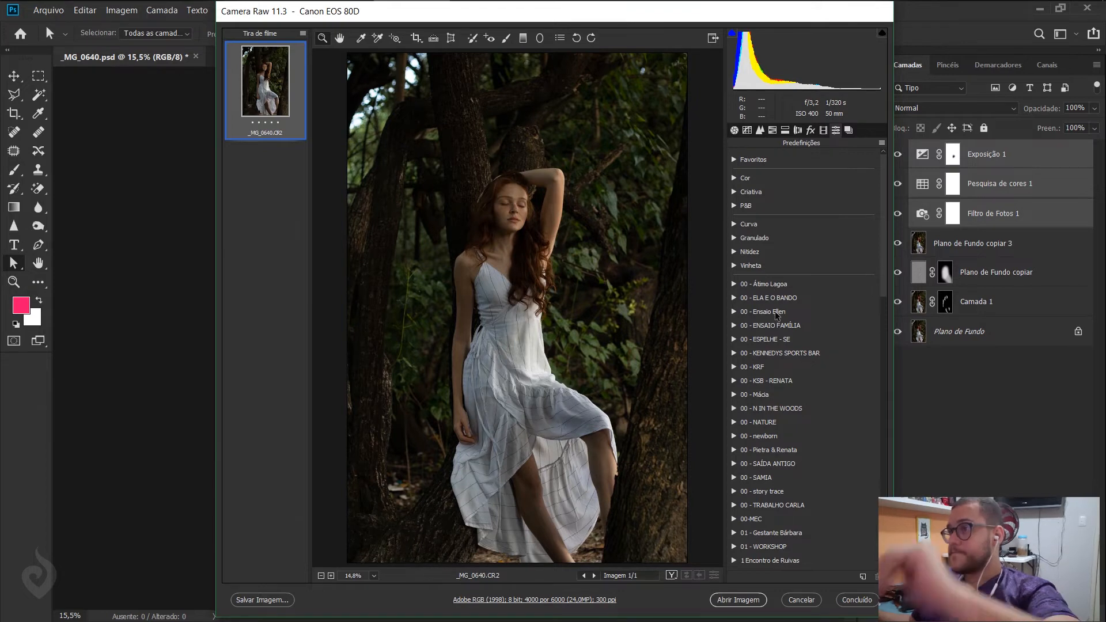
# - Expand the 00 - N IN THE WOODS preset group, try wood vignette, wood folk, Vintage and urban cold, and apply wood folk to the portrait
pyautogui.scroll(-2, 774, 293)
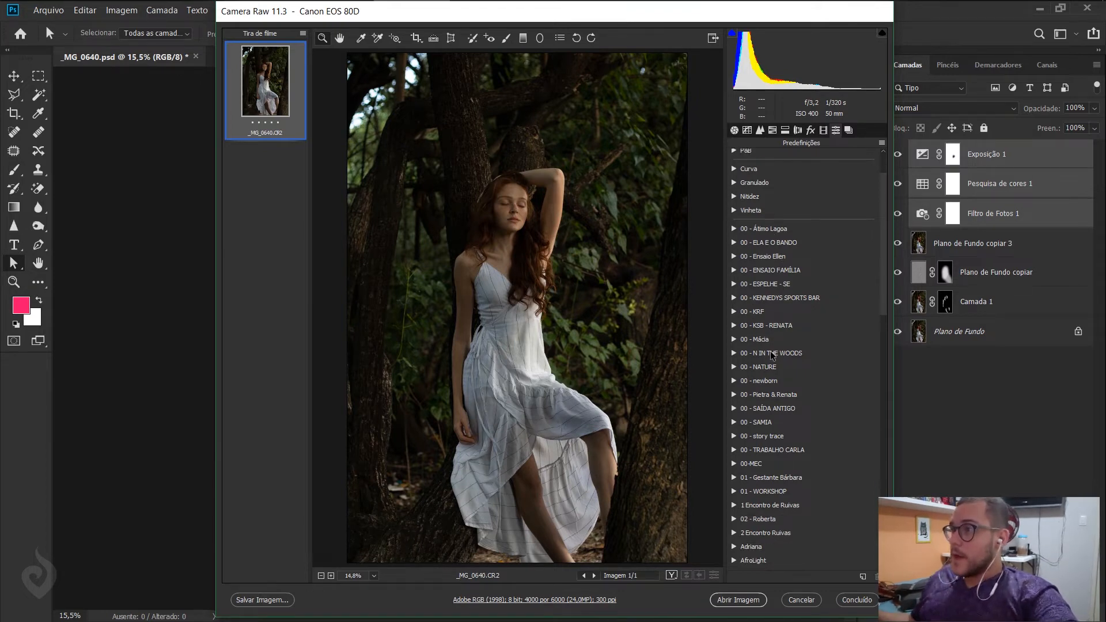
pyautogui.click(734, 352)
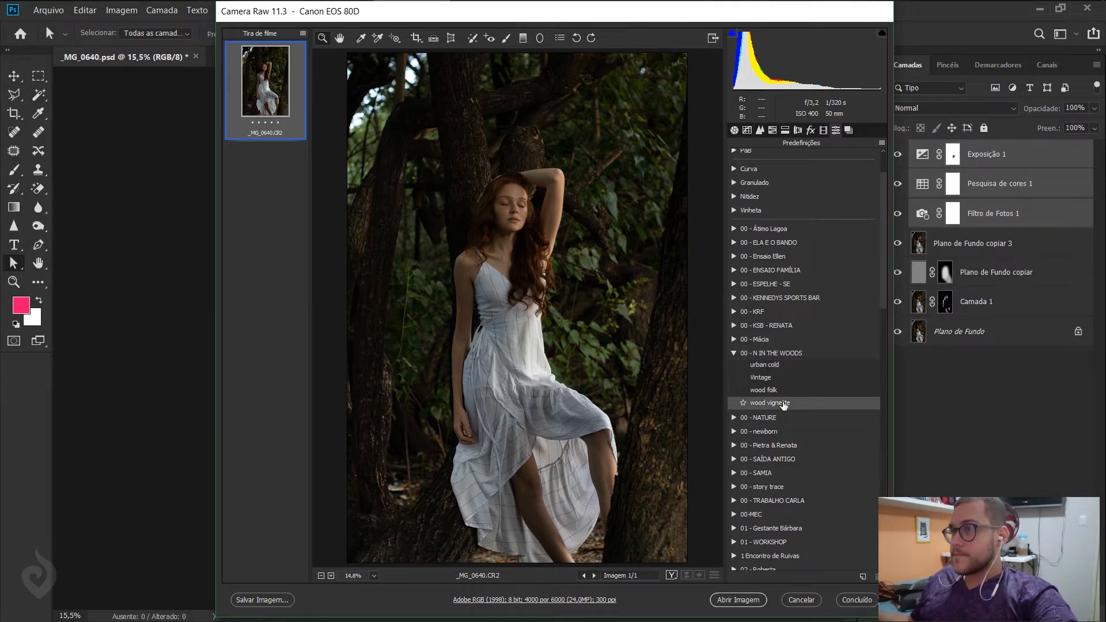
pyautogui.click(783, 404)
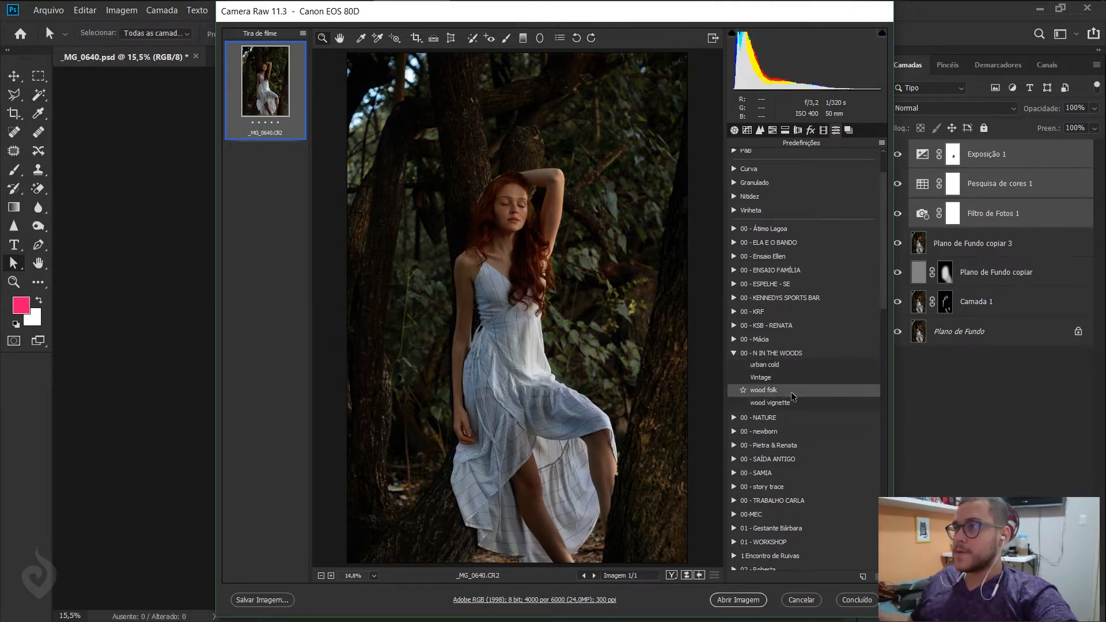
pyautogui.click(792, 391)
pyautogui.click(794, 378)
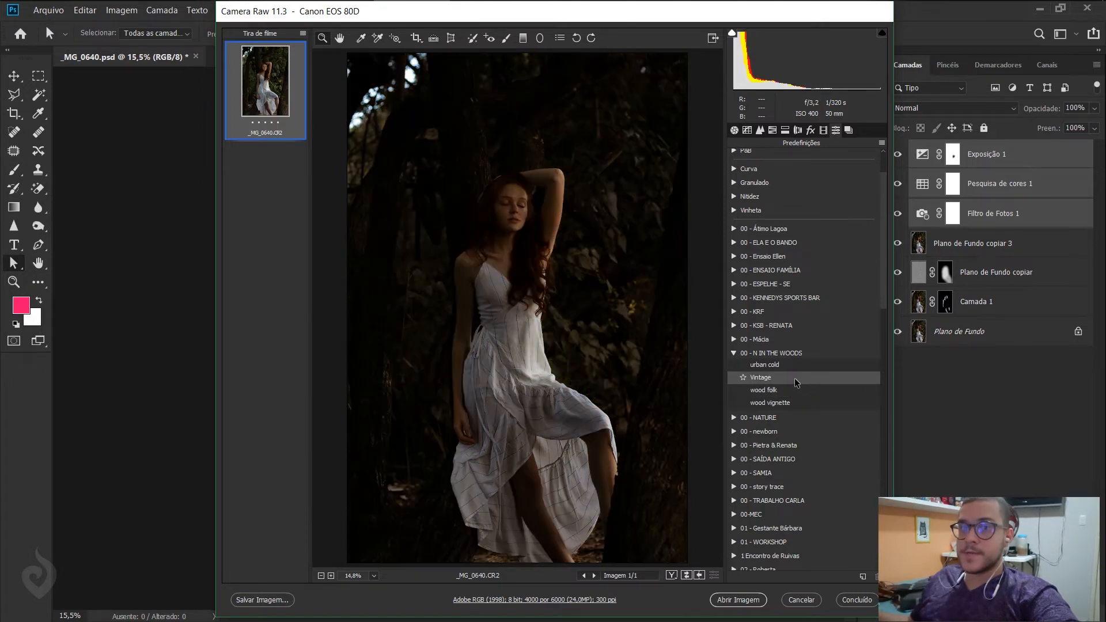
pyautogui.click(801, 368)
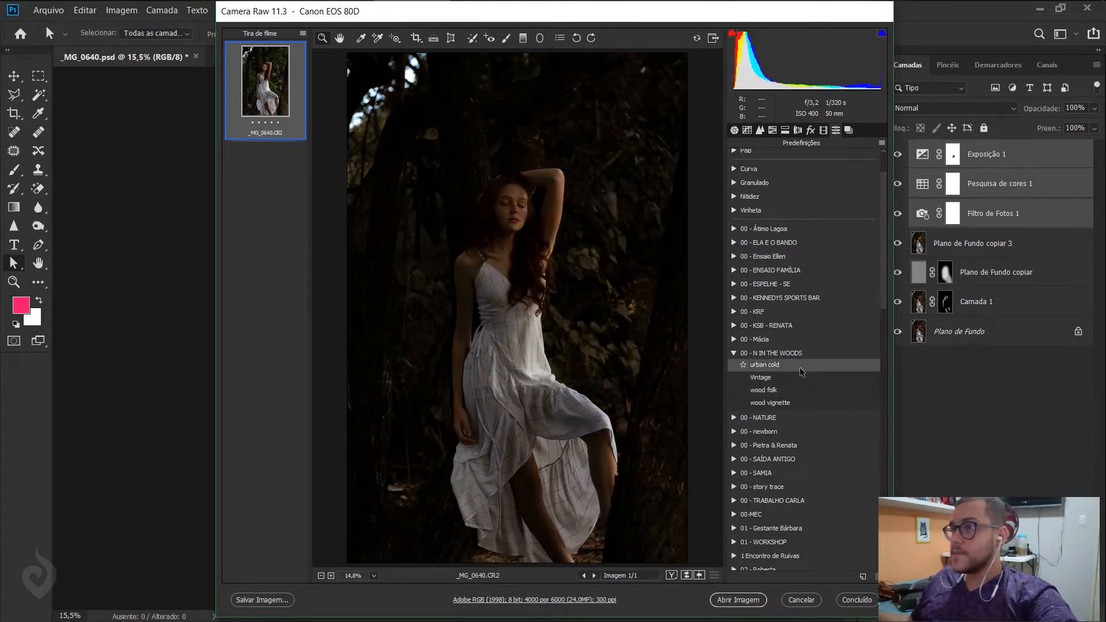
pyautogui.click(789, 403)
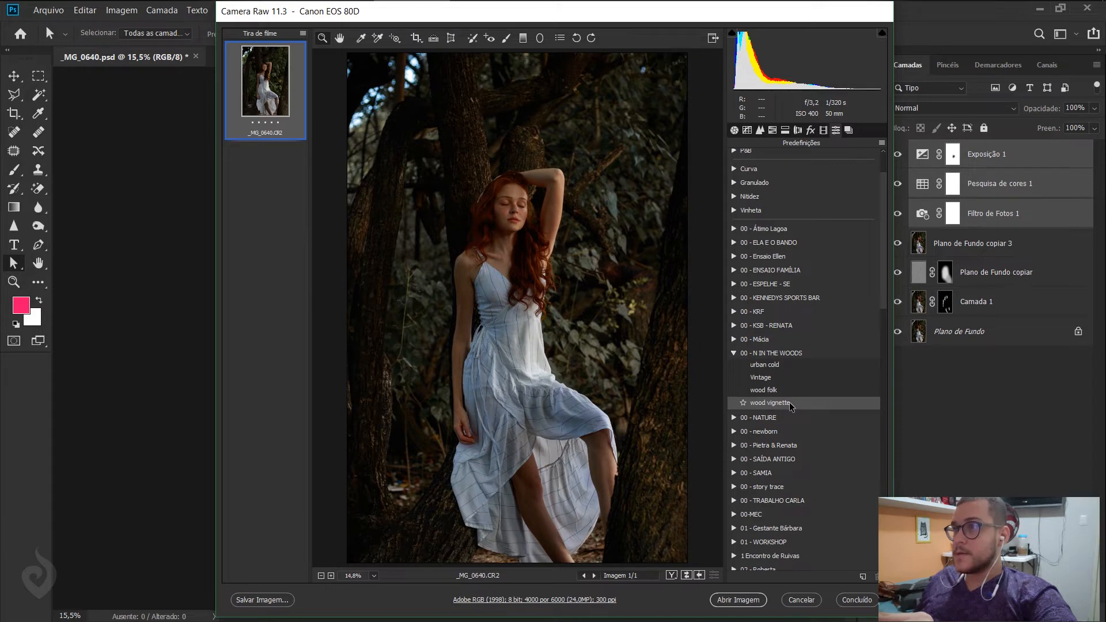
pyautogui.click(797, 392)
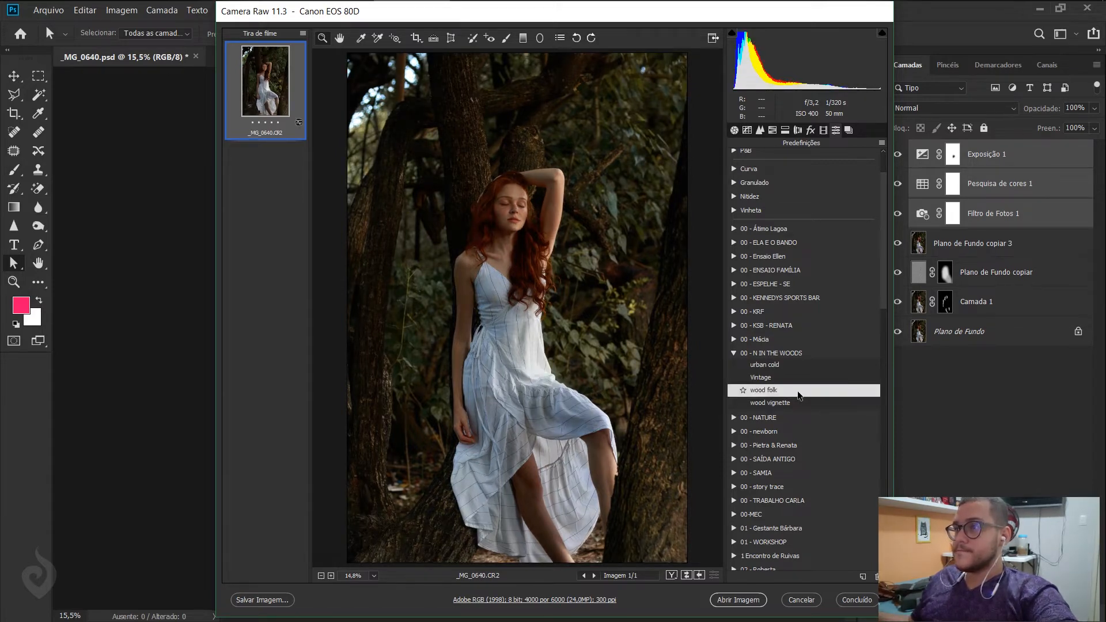
pyautogui.hotkey('alt', 'Tab')
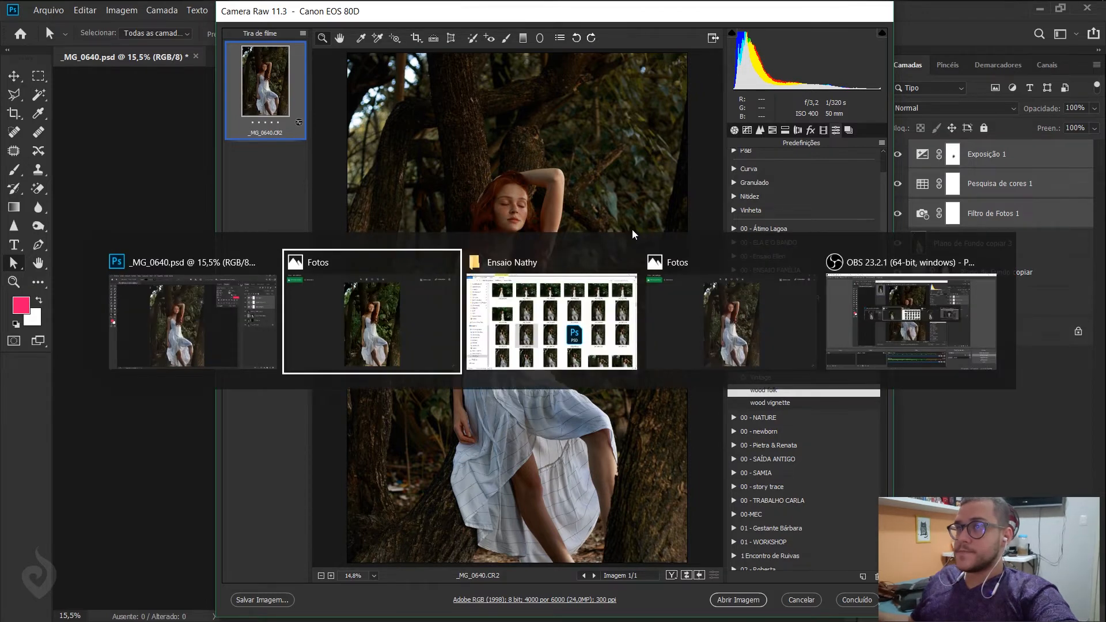
pyautogui.hotkey('alt', 'Tab')
pyautogui.hotkey('alt', 'Tab')
pyautogui.hotkey('alt', 'Tab')
pyautogui.hotkey('alt', 'Tab')
pyautogui.hotkey('alt', 'Tab')
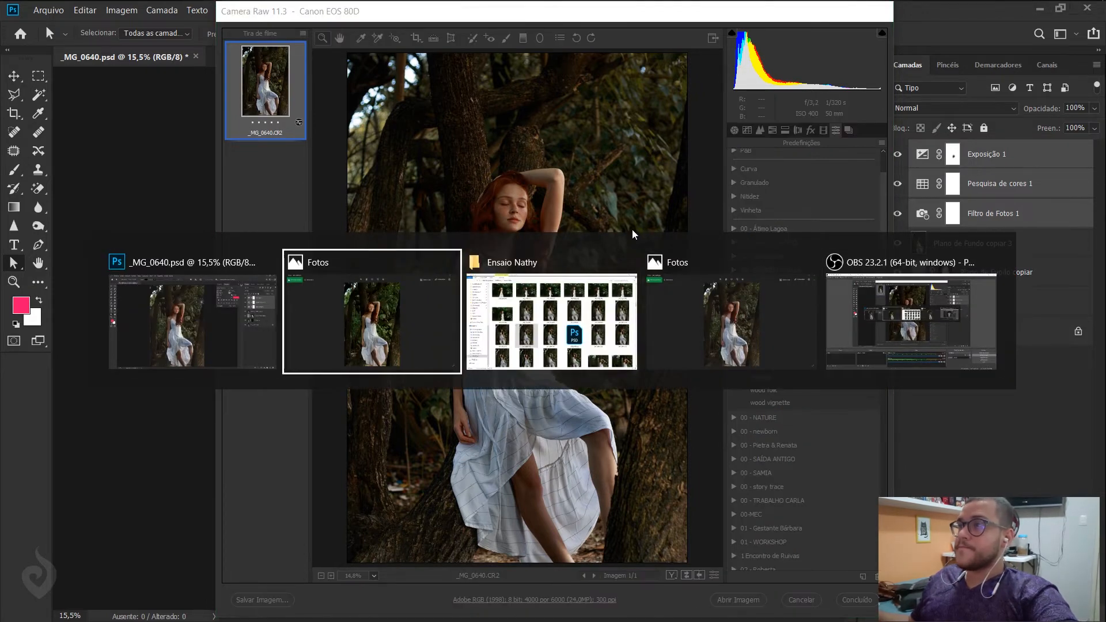
pyautogui.press('Escape')
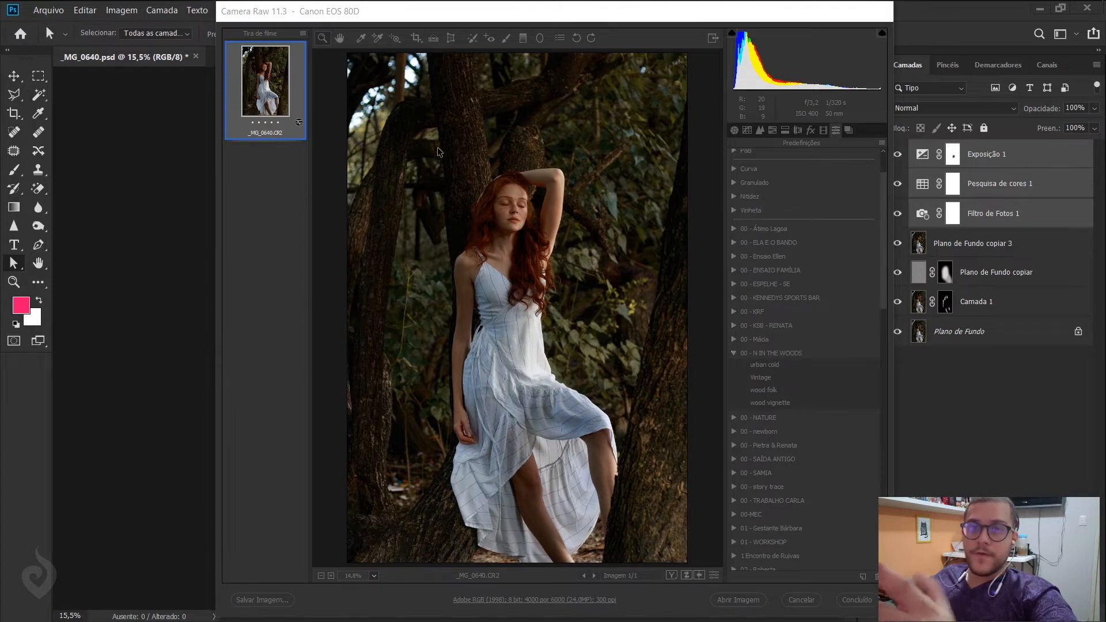
pyautogui.click(440, 153)
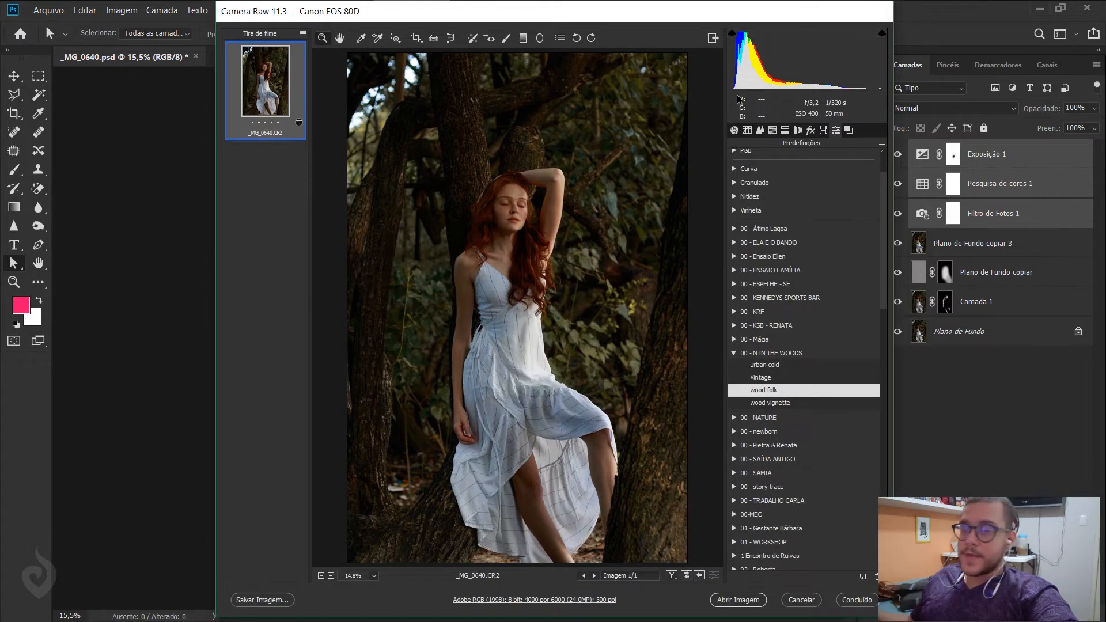
# - Review the applied preset's basic settings, camera profile, tone curve, detail and HSL luminance values
pyautogui.click(735, 129)
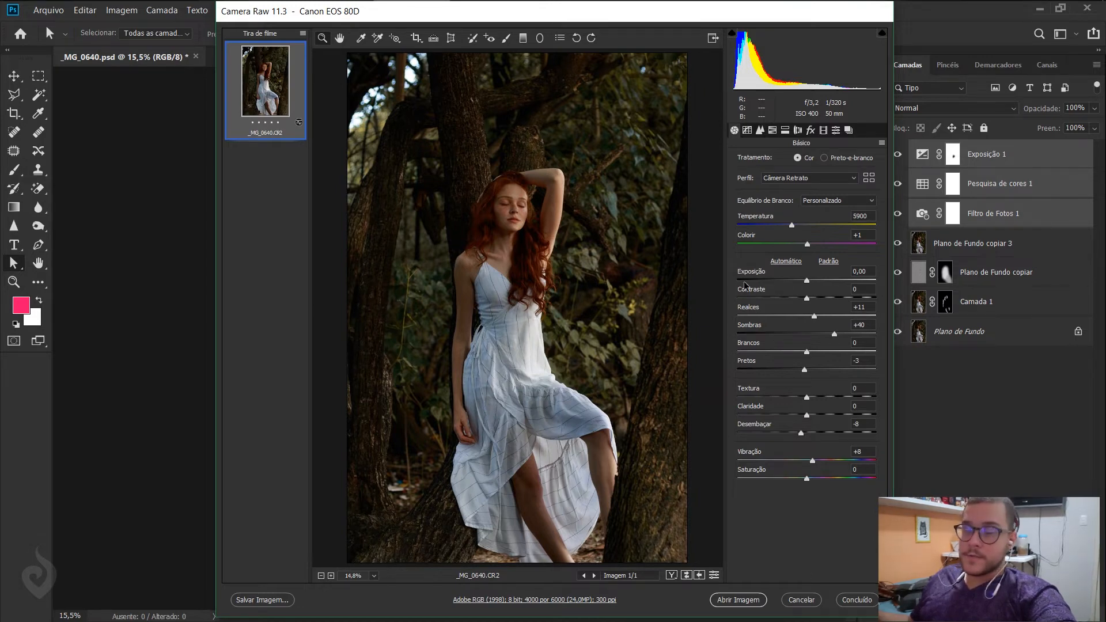
pyautogui.click(787, 178)
pyautogui.click(783, 180)
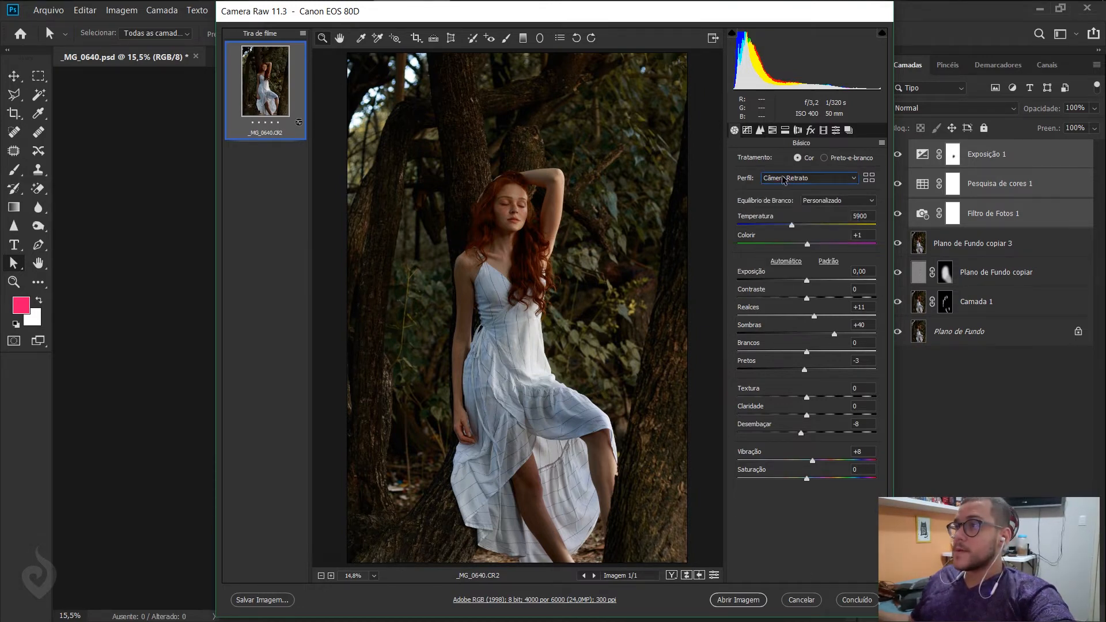
pyautogui.click(748, 131)
pyautogui.click(760, 130)
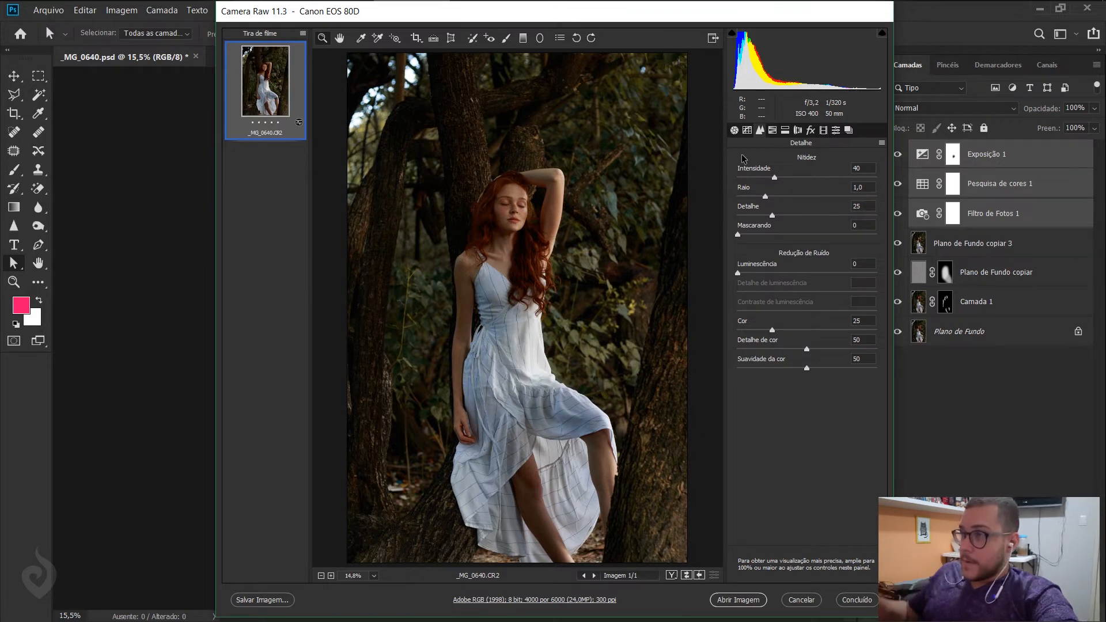
pyautogui.click(772, 130)
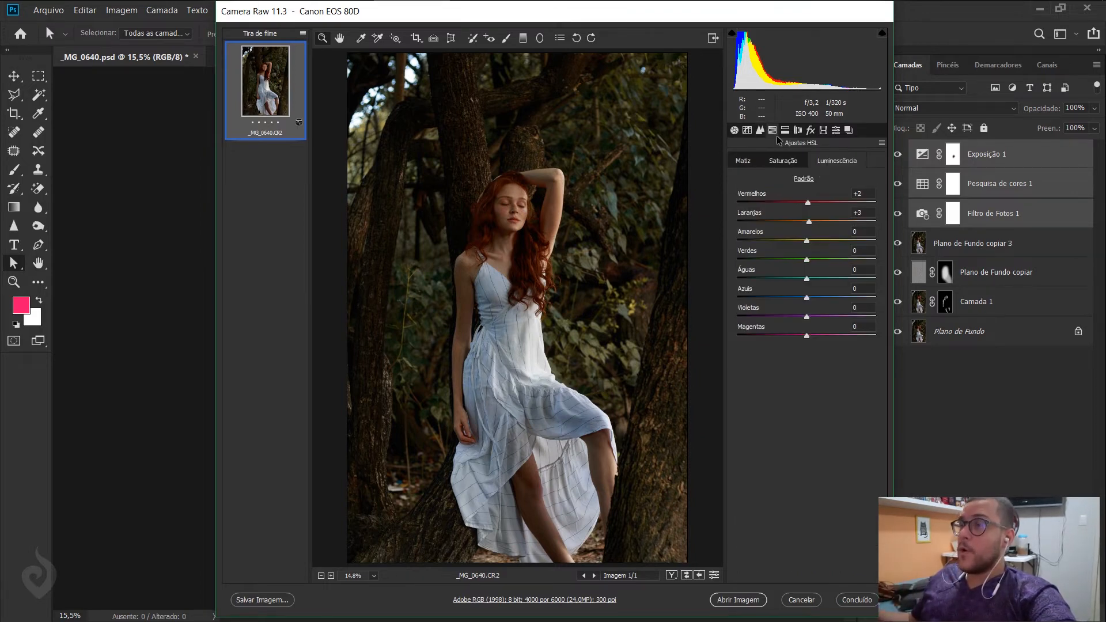
# - Shift the hue of the greens (Verdes) far toward teal to test its effect on the foliage, and return it to -88
pyautogui.click(737, 161)
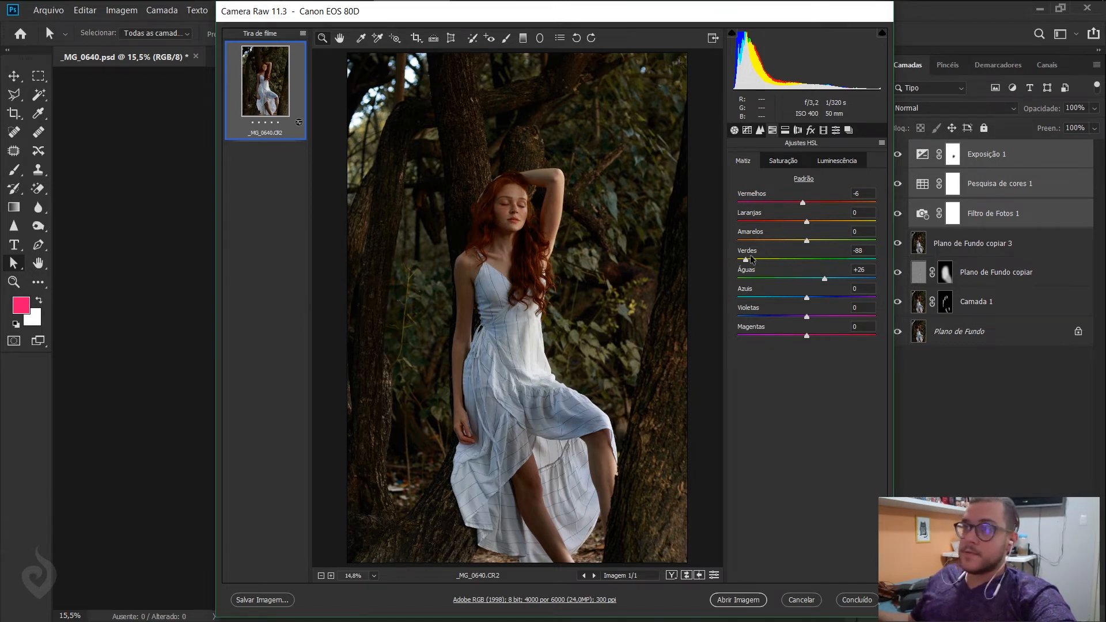
pyautogui.moveTo(747, 255); pyautogui.dragTo(863, 261)
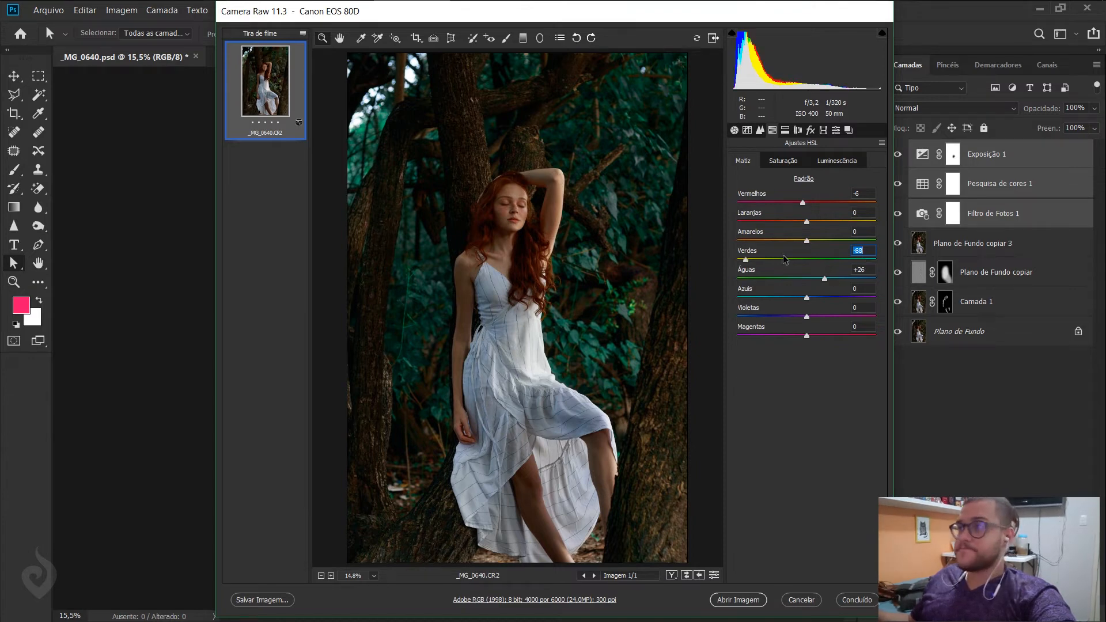
pyautogui.moveTo(786, 259); pyautogui.dragTo(744, 260)
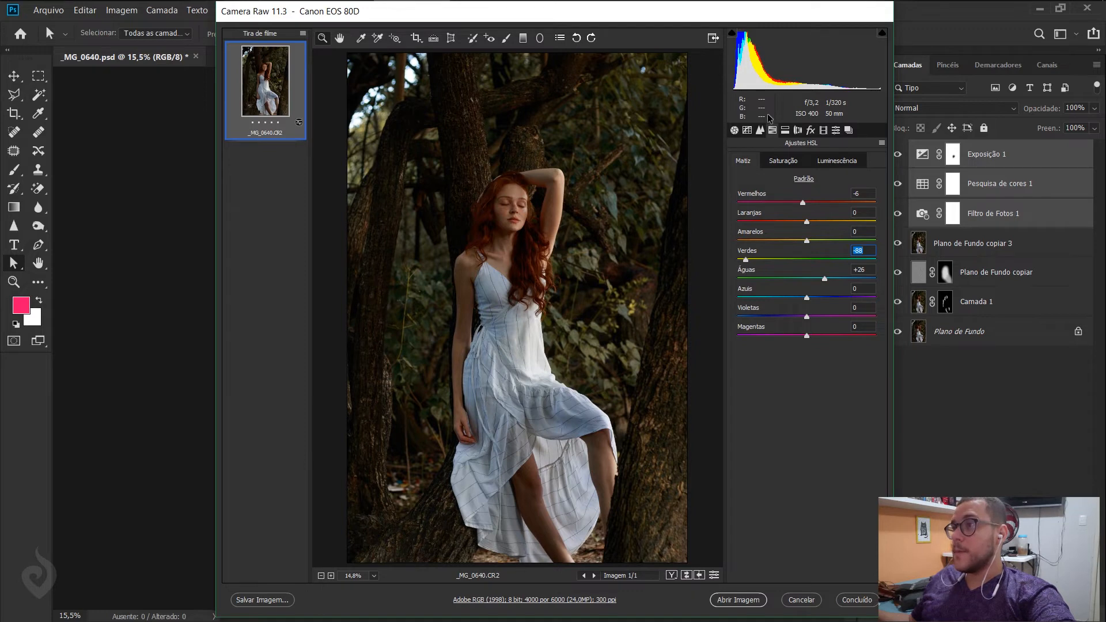
# - Review the preset's HSL saturation, lens correction, effects and transform settings without changing them
pyautogui.click(782, 160)
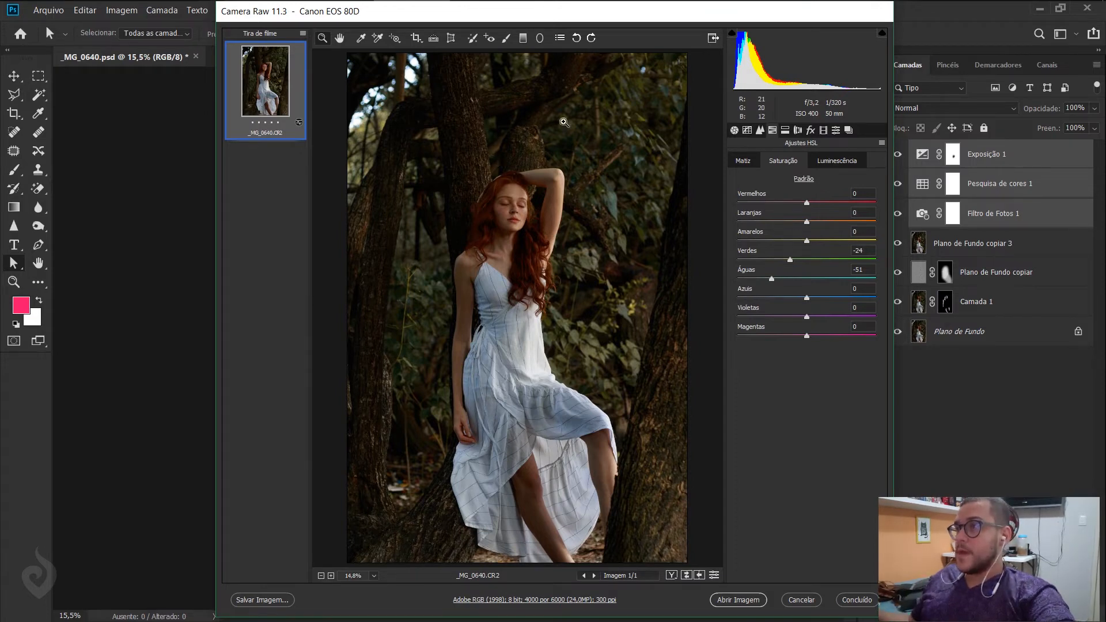
pyautogui.click(798, 129)
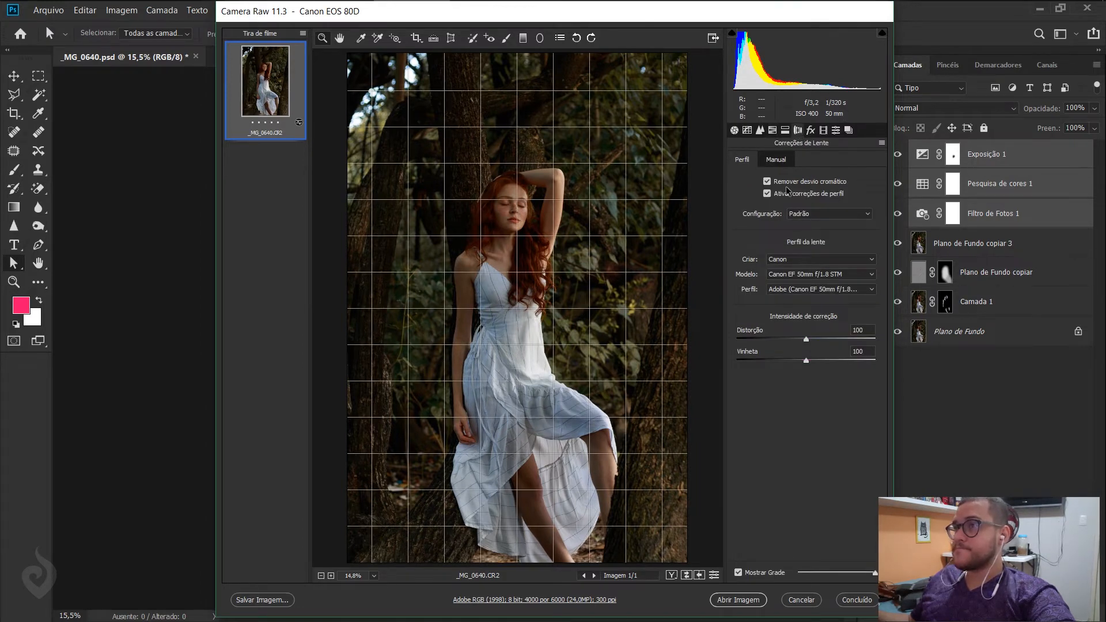
pyautogui.click(810, 131)
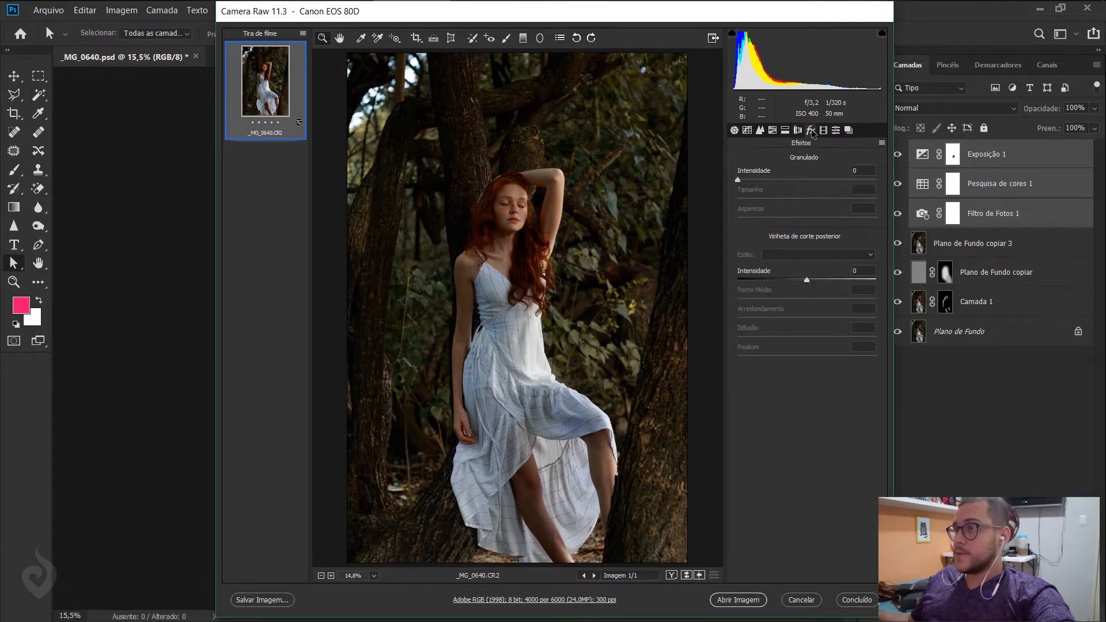
pyautogui.click(448, 38)
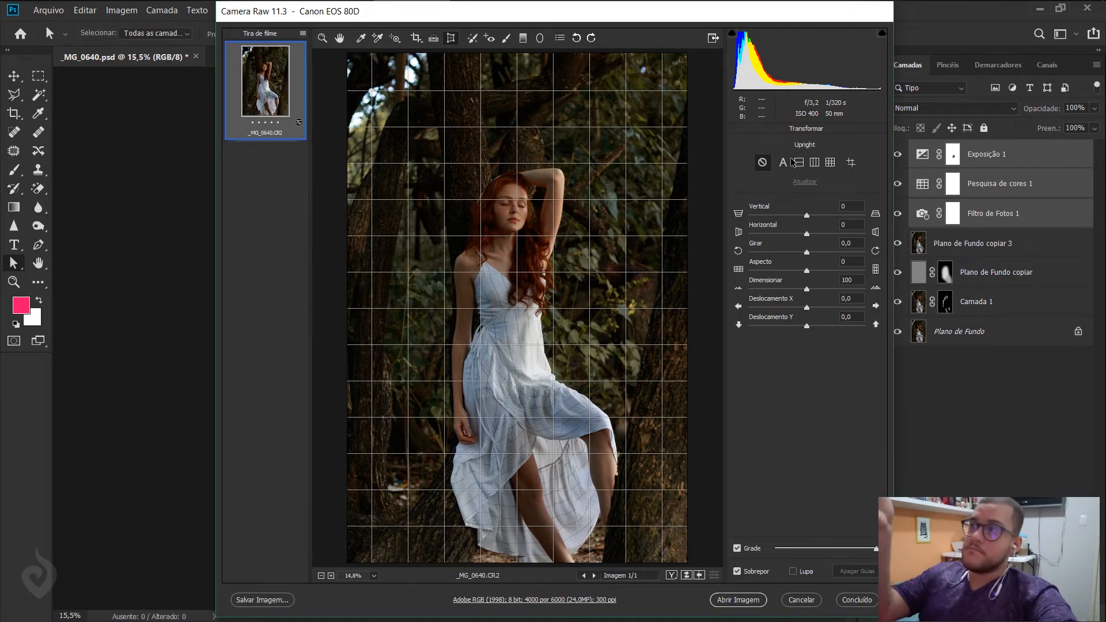
# - Open the developed raw portrait as a Photoshop document, fit it to the window, and switch back to the _MG_0640.psd document
pyautogui.press('Return')
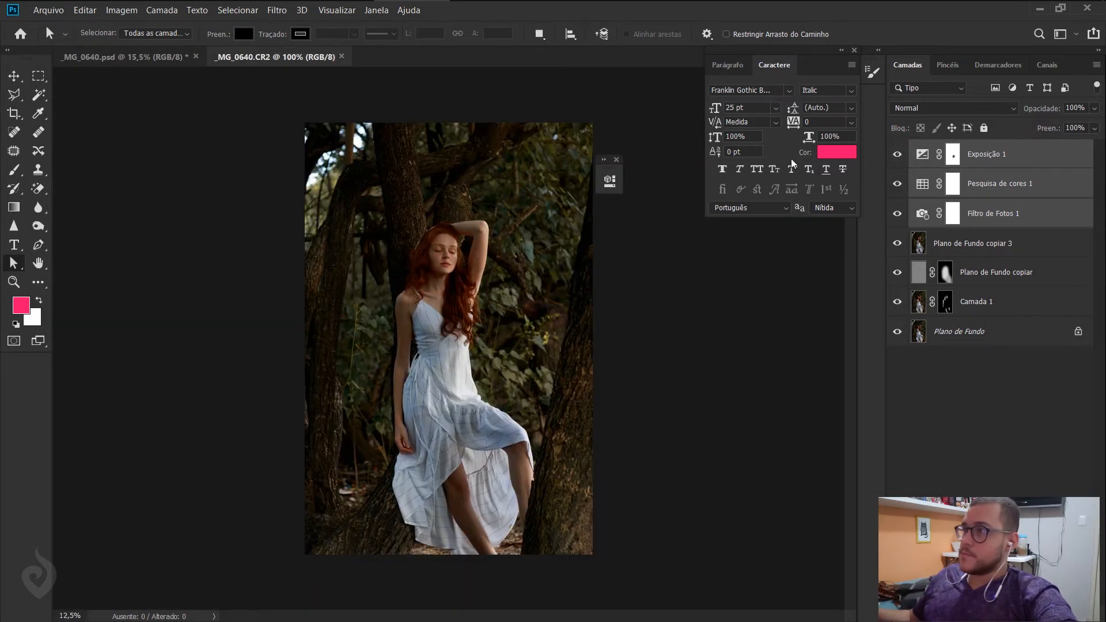
pyautogui.hotkey('ctrl', '0')
pyautogui.hotkey('ctrl', 'Tab')
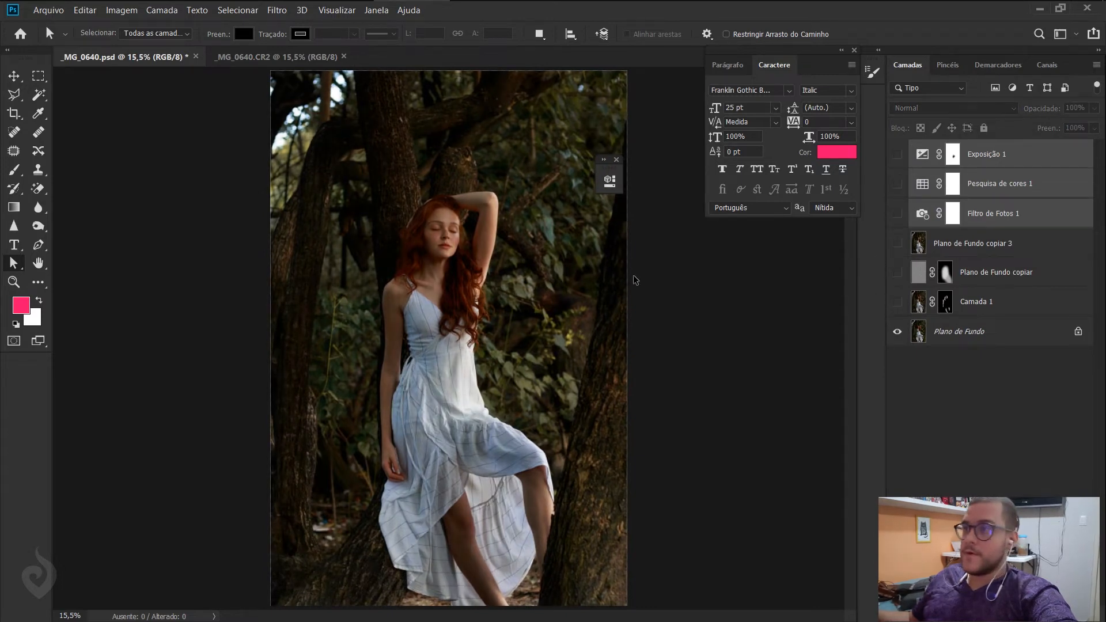
# - Compare the newly developed _MG_0640.CR2 portrait with the base image of the _MG_0640.psd document by alternating between them
pyautogui.hotkey('ctrl', 'Tab')
pyautogui.hotkey('ctrl', 'Tab')
pyautogui.hotkey('ctrl', 'Tab')
pyautogui.hotkey('ctrl', 'Tab')
pyautogui.hotkey('ctrl', 'Tab')
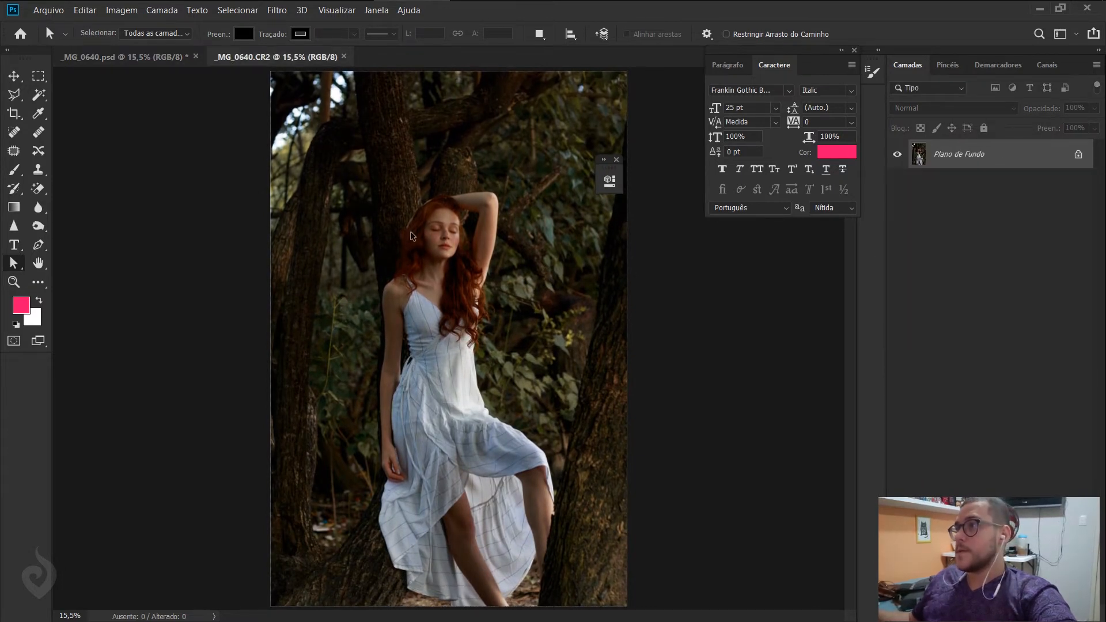
pyautogui.hotkey('ctrl', 'Tab')
pyautogui.hotkey('ctrl', 'Tab')
pyautogui.hotkey('ctrl', 'Tab')
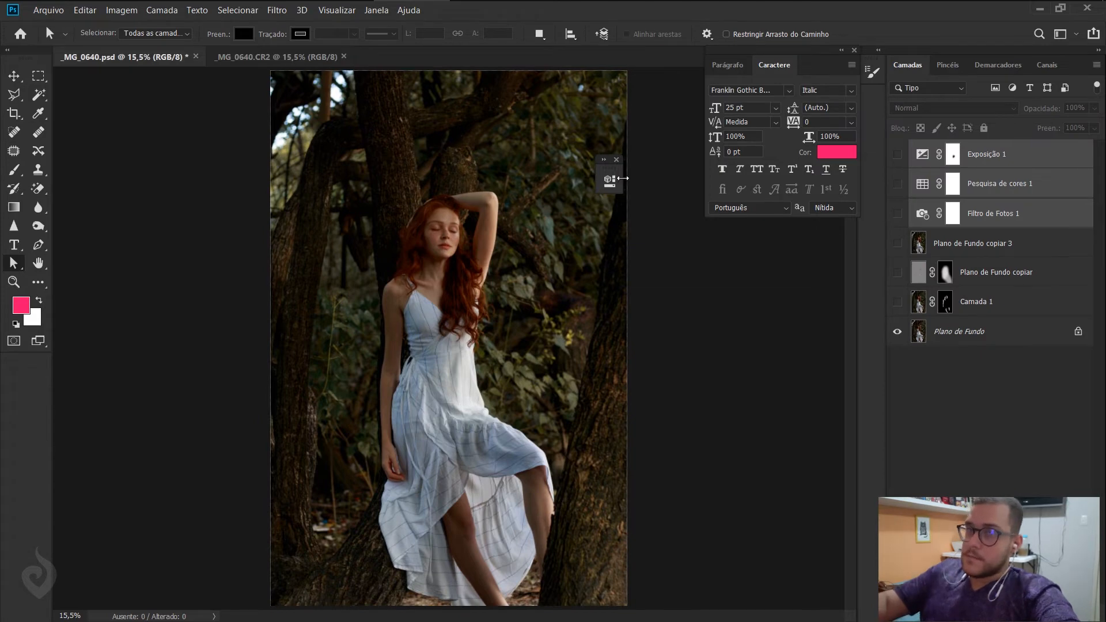
pyautogui.hotkey('ctrl', 'Tab')
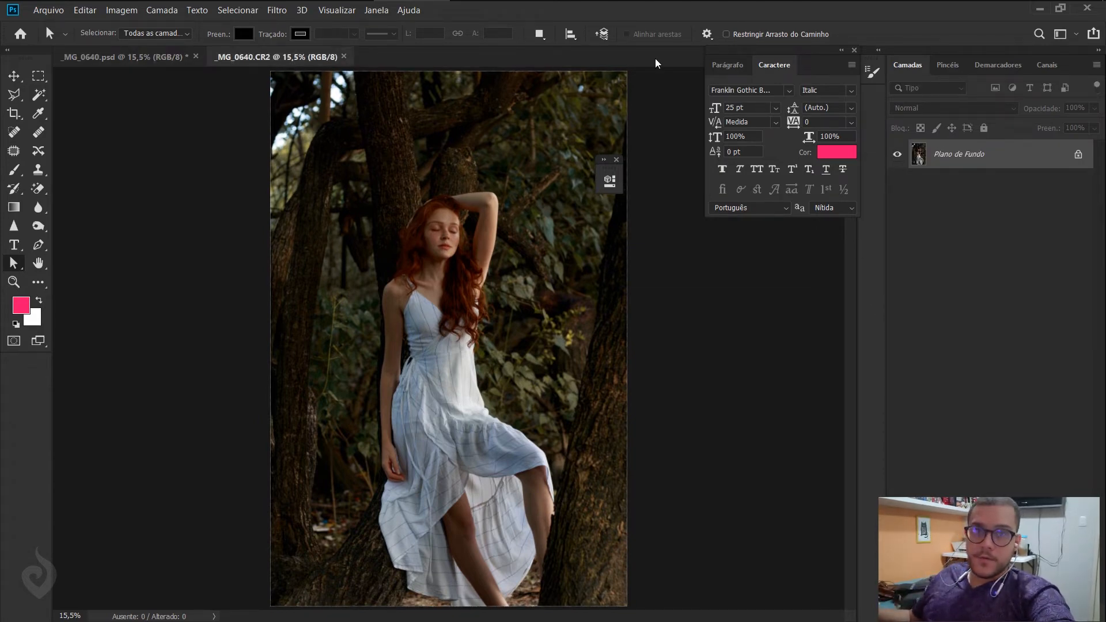
# - Duplicate the background layer of _MG_0640.CR2 and apply a Gaussian Blur with a radius of 25 pixels to the copy
pyautogui.hotkey('ctrl', 'j')
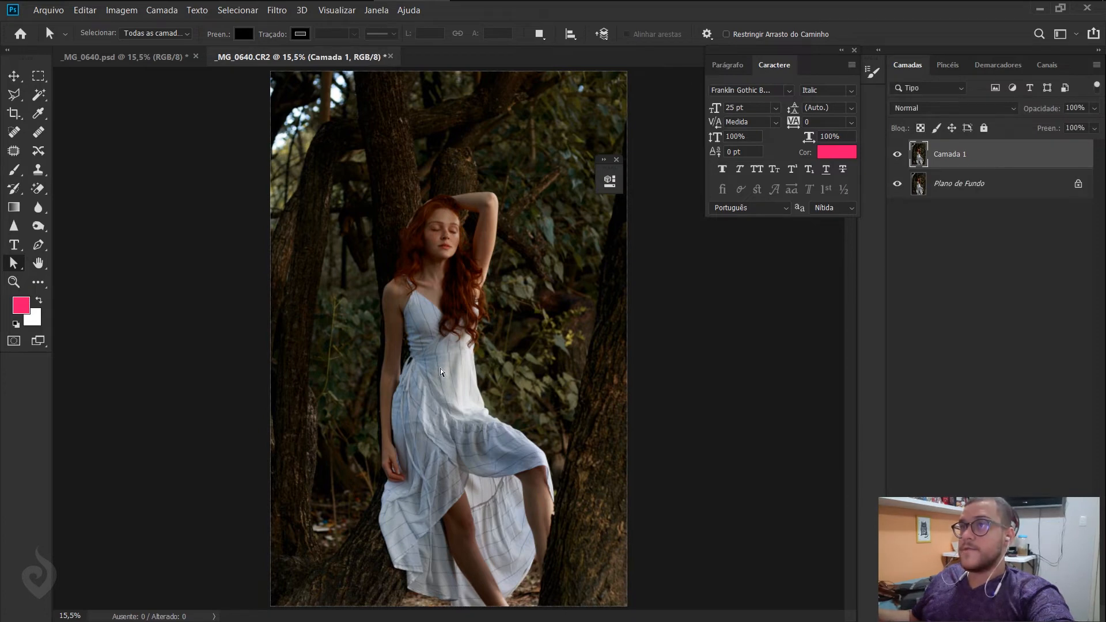
pyautogui.click(270, 11)
pyautogui.moveTo(437, 163)
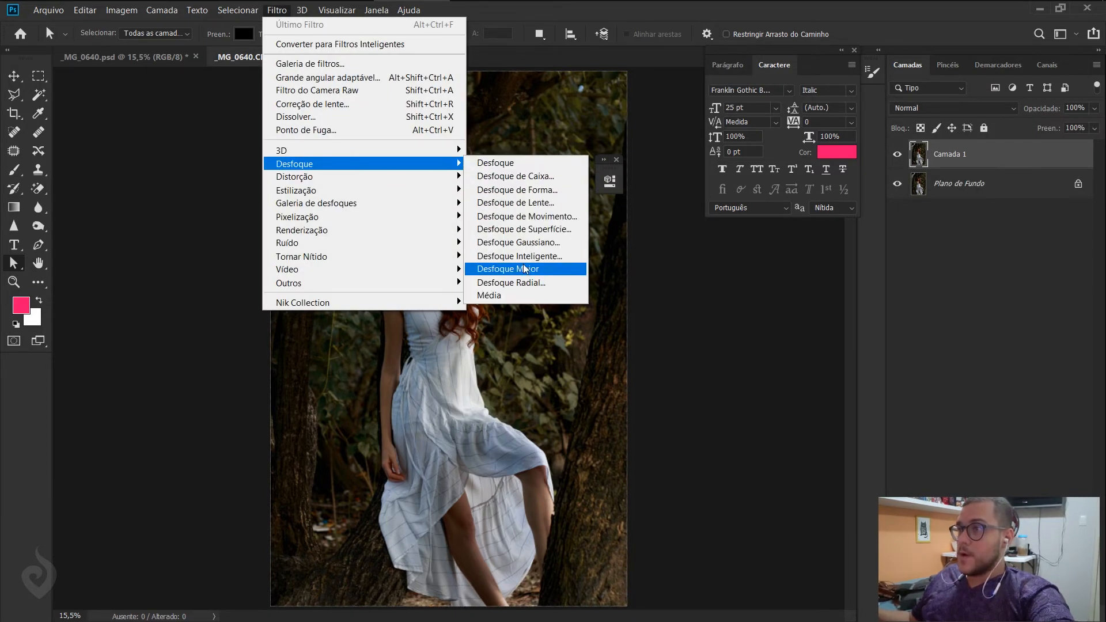
pyautogui.click(526, 246)
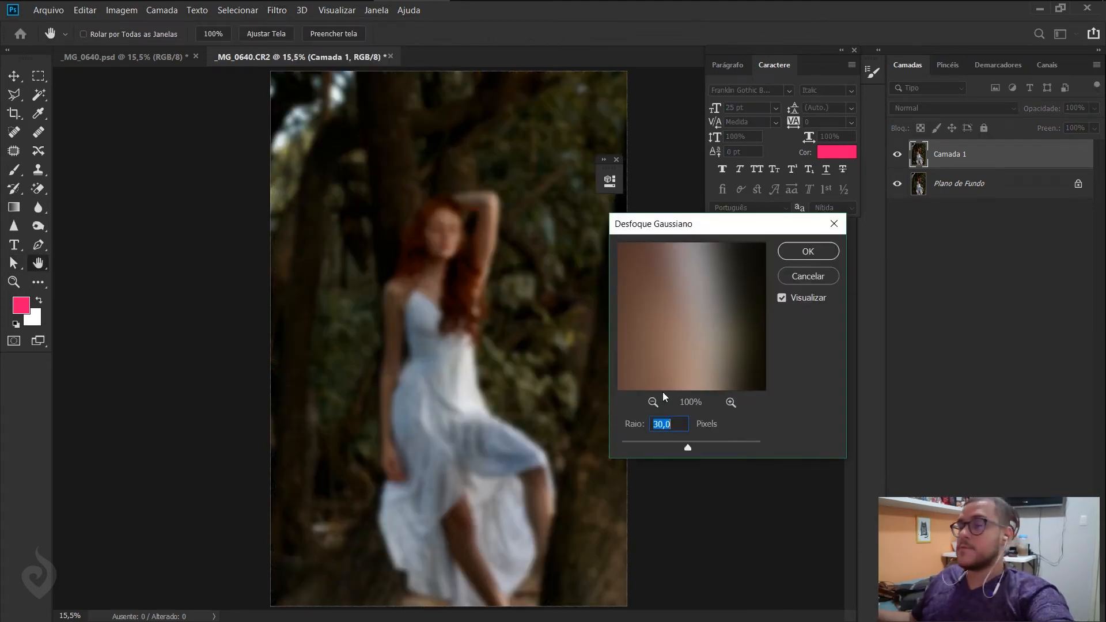
pyautogui.write('25')
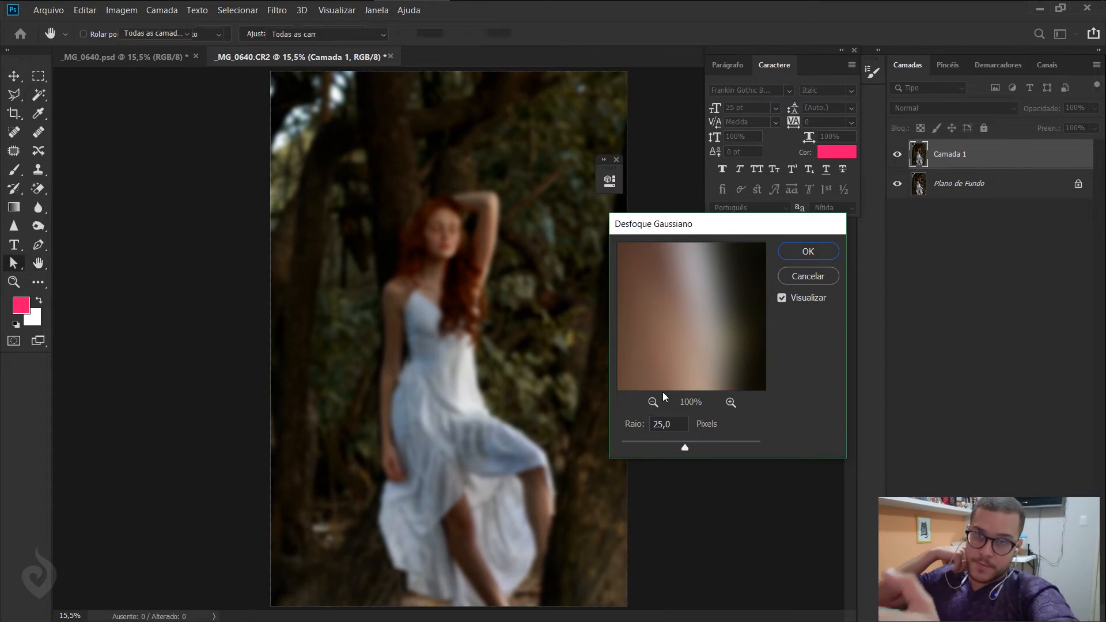
pyautogui.press('Return')
# - Add a layer mask to the blurred layer and invert it to black to hide the blur
pyautogui.press('a')
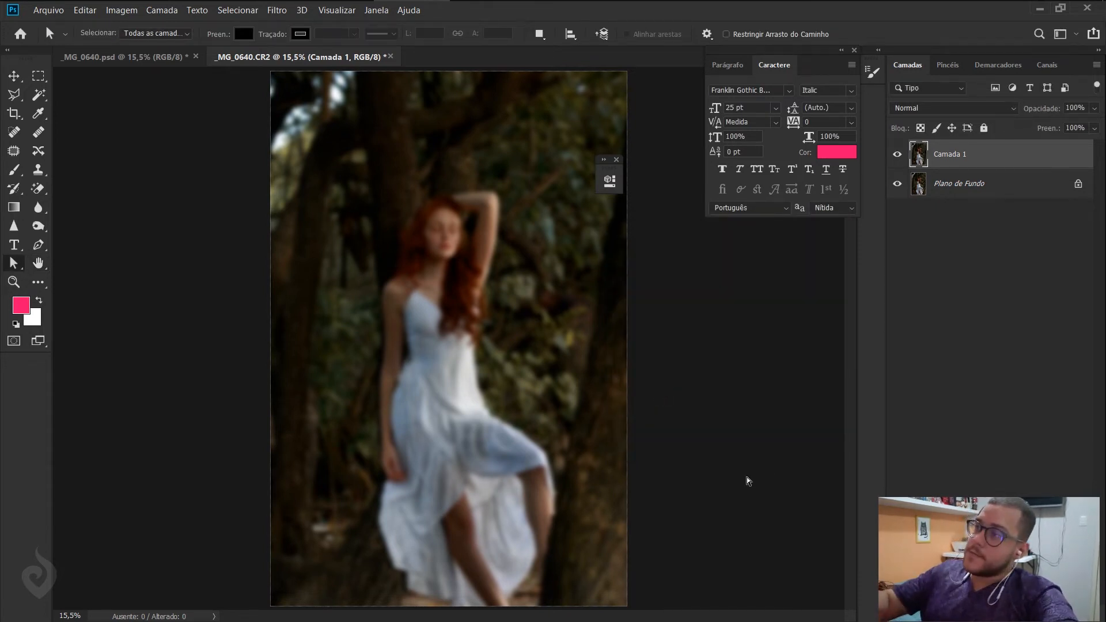
pyautogui.click(1000, 614)
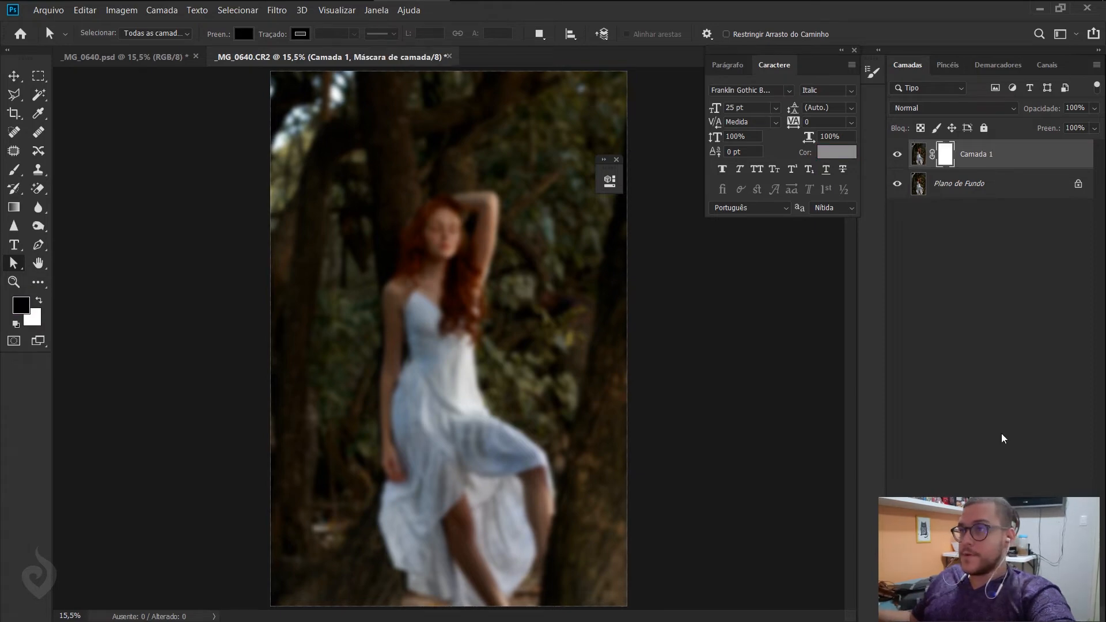
pyautogui.hotkey('ctrl', 'i')
# - Smooth the skin of the forehead, cheeks and chin by painting white on the mask with a soft brush of size 125
pyautogui.press('z')
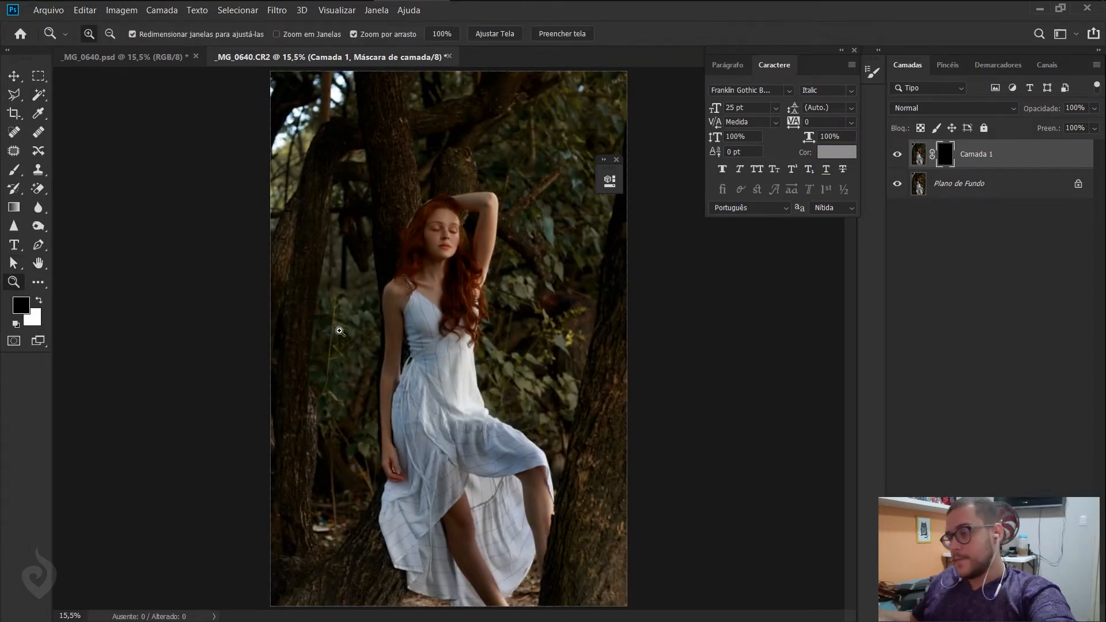
pyautogui.moveTo(413, 205)
pyautogui.mouseDown()
pyautogui.moveTo(521, 304)
pyautogui.moveTo(453, 330)
pyautogui.mouseUp()
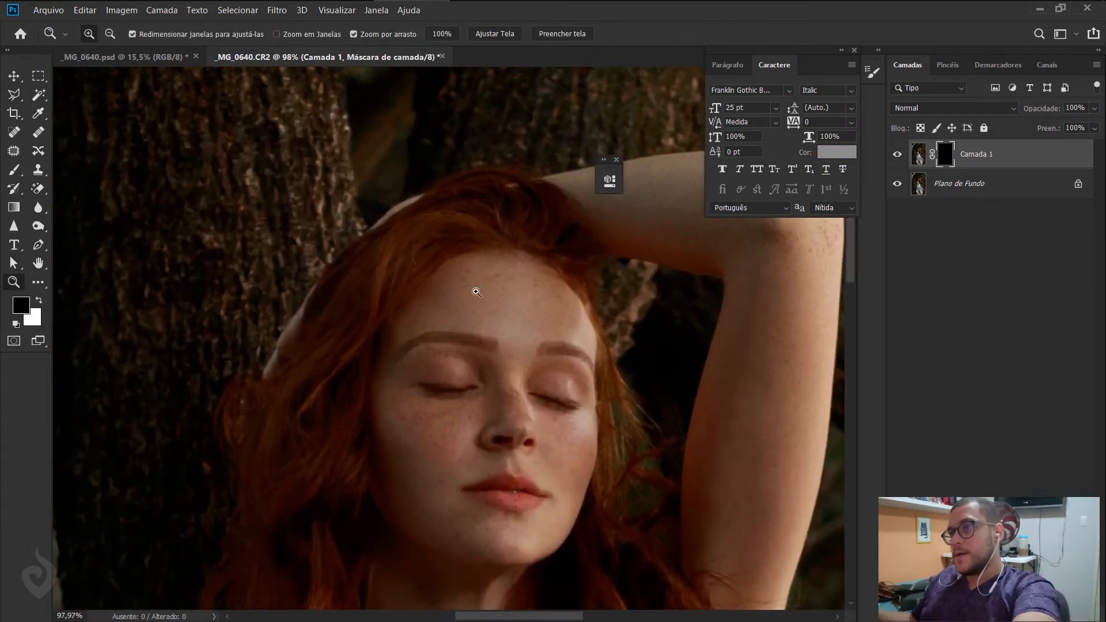
pyautogui.press('b')
pyautogui.press('[')
pyautogui.press('[')
pyautogui.press('[')
pyautogui.press('[')
pyautogui.press('[')
pyautogui.press('[')
pyautogui.press('[')
pyautogui.press('[')
pyautogui.press('[')
pyautogui.press('[')
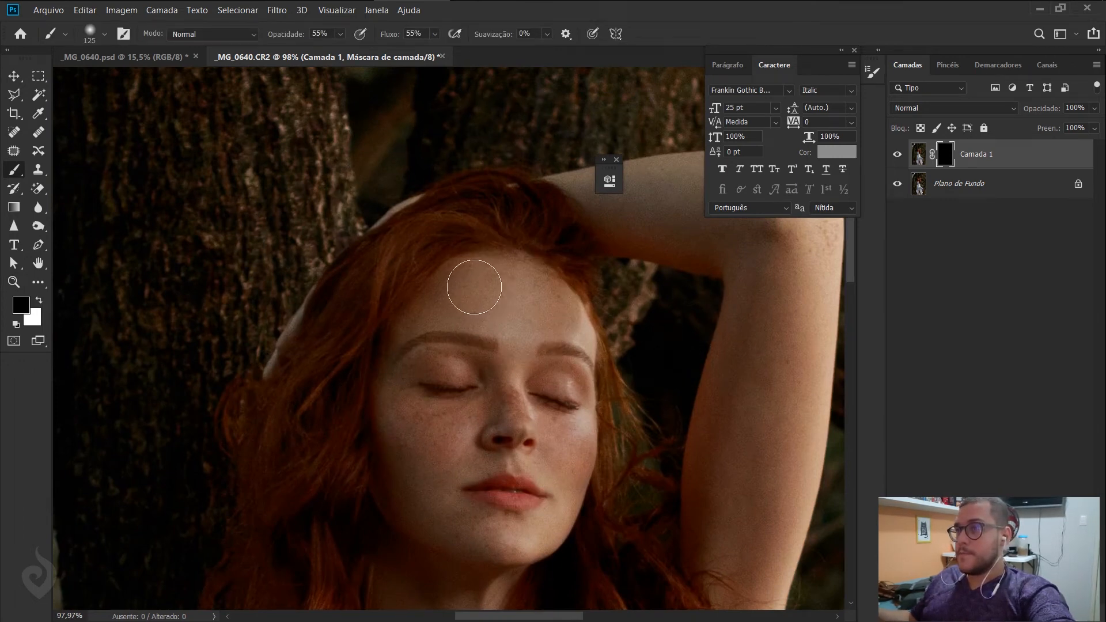
pyautogui.press('x')
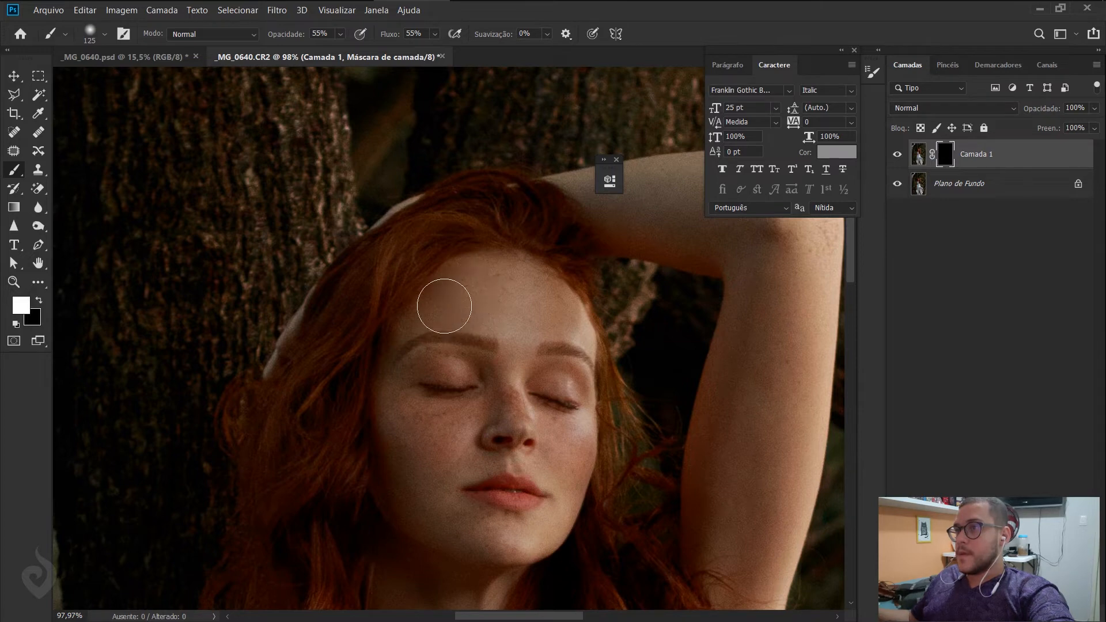
pyautogui.moveTo(444, 306)
pyautogui.mouseDown()
pyautogui.moveTo(478, 298)
pyautogui.moveTo(520, 319)
pyautogui.moveTo(531, 304)
pyautogui.moveTo(566, 319)
pyautogui.moveTo(507, 290)
pyautogui.moveTo(488, 295)
pyautogui.moveTo(515, 285)
pyautogui.moveTo(516, 321)
pyautogui.moveTo(520, 312)
pyautogui.moveTo(505, 413)
pyautogui.moveTo(506, 395)
pyautogui.moveTo(507, 407)
pyautogui.moveTo(434, 437)
pyautogui.moveTo(468, 415)
pyautogui.moveTo(409, 431)
pyautogui.moveTo(386, 389)
pyautogui.moveTo(418, 468)
pyautogui.moveTo(407, 483)
pyautogui.moveTo(383, 471)
pyautogui.moveTo(427, 506)
pyautogui.moveTo(458, 462)
pyautogui.moveTo(415, 505)
pyautogui.moveTo(470, 443)
pyautogui.moveTo(477, 474)
pyautogui.moveTo(408, 508)
pyautogui.moveTo(420, 501)
pyautogui.moveTo(495, 542)
pyautogui.moveTo(509, 535)
pyautogui.moveTo(488, 541)
pyautogui.moveTo(536, 535)
pyautogui.moveTo(591, 489)
pyautogui.moveTo(581, 427)
pyautogui.moveTo(567, 457)
pyautogui.moveTo(595, 482)
pyautogui.mouseUp()
# - Smooth the tighter facial areas under the eyes and on the eyelids by painting the mask with a brush of size 100
pyautogui.press('[')
pyautogui.press('[')
pyautogui.press('[')
pyautogui.press(']')
pyautogui.press('x')
pyautogui.press('x')
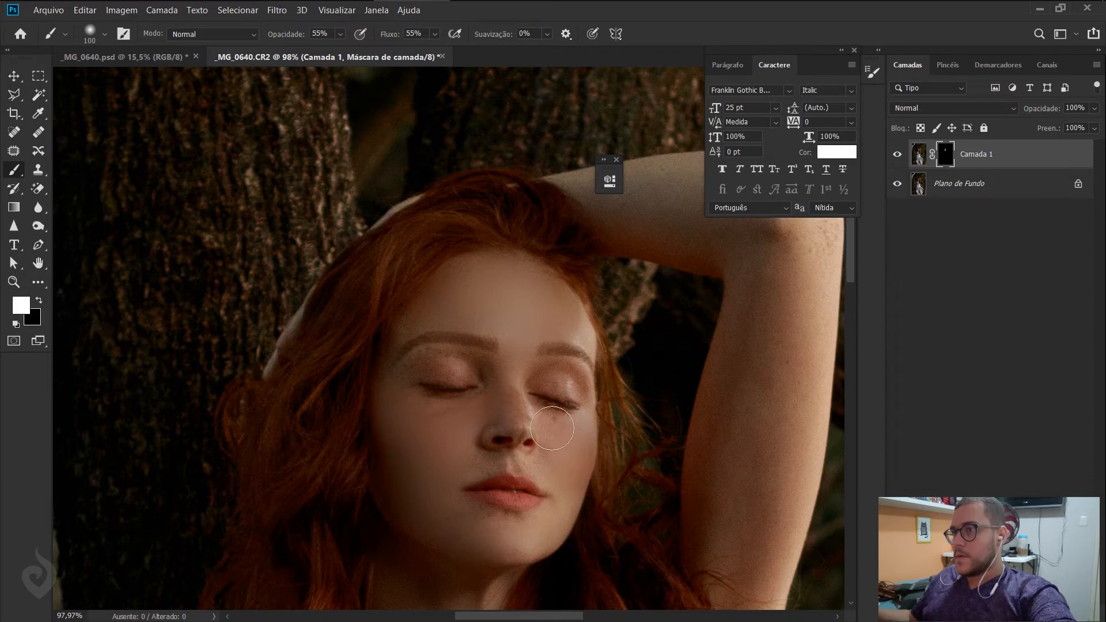
pyautogui.moveTo(551, 428)
pyautogui.mouseDown()
pyautogui.moveTo(510, 386)
pyautogui.moveTo(517, 420)
pyautogui.moveTo(521, 346)
pyautogui.moveTo(542, 375)
pyautogui.moveTo(572, 375)
pyautogui.moveTo(437, 334)
pyautogui.moveTo(436, 355)
pyautogui.moveTo(476, 369)
pyautogui.mouseUp()
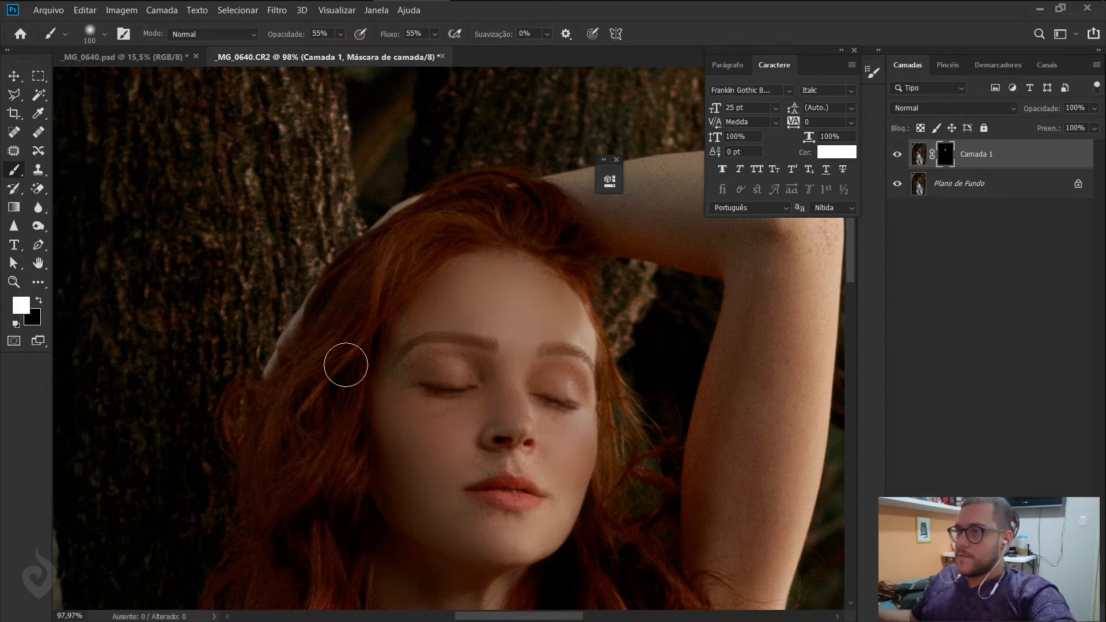
# - Smooth the skin of the neck and upper chest by painting white on the mask with a brush of size 250
pyautogui.press('x')
pyautogui.press('z')
pyautogui.moveTo(513, 271); pyautogui.dragTo(493, 293)
pyautogui.moveTo(459, 500)
pyautogui.mouseDown()
pyautogui.moveTo(457, 422)
pyautogui.moveTo(489, 382)
pyautogui.mouseUp()
pyautogui.press('b')
pyautogui.press('z')
pyautogui.press('b')
pyautogui.moveTo(455, 465); pyautogui.dragTo(452, 328)
pyautogui.press(']')
pyautogui.press(']')
pyautogui.press(']')
pyautogui.press(']')
pyautogui.press(']')
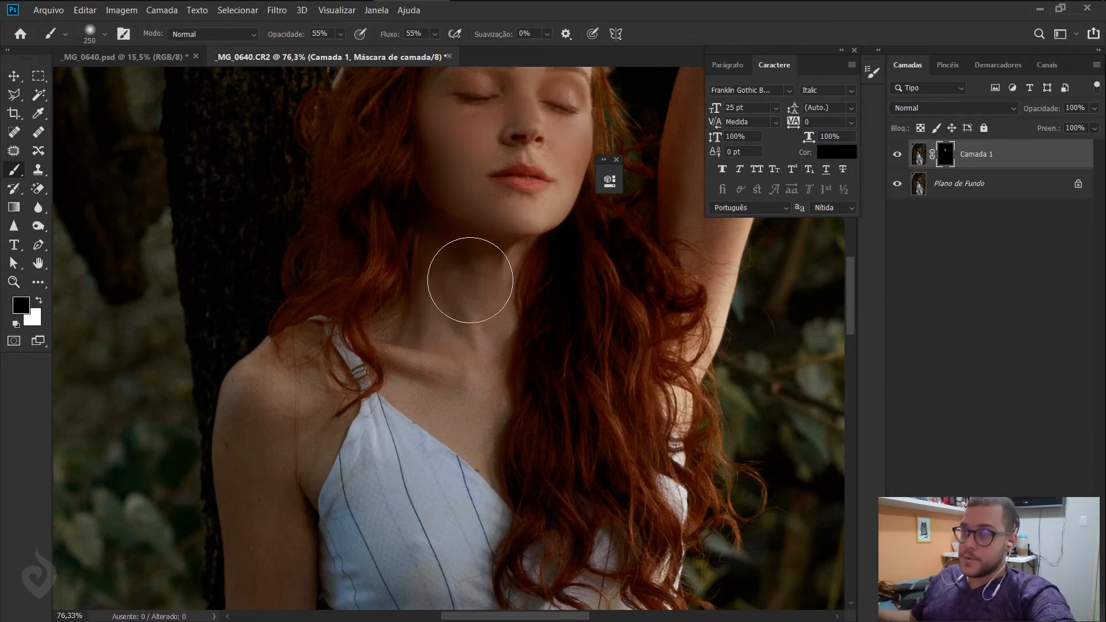
pyautogui.press('x')
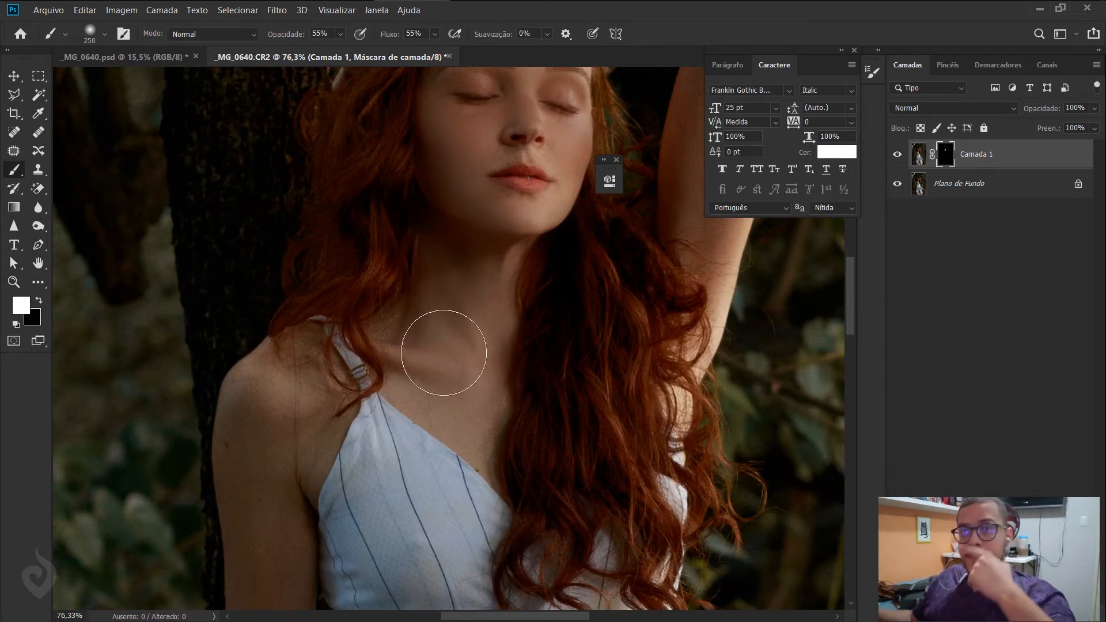
# - Reveal the blur on the shoulder and upper part of the hanging arm using a white brush of size 200
pyautogui.moveTo(380, 331); pyautogui.dragTo(518, 284)
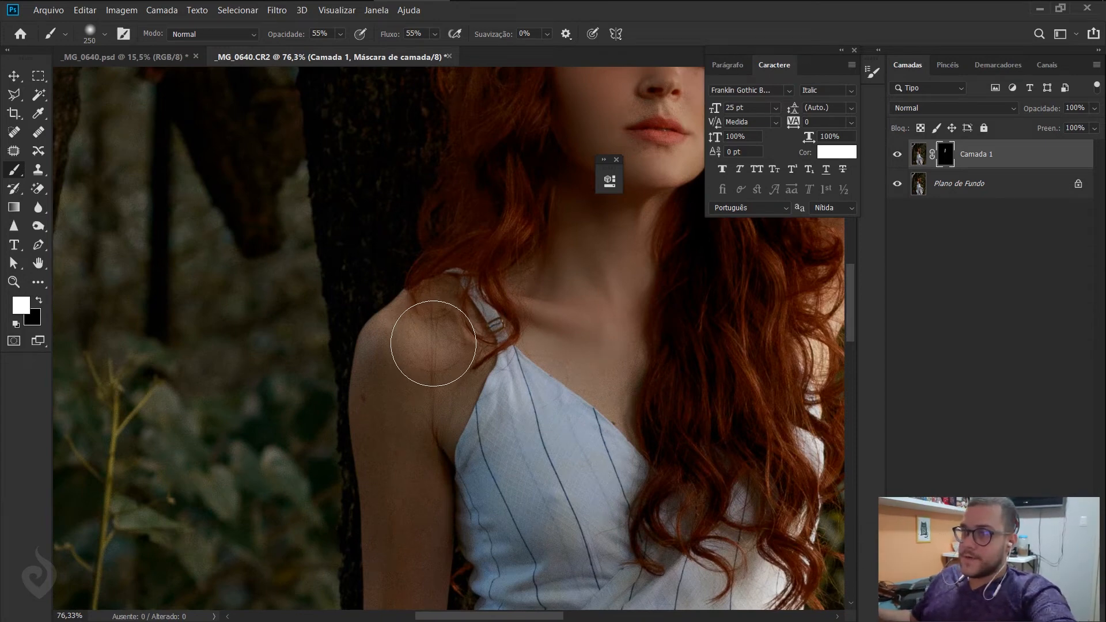
pyautogui.scroll(-1, 430, 332)
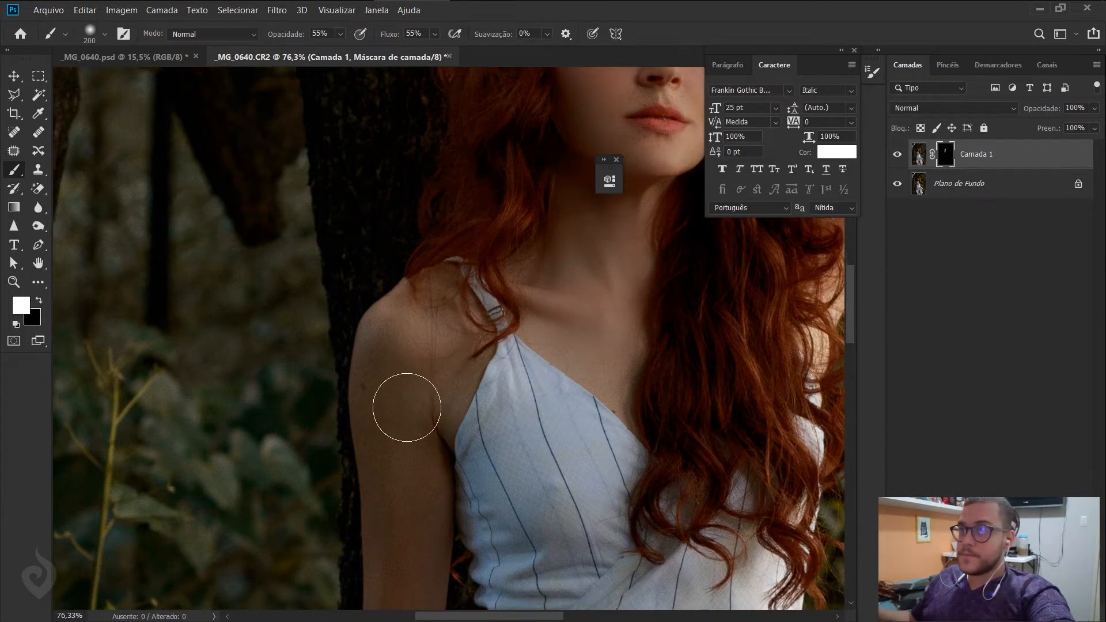
pyautogui.moveTo(411, 411); pyautogui.dragTo(433, 320)
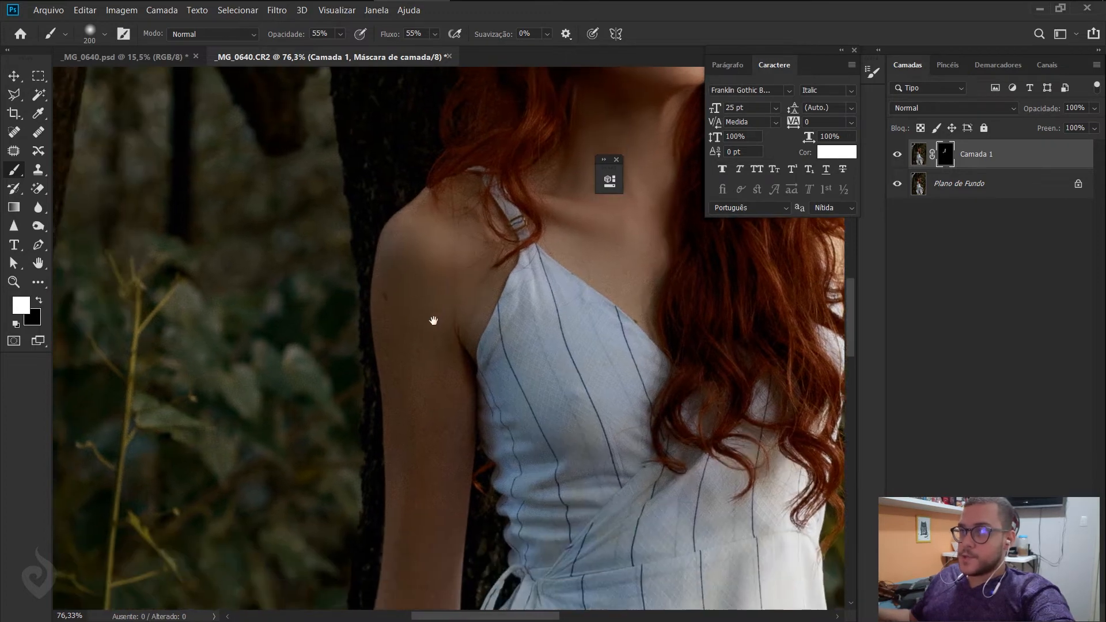
pyautogui.scroll(-5, 412, 247)
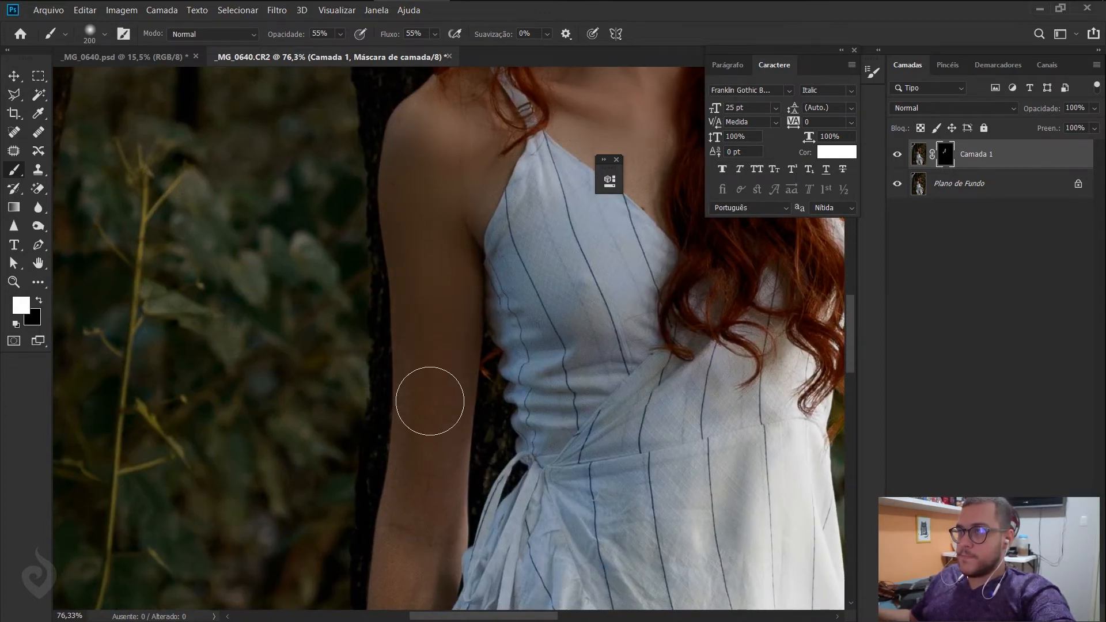
# - Smooth the hanging arm's elbow, forearm and hand on the mask, reducing the brush to size 150 toward the wrist
pyautogui.moveTo(430, 401); pyautogui.dragTo(433, 330)
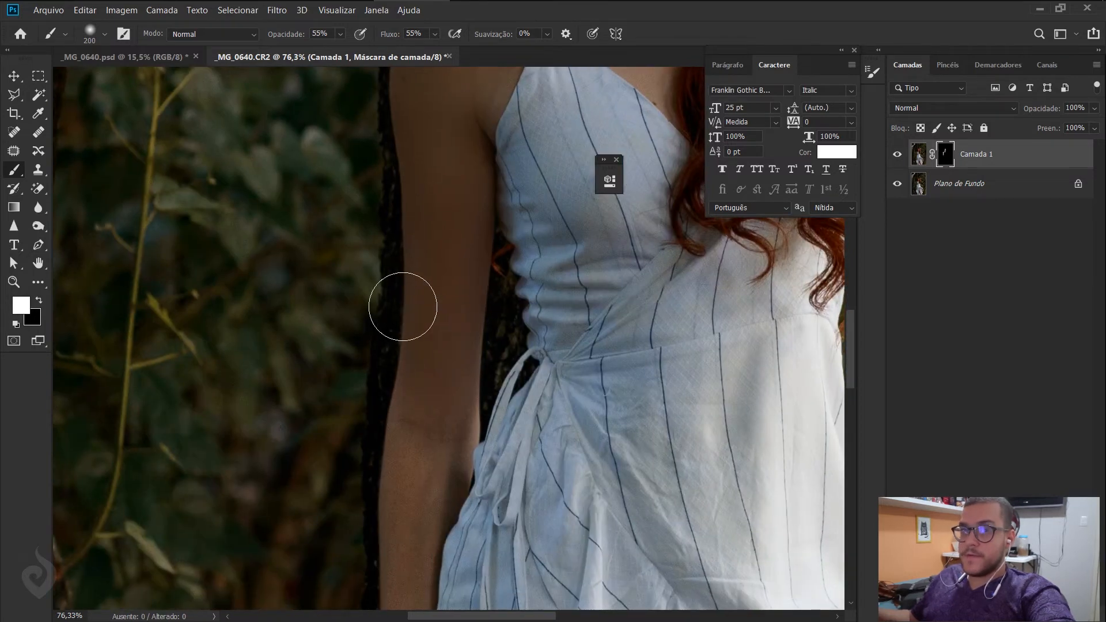
pyautogui.moveTo(444, 329); pyautogui.dragTo(442, 233)
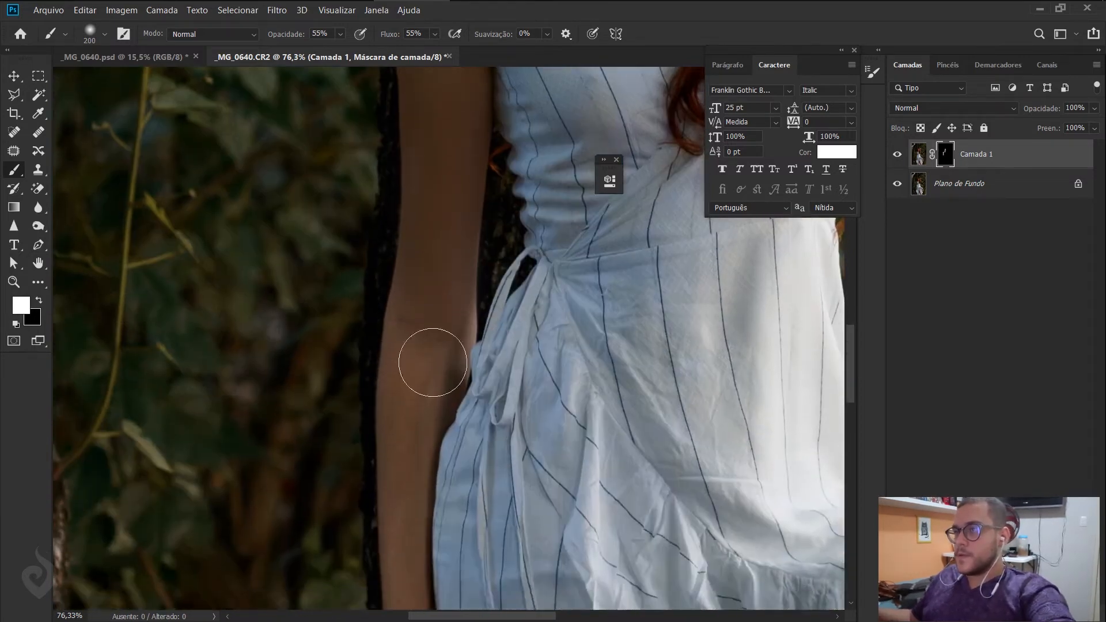
pyautogui.scroll(-2, 420, 363)
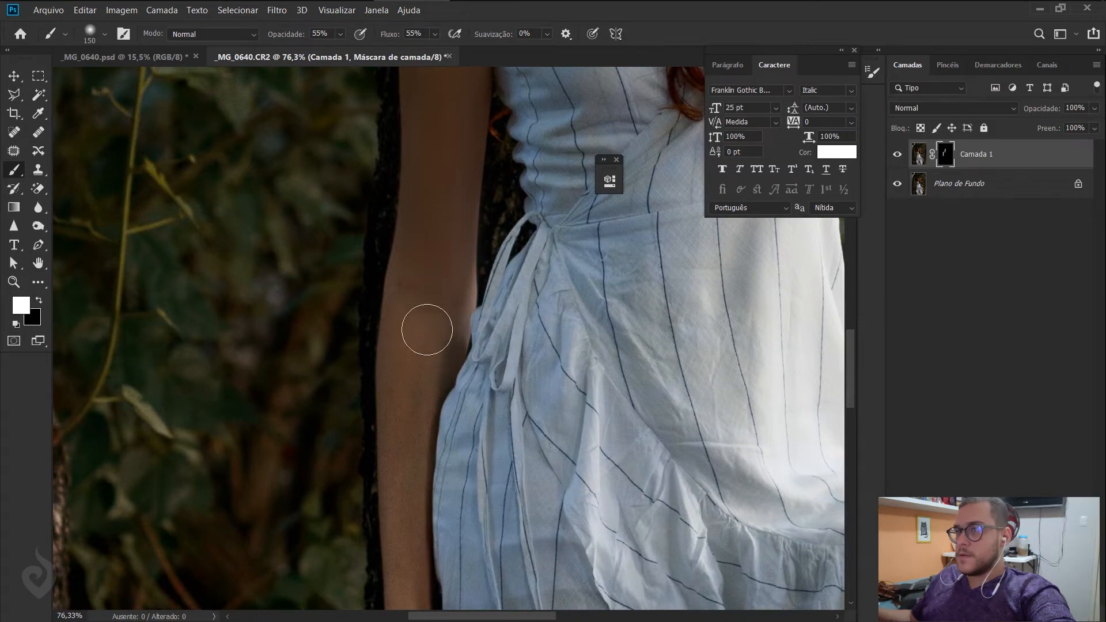
pyautogui.moveTo(426, 329)
pyautogui.mouseDown()
pyautogui.moveTo(410, 420)
pyautogui.moveTo(409, 382)
pyautogui.moveTo(406, 547)
pyautogui.moveTo(417, 365)
pyautogui.mouseUp()
pyautogui.moveTo(419, 505); pyautogui.dragTo(413, 369)
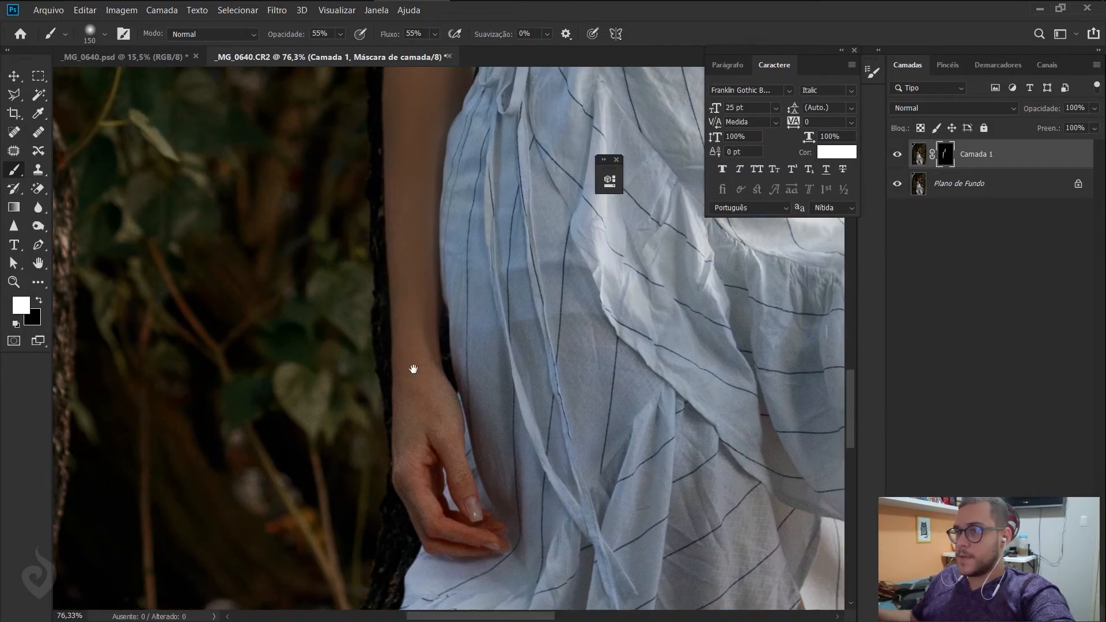
pyautogui.moveTo(428, 439)
pyautogui.mouseDown()
pyautogui.moveTo(424, 413)
pyautogui.moveTo(466, 469)
pyautogui.moveTo(421, 492)
pyautogui.moveTo(437, 523)
pyautogui.mouseUp()
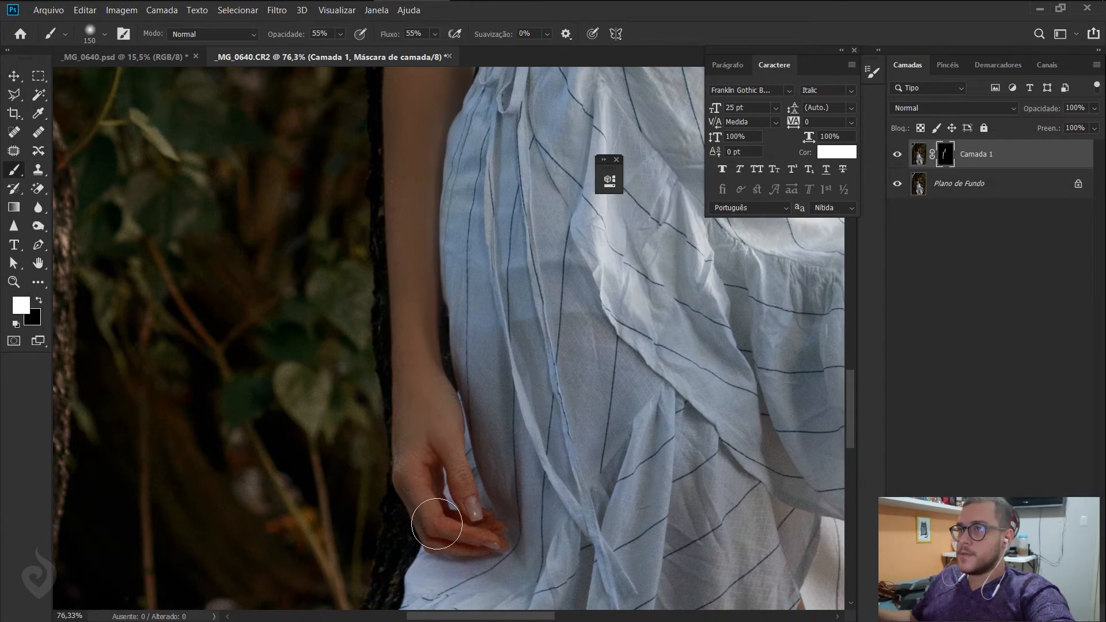
# - Smooth the skin of the raised arm's upper part by painting white on the mask with the size 150 brush
pyautogui.moveTo(543, 365); pyautogui.dragTo(301, 372)
pyautogui.moveTo(507, 330); pyautogui.dragTo(378, 484)
pyautogui.moveTo(423, 280); pyautogui.dragTo(432, 503)
pyautogui.moveTo(369, 256); pyautogui.dragTo(316, 466)
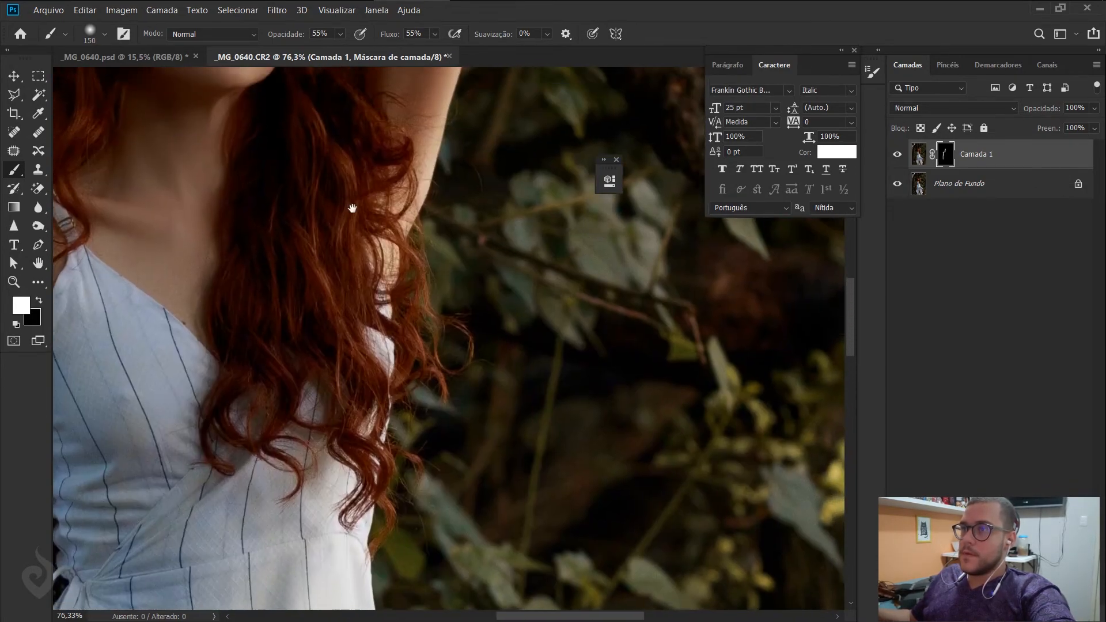
pyautogui.moveTo(352, 208); pyautogui.dragTo(348, 426)
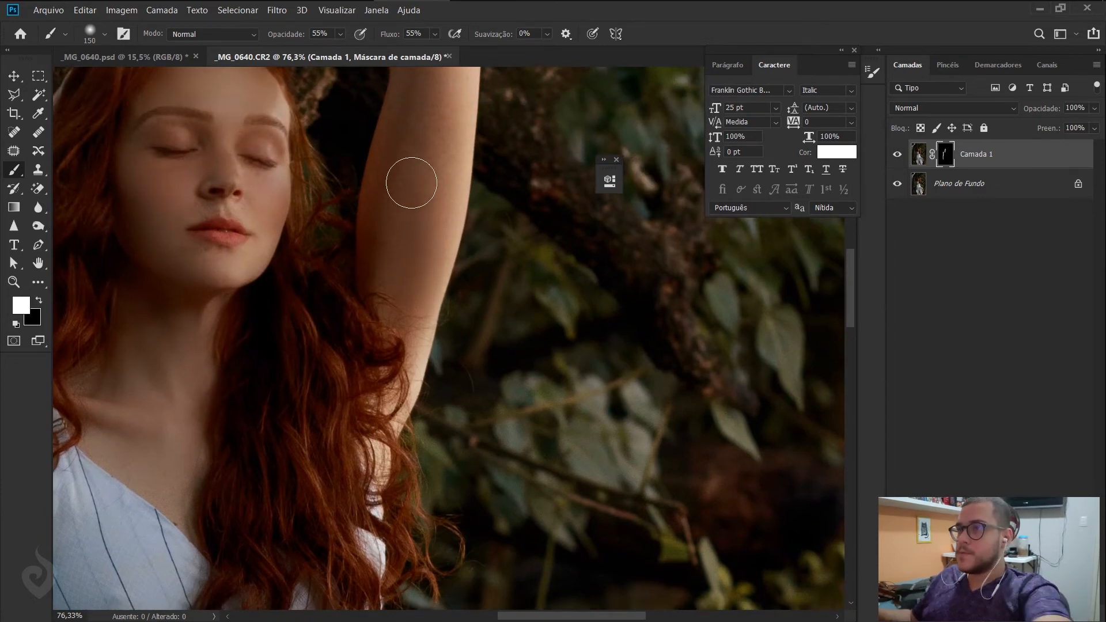
pyautogui.moveTo(411, 182); pyautogui.dragTo(403, 329)
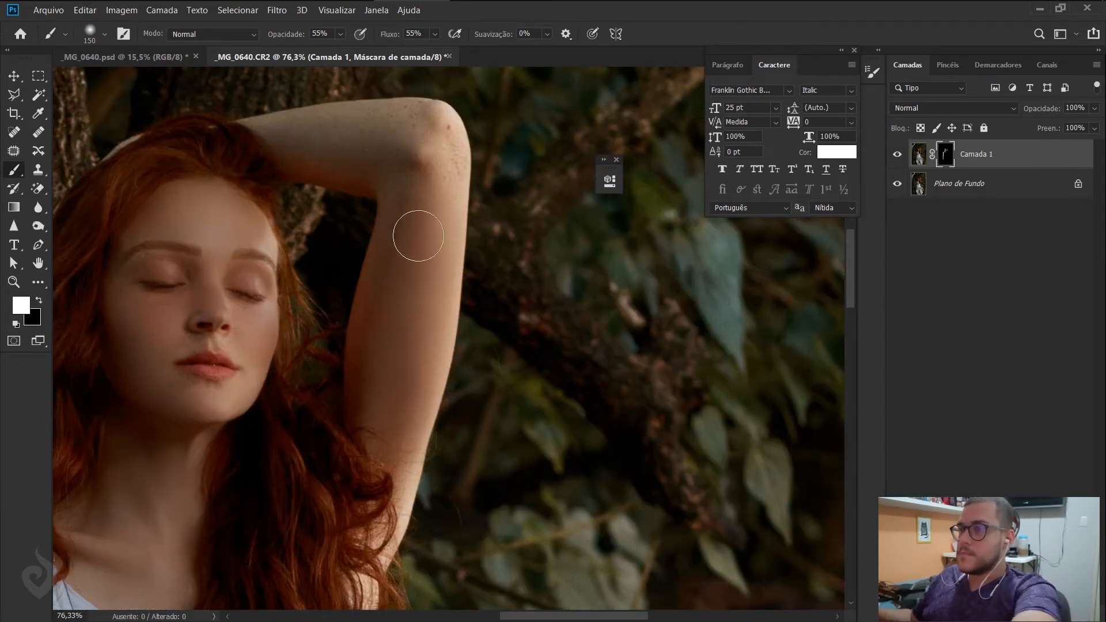
# - Smooth the raised arm's elbow and forearm on the mask with white, using brush sizes 200 and 175
pyautogui.press(']')
pyautogui.press(']')
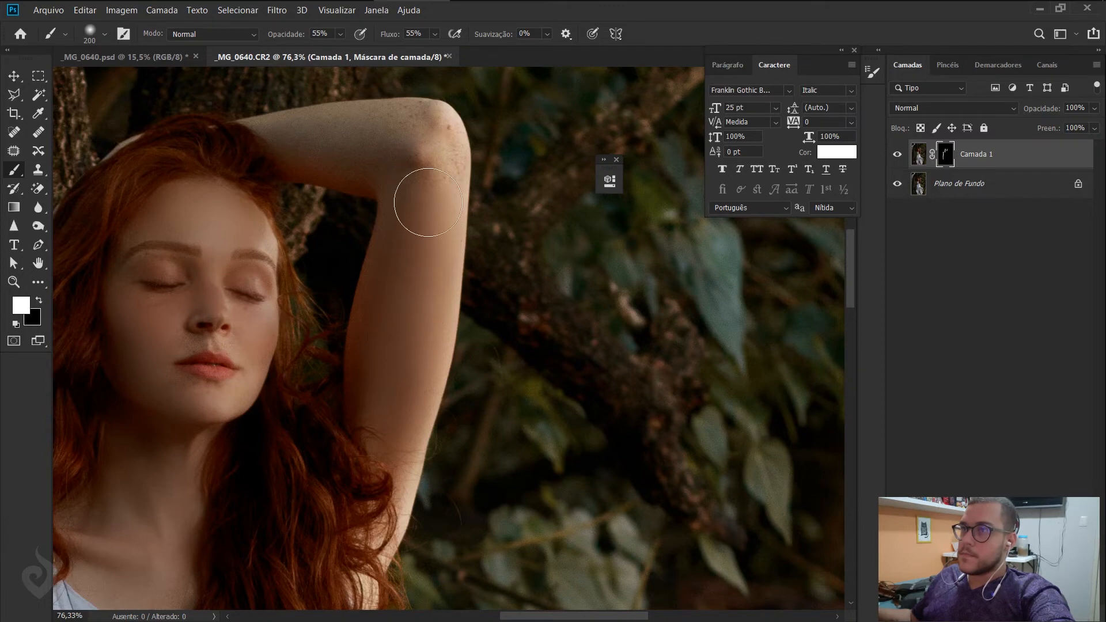
pyautogui.moveTo(420, 99); pyautogui.dragTo(419, 123)
pyautogui.press('[')
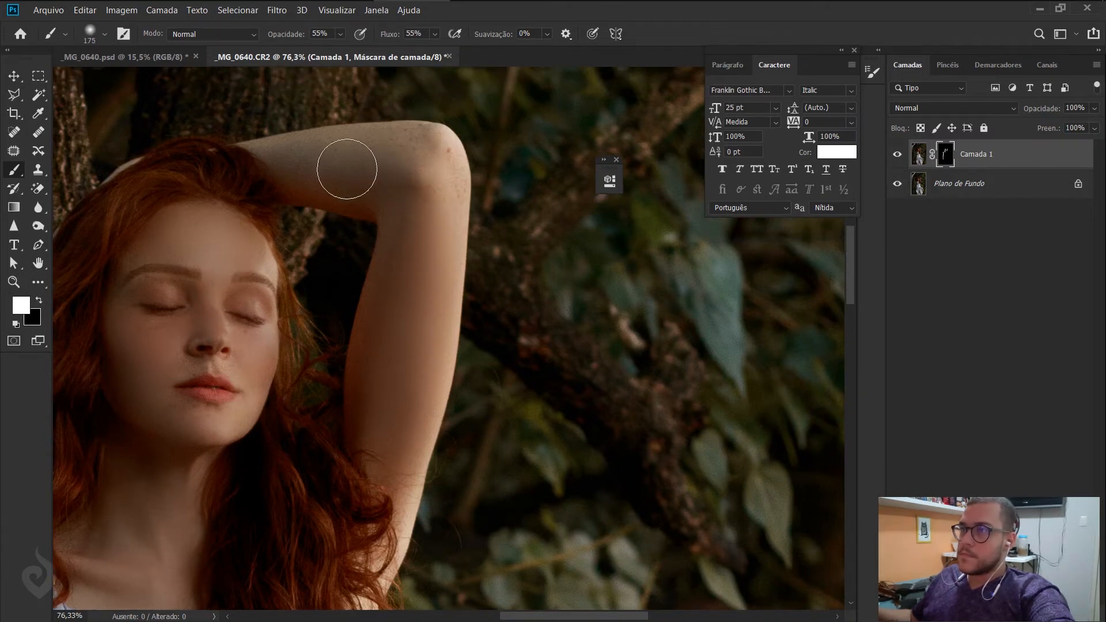
pyautogui.moveTo(346, 160)
pyautogui.mouseDown()
pyautogui.moveTo(301, 166)
pyautogui.moveTo(427, 166)
pyautogui.moveTo(418, 154)
pyautogui.moveTo(429, 154)
pyautogui.mouseUp()
# - Check the arms, shoulder and neckline for skin areas where the masked blur is still missing
pyautogui.moveTo(399, 248); pyautogui.dragTo(448, 80)
pyautogui.moveTo(403, 368)
pyautogui.mouseDown()
pyautogui.moveTo(421, 285)
pyautogui.moveTo(493, 120)
pyautogui.mouseUp()
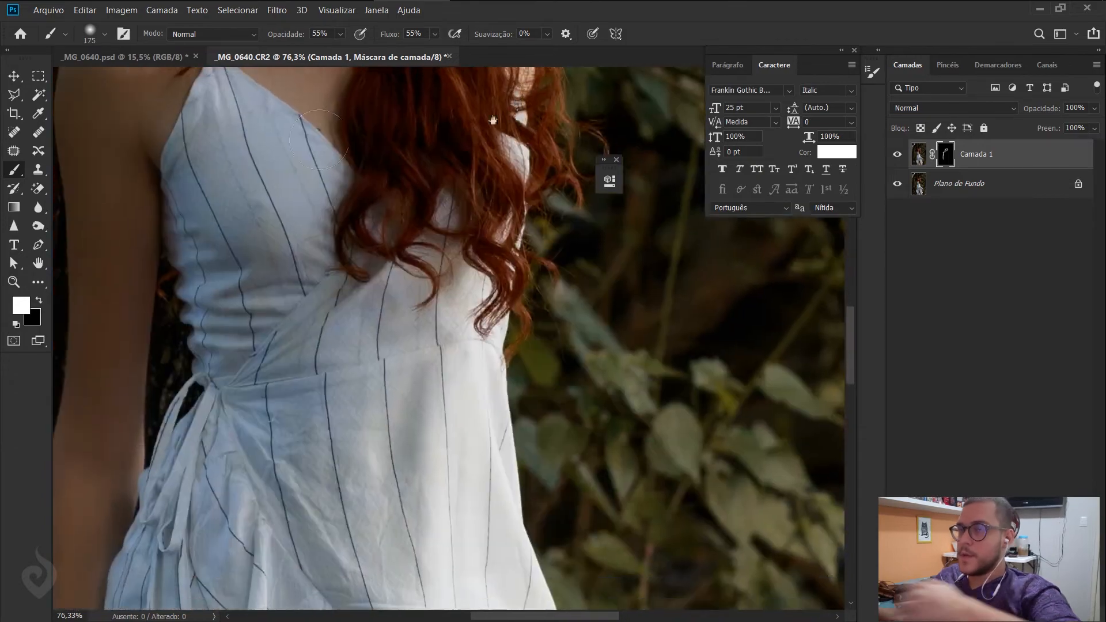
pyautogui.moveTo(341, 194); pyautogui.dragTo(416, 384)
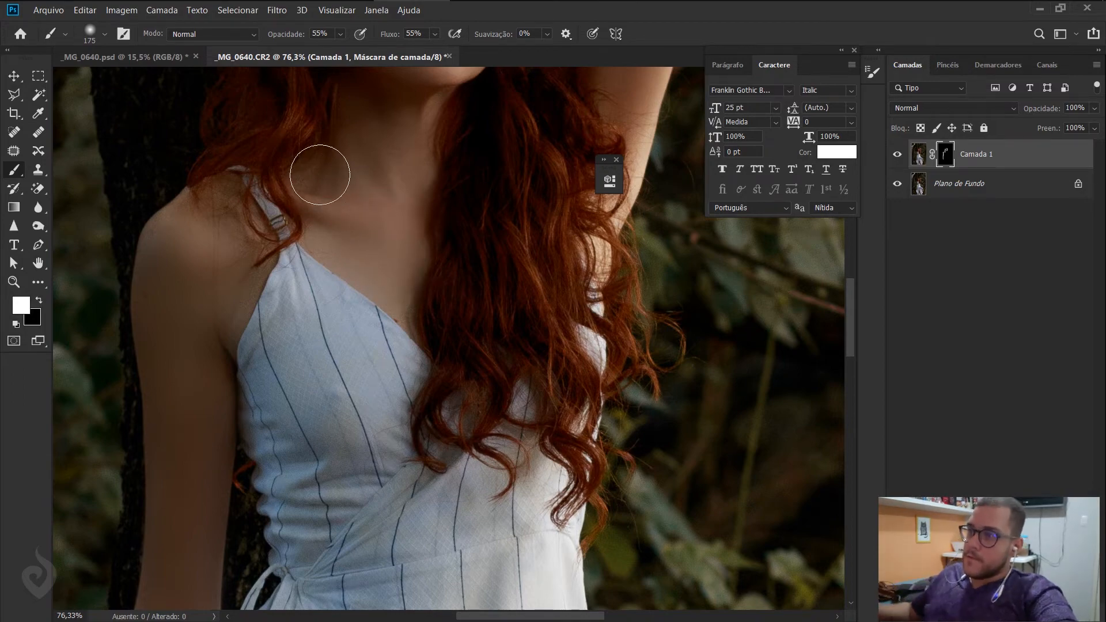
pyautogui.moveTo(393, 265); pyautogui.dragTo(444, 210)
pyautogui.press('z')
pyautogui.press('a')
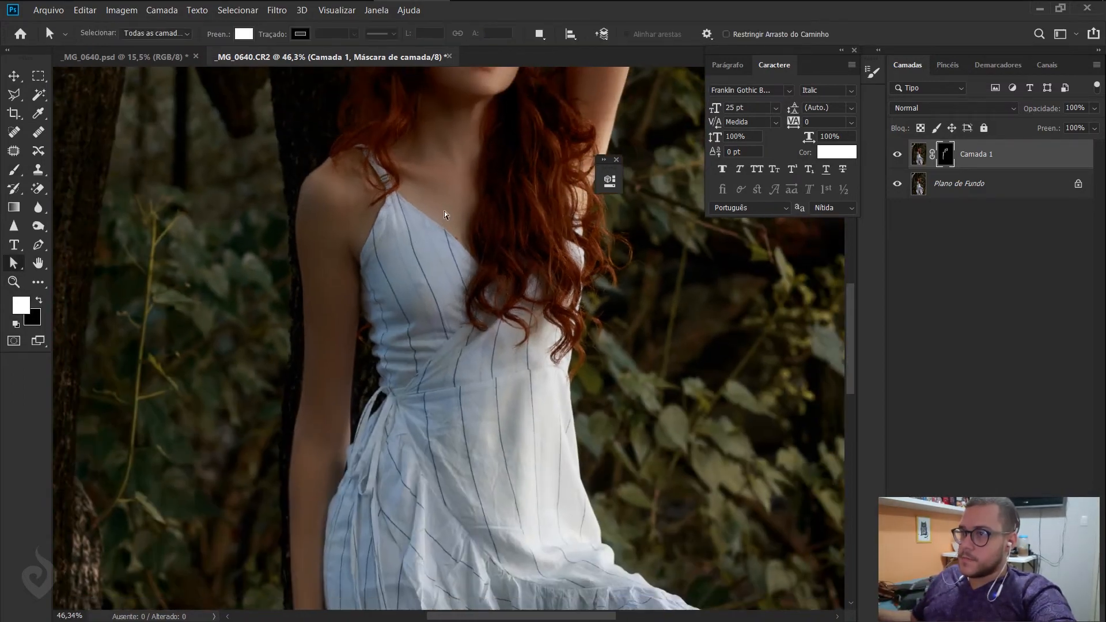
pyautogui.hotkey('ctrl', '0')
# - Smooth the bent leg beside the tree trunk, from below the hem downward, painting white on the mask at brush size 175
pyautogui.moveTo(489, 484); pyautogui.dragTo(619, 460)
pyautogui.moveTo(631, 448)
pyautogui.mouseDown()
pyautogui.moveTo(429, 269)
pyautogui.moveTo(416, 229)
pyautogui.moveTo(465, 222)
pyautogui.mouseUp()
pyautogui.press('b')
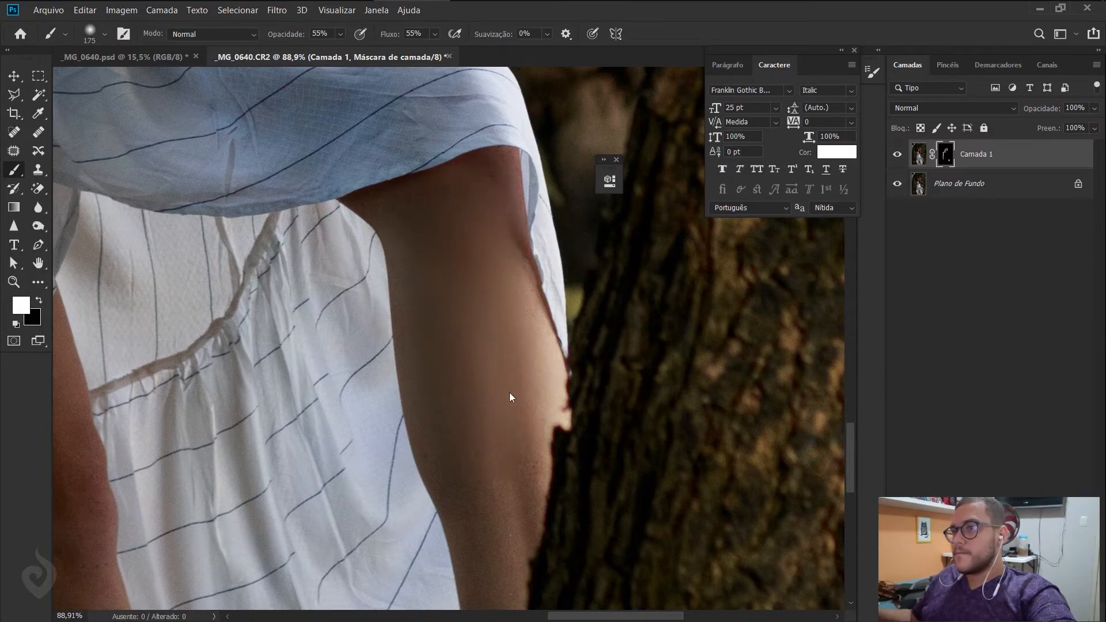
pyautogui.scroll(-5, 523, 462)
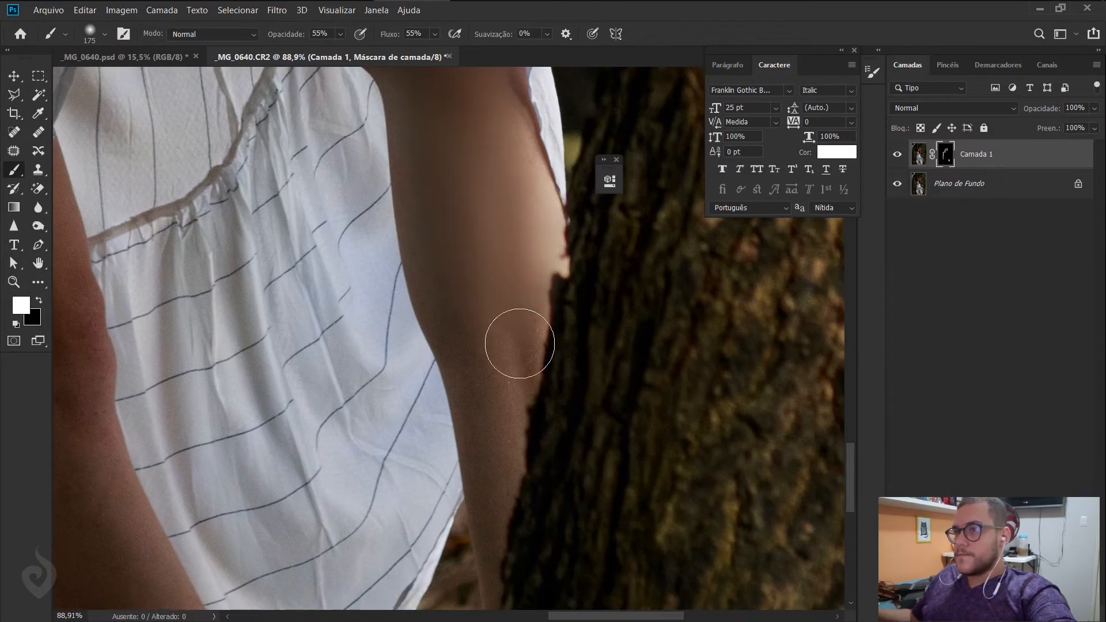
pyautogui.scroll(-3, 506, 456)
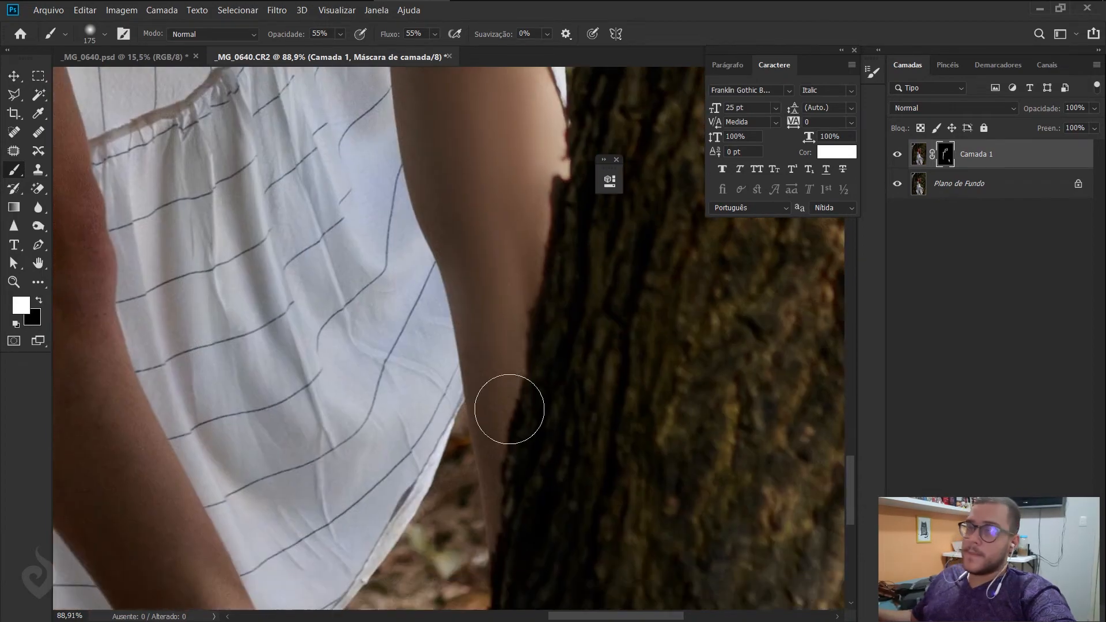
pyautogui.moveTo(495, 421); pyautogui.dragTo(536, 334)
pyautogui.moveTo(496, 375); pyautogui.dragTo(456, 423)
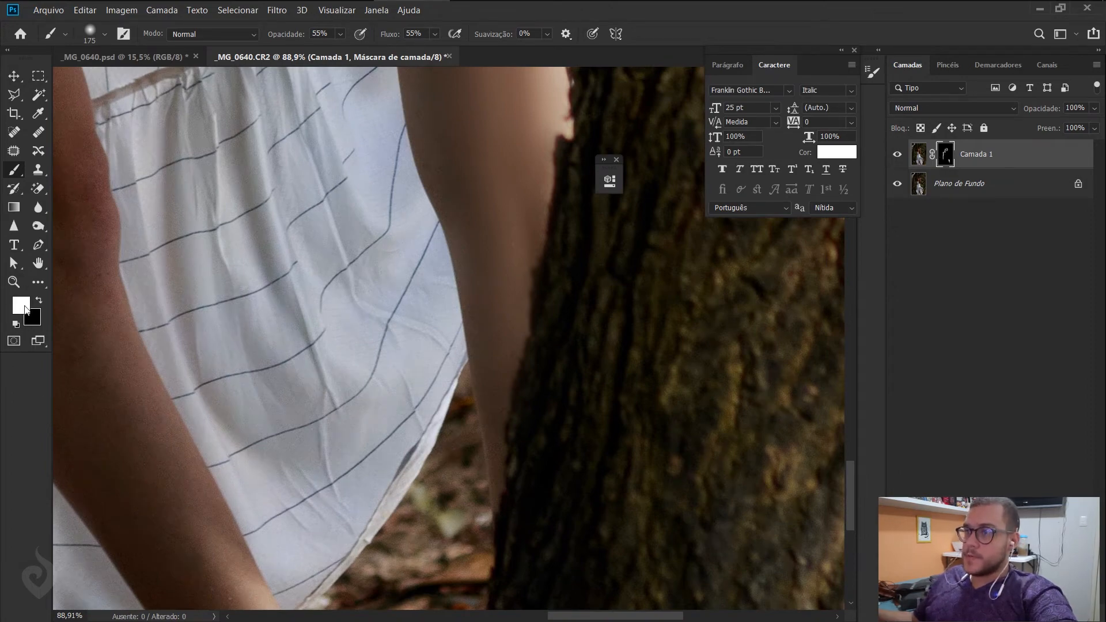
# - Smooth the standing leg from the shin up to the knee and thigh by painting white on the mask
pyautogui.hscroll(-3, 365, 329)
pyautogui.scroll(-4, 320, 506)
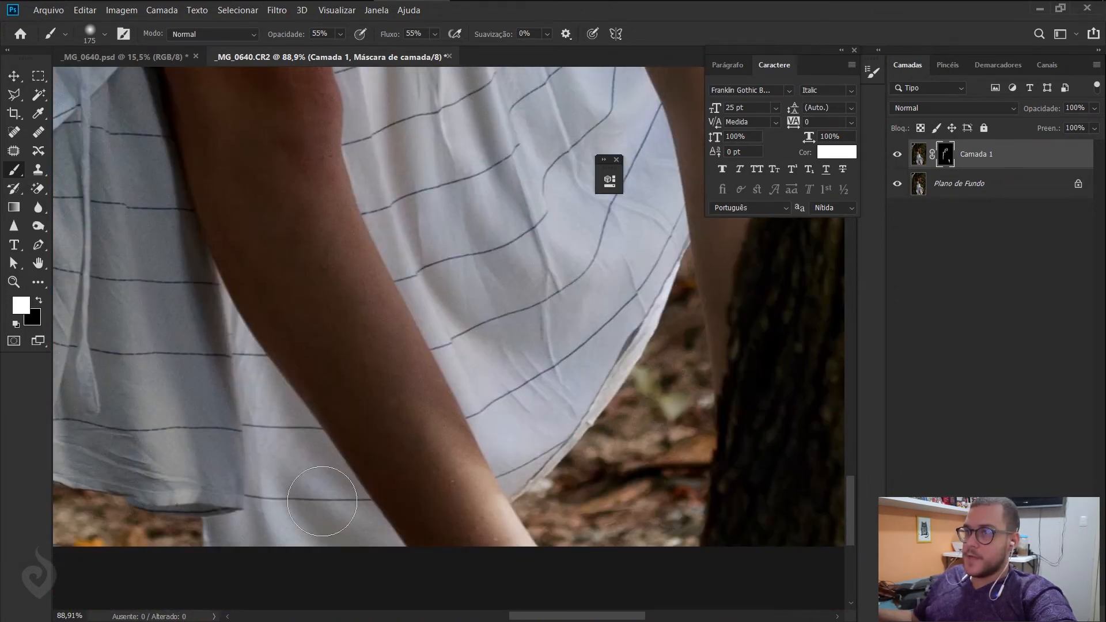
pyautogui.moveTo(321, 505); pyautogui.dragTo(340, 371)
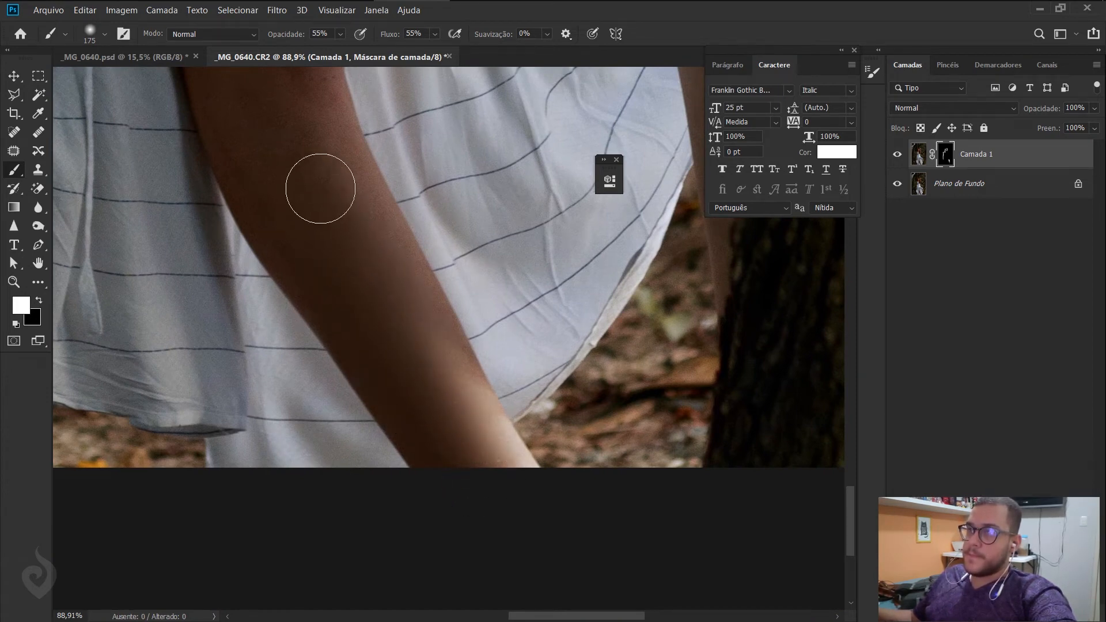
pyautogui.moveTo(323, 195); pyautogui.dragTo(361, 363)
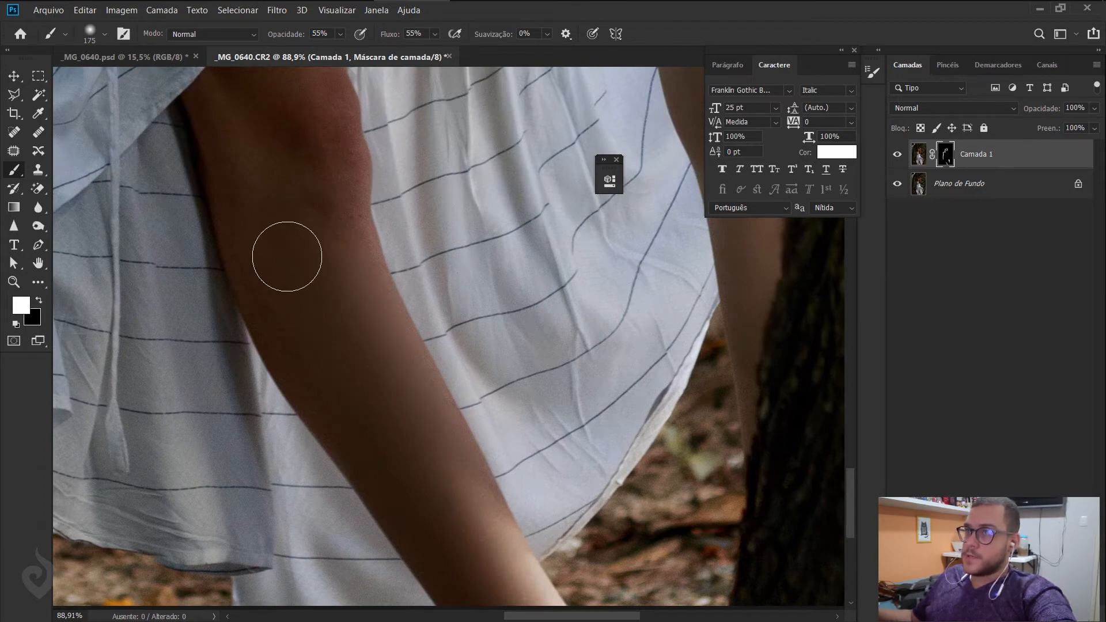
pyautogui.moveTo(252, 179); pyautogui.dragTo(267, 289)
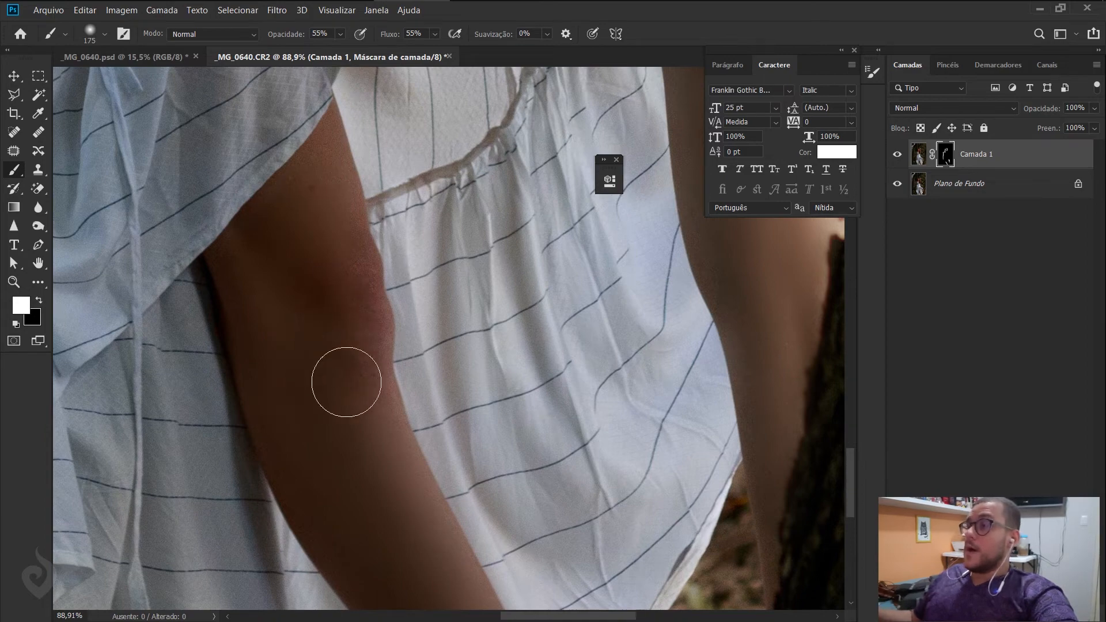
# - Target the blurred layer's image instead of its mask and set the layer opacity to 70%
pyautogui.press('a')
pyautogui.hotkey('ctrl', '0')
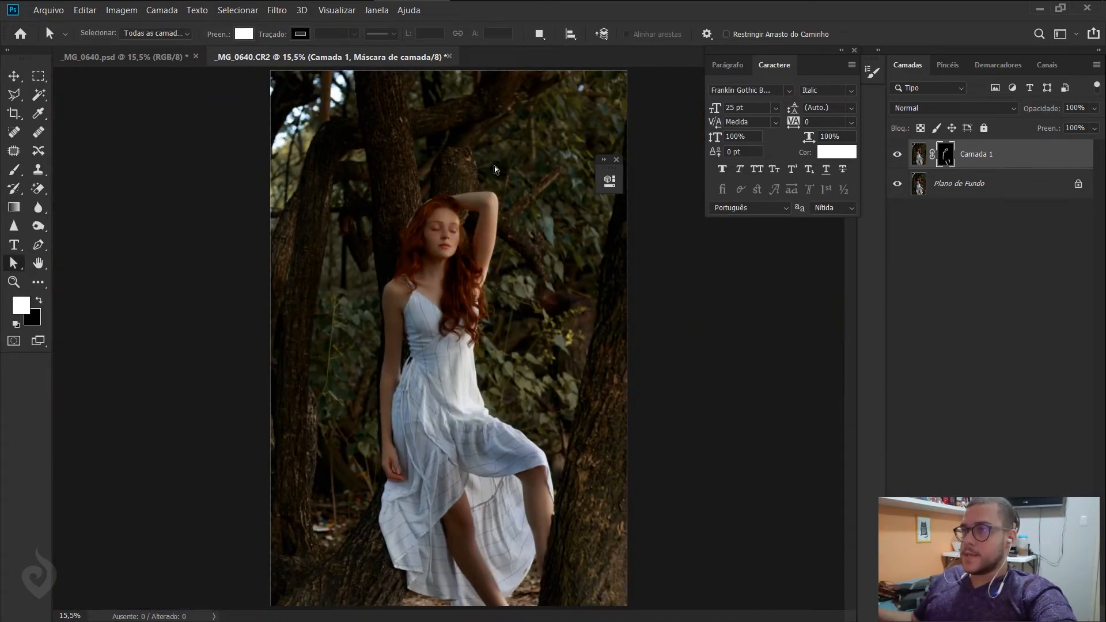
pyautogui.hotkey('ctrl', 'space')
pyautogui.moveTo(438, 241); pyautogui.dragTo(514, 211)
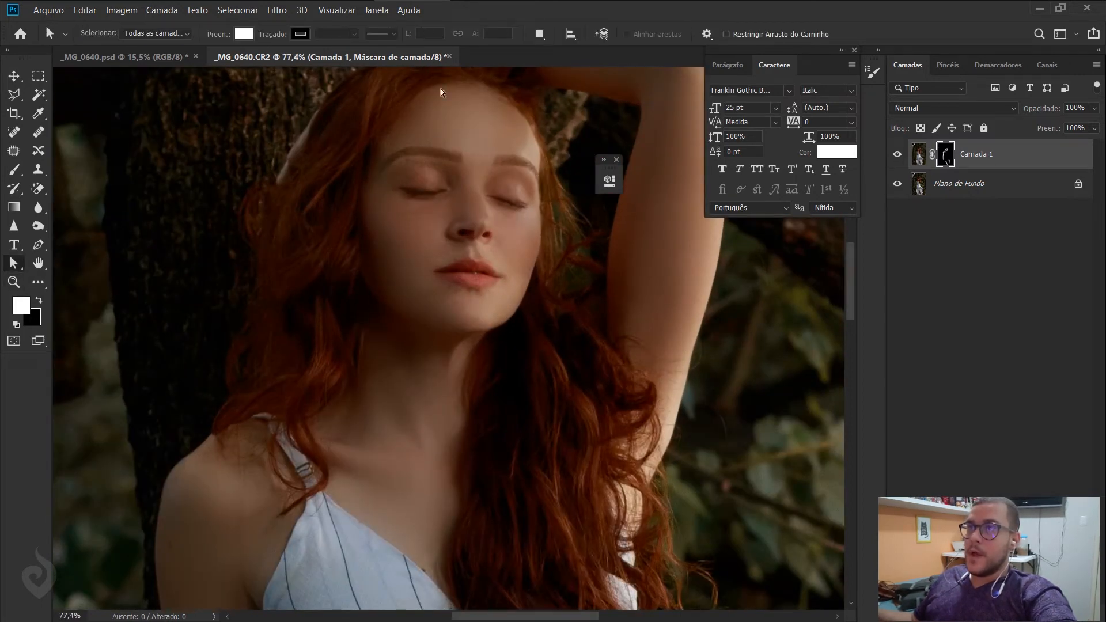
pyautogui.press('b')
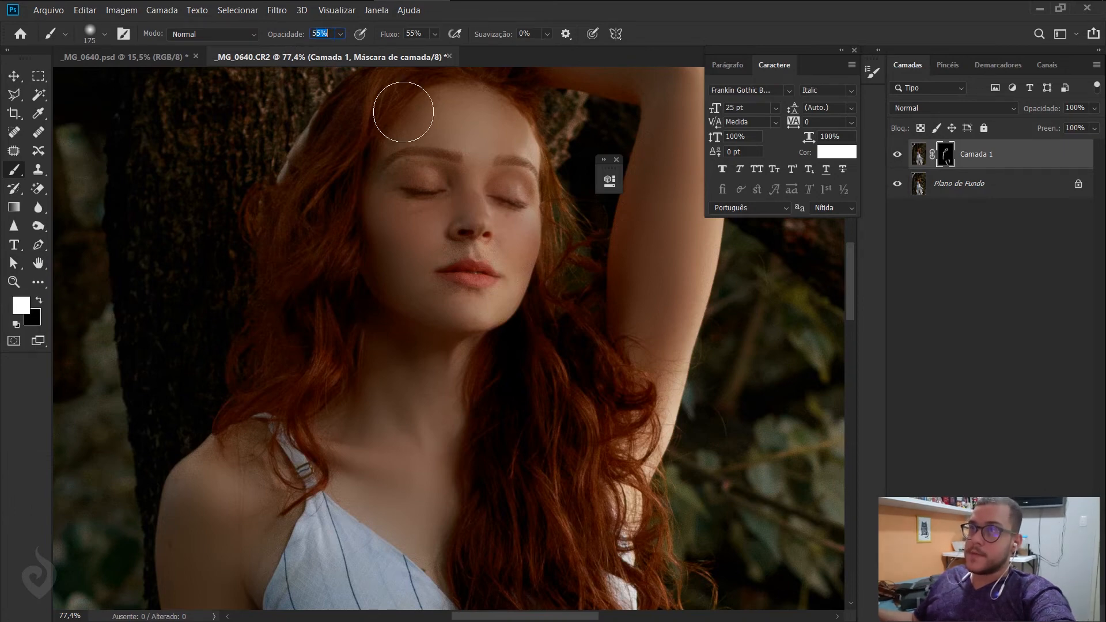
pyautogui.press('Return')
pyautogui.press('a')
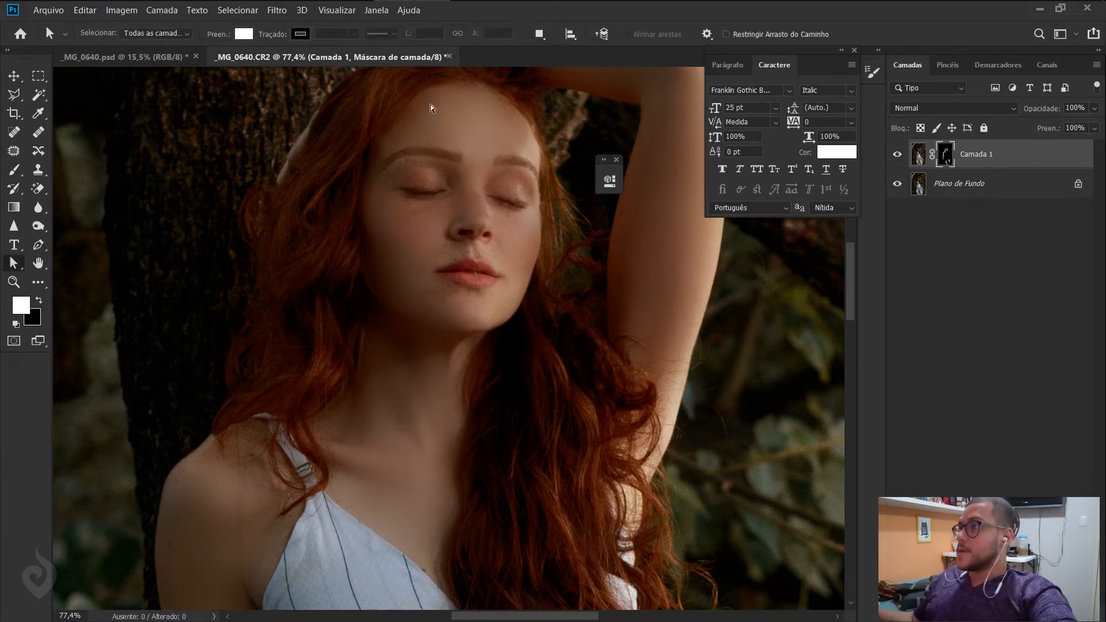
pyautogui.press('b')
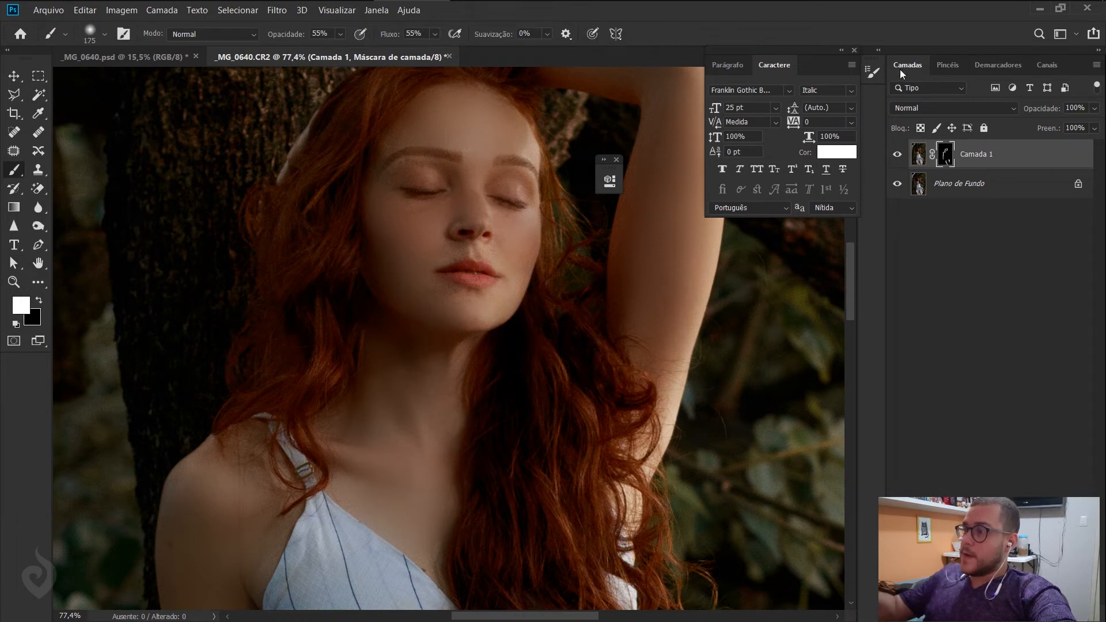
pyautogui.hotkey('ctrl', '2')
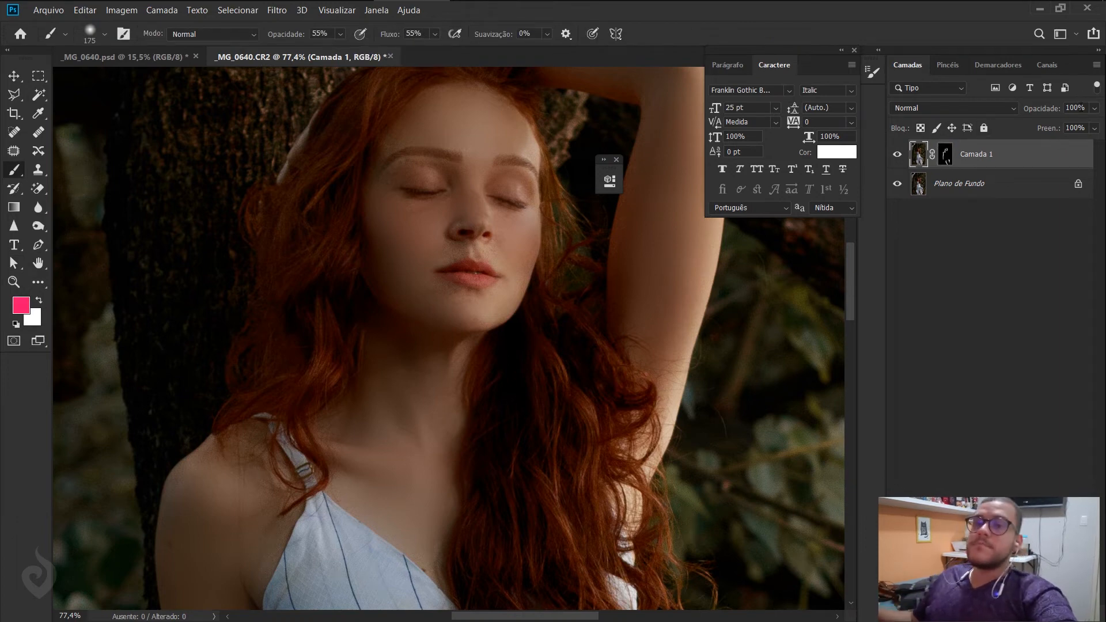
pyautogui.write('70')
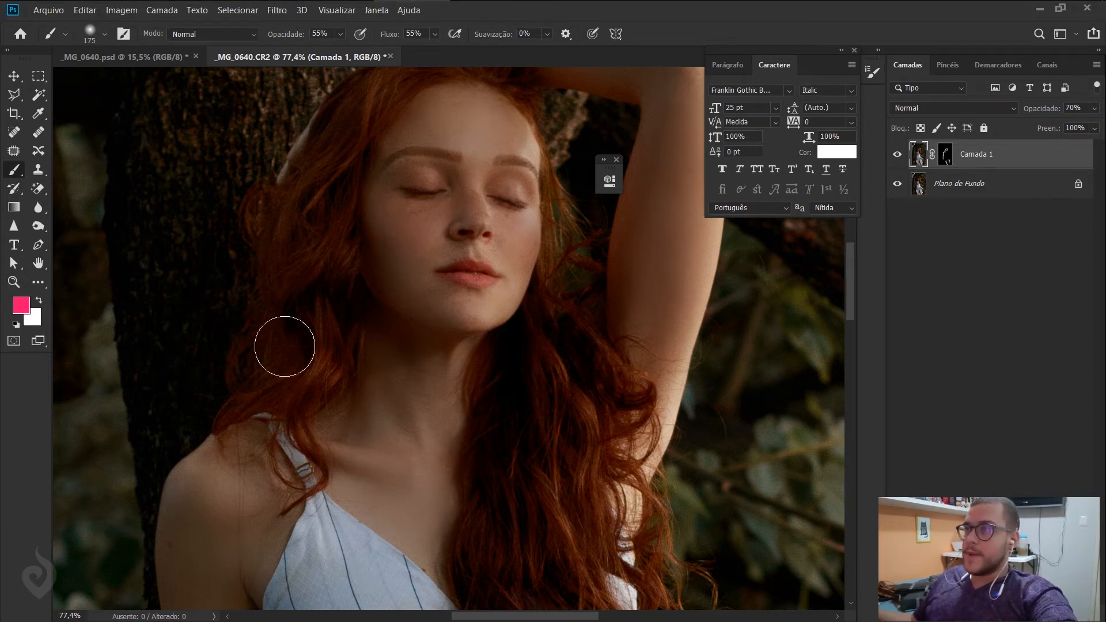
# - Inspect the skin texture of the face and raised arm up close, then the whole portrait
pyautogui.press('z')
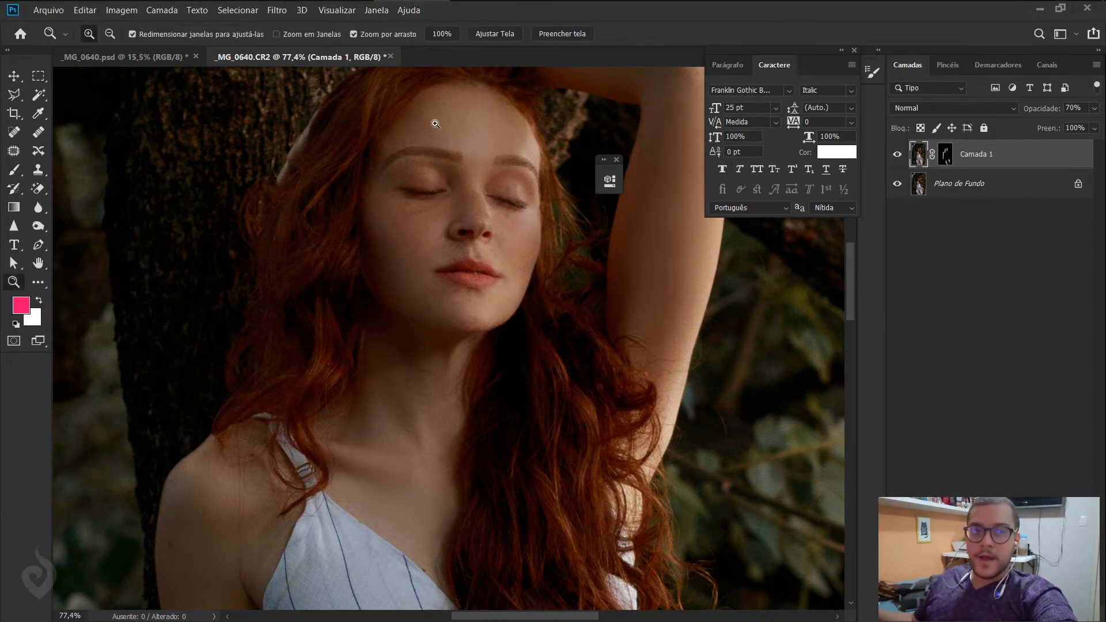
pyautogui.moveTo(432, 119)
pyautogui.mouseDown()
pyautogui.moveTo(461, 119)
pyautogui.moveTo(470, 262)
pyautogui.moveTo(484, 256)
pyautogui.mouseUp()
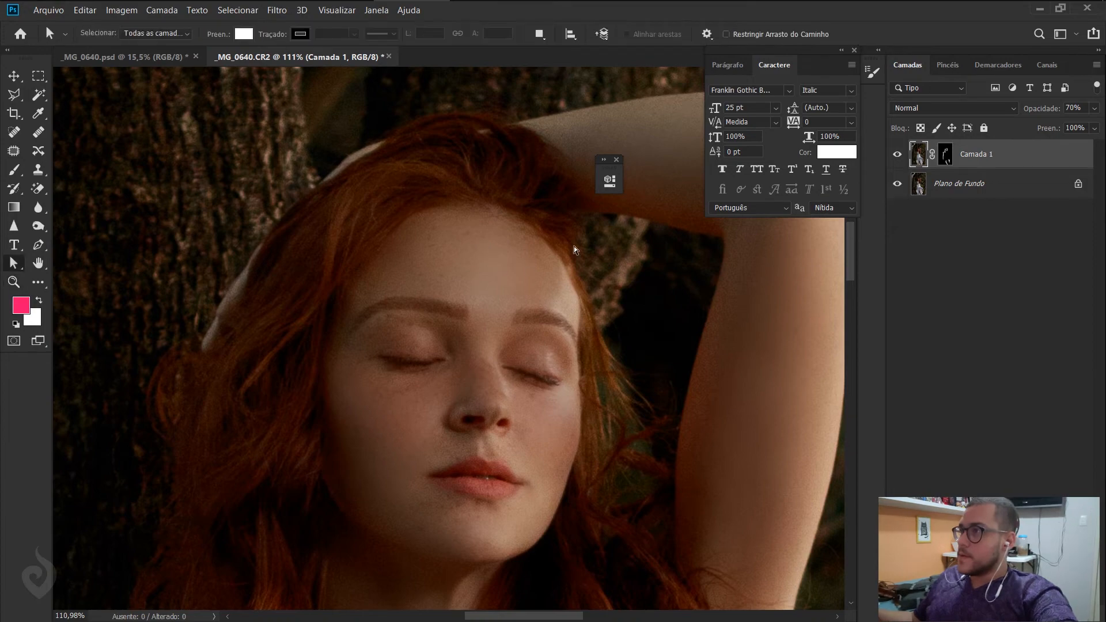
pyautogui.hotkey('ctrl', 'space')
pyautogui.moveTo(575, 250); pyautogui.dragTo(516, 289)
pyautogui.hotkey('ctrl', '0')
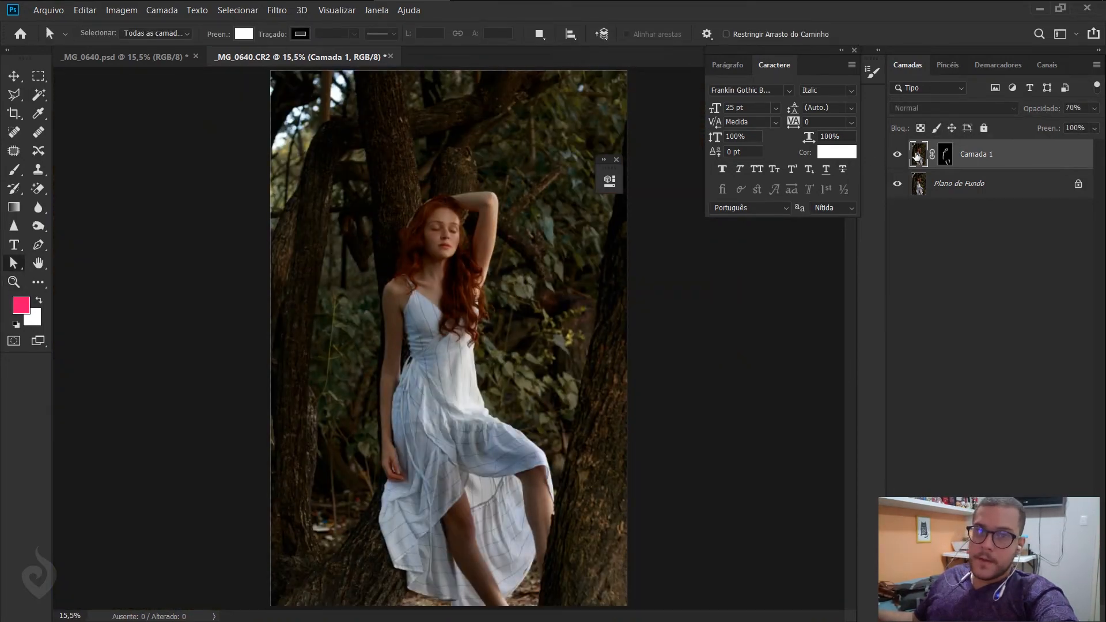
# - Duplicate the Plano de Fundo layer and place the copy above Camada 1
pyautogui.click(970, 182)
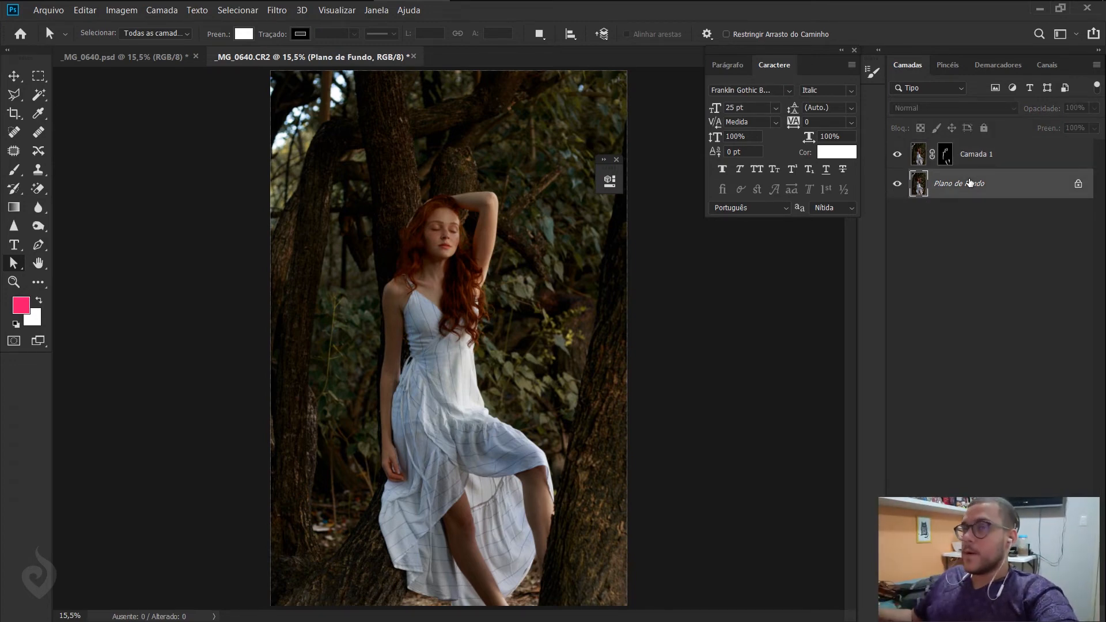
pyautogui.hotkey('ctrl', 'j')
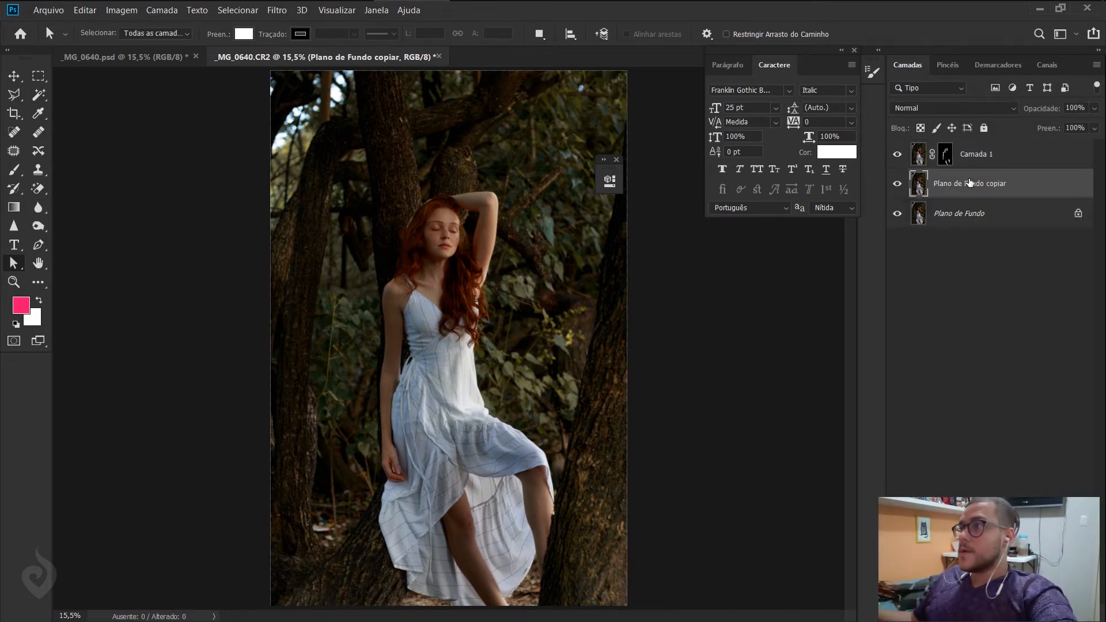
pyautogui.moveTo(971, 183); pyautogui.dragTo(936, 131)
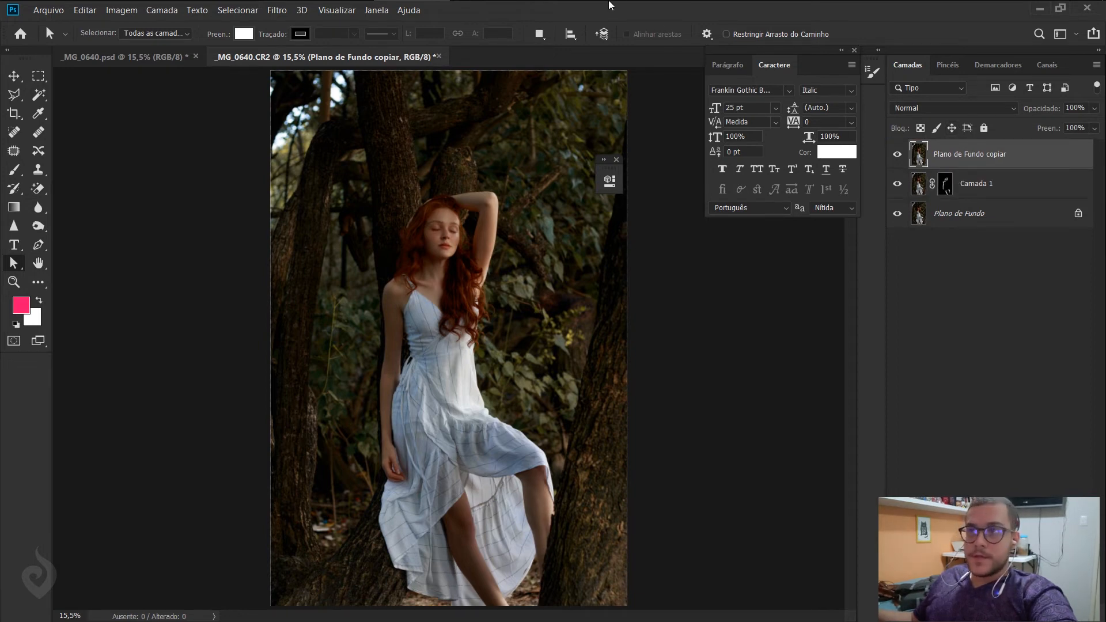
# - Apply the Alta Frequência filter to the background copy with a 7,0 pixel radius, previewing the face and trying 22 first
pyautogui.click(278, 13)
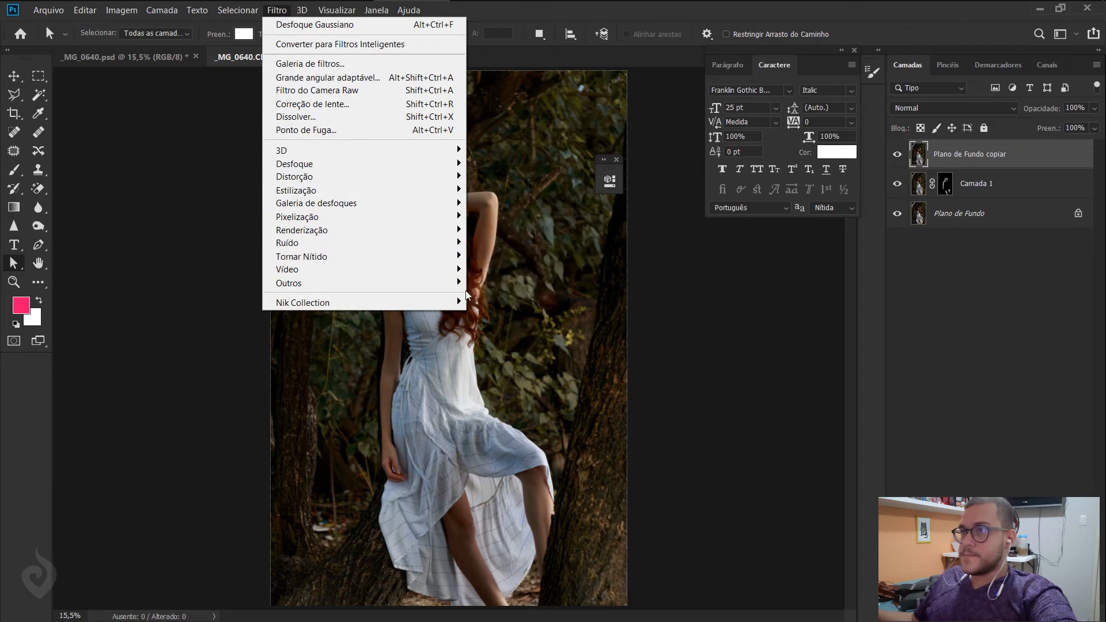
pyautogui.click(492, 287)
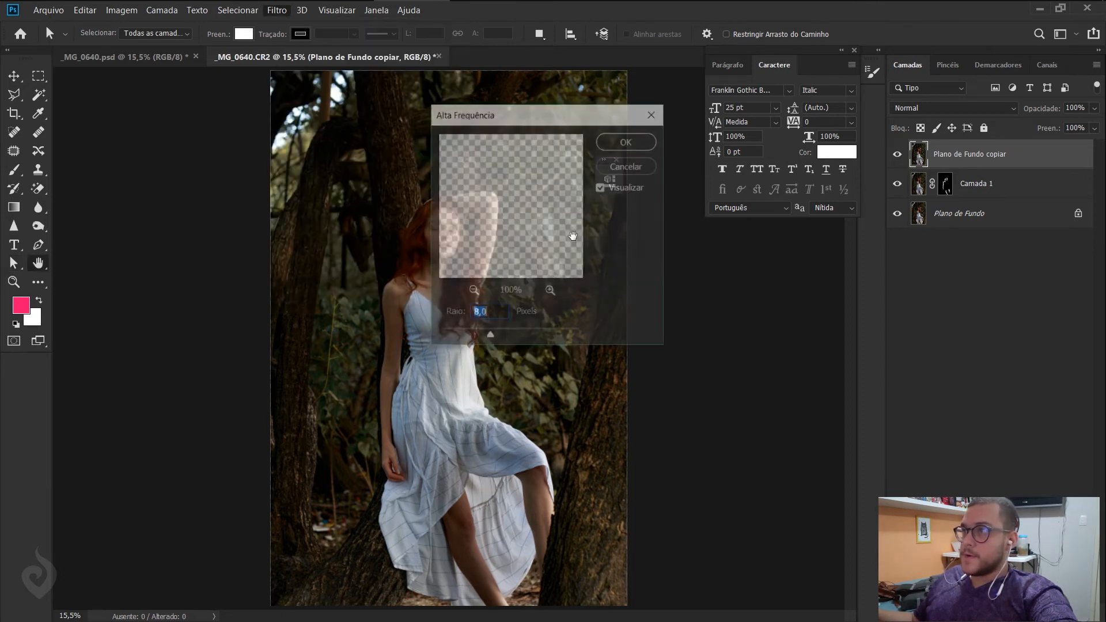
pyautogui.moveTo(505, 117); pyautogui.dragTo(759, 121)
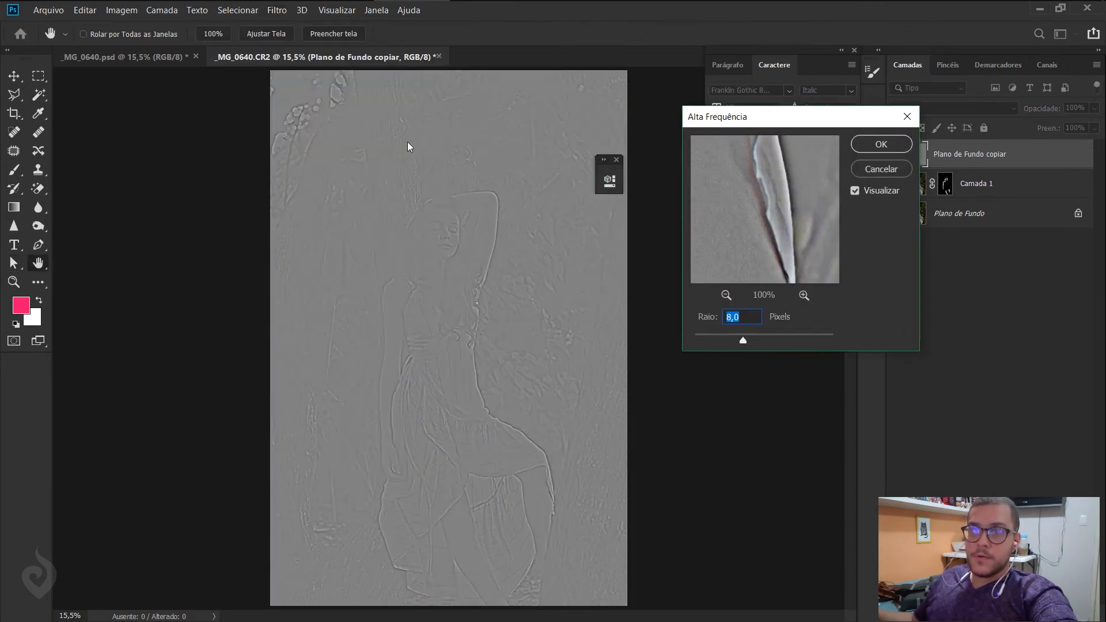
pyautogui.click(442, 237)
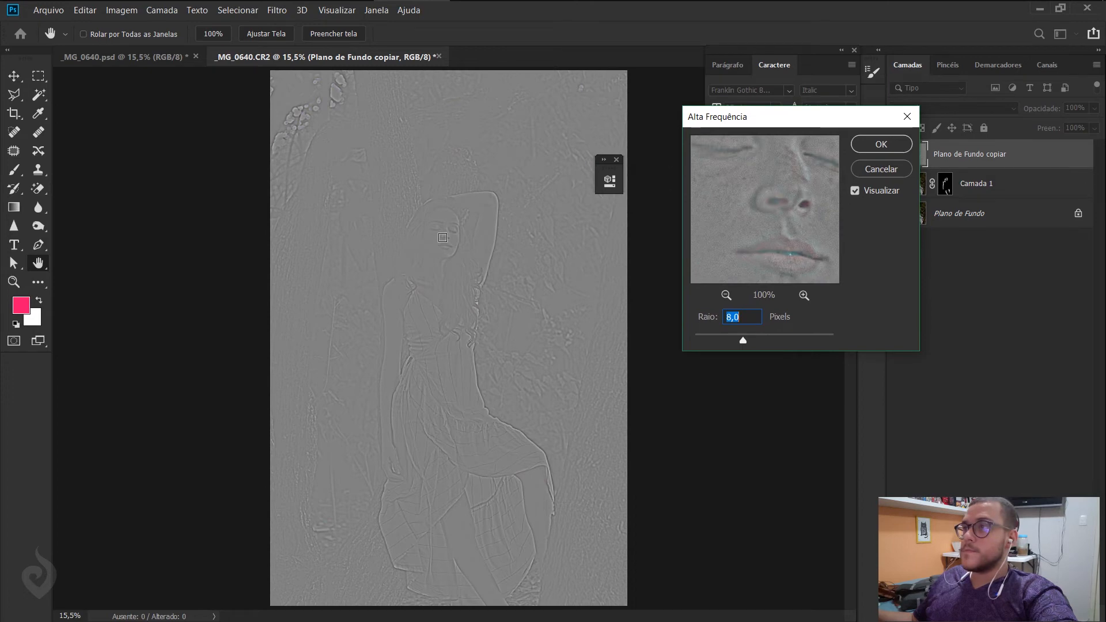
pyautogui.click(429, 206)
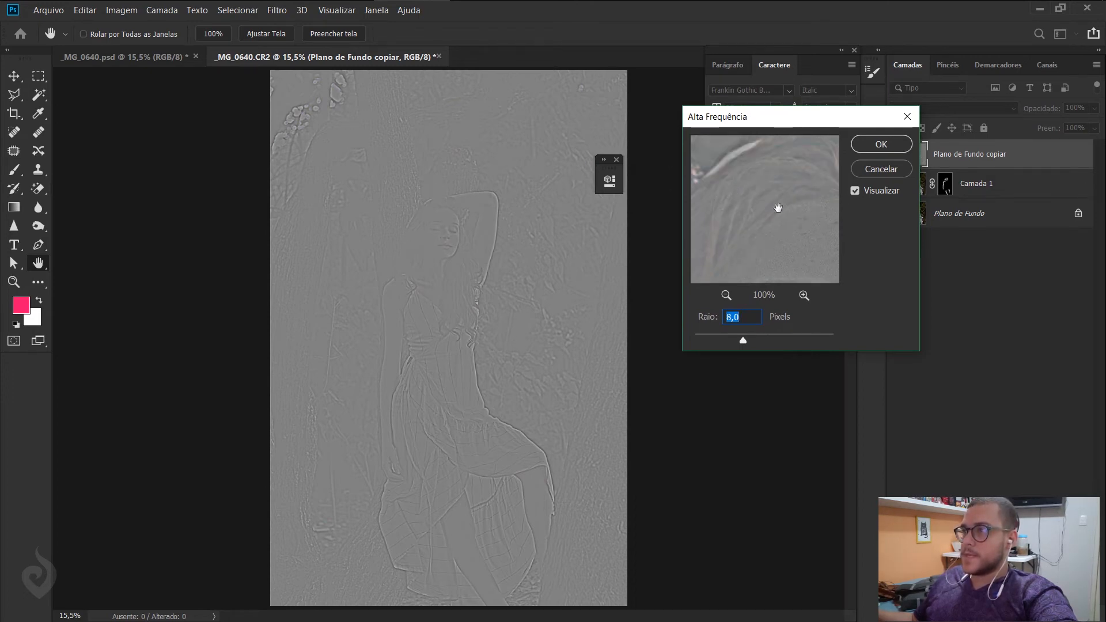
pyautogui.moveTo(788, 225); pyautogui.dragTo(761, 193)
pyautogui.moveTo(778, 248)
pyautogui.mouseDown()
pyautogui.moveTo(760, 205)
pyautogui.moveTo(777, 219)
pyautogui.moveTo(766, 235)
pyautogui.mouseUp()
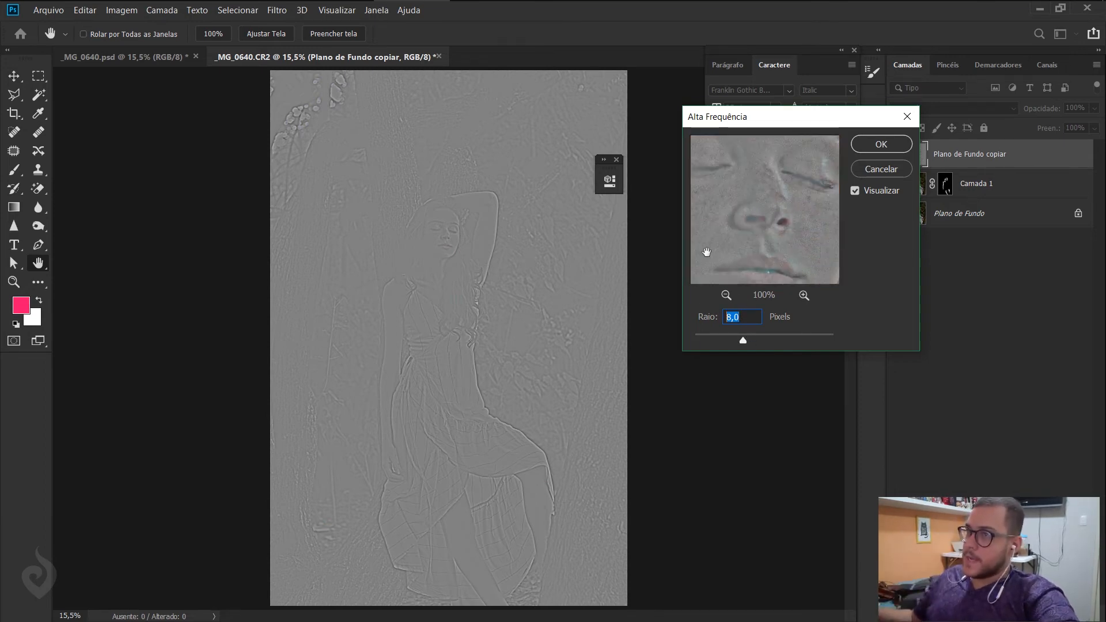
pyautogui.write('22')
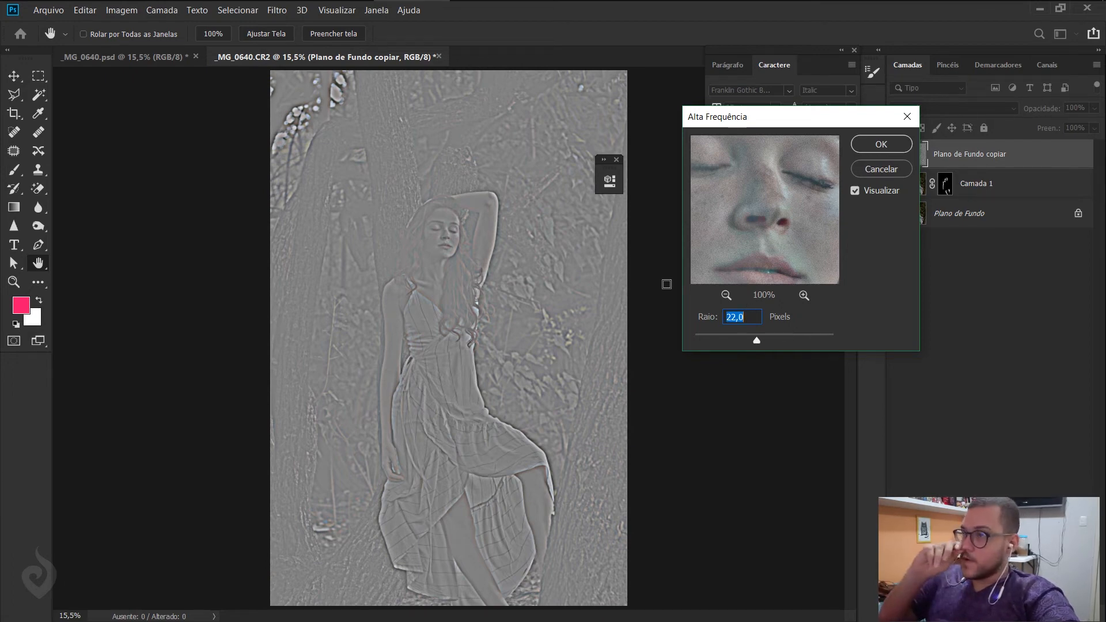
pyautogui.write('7,0')
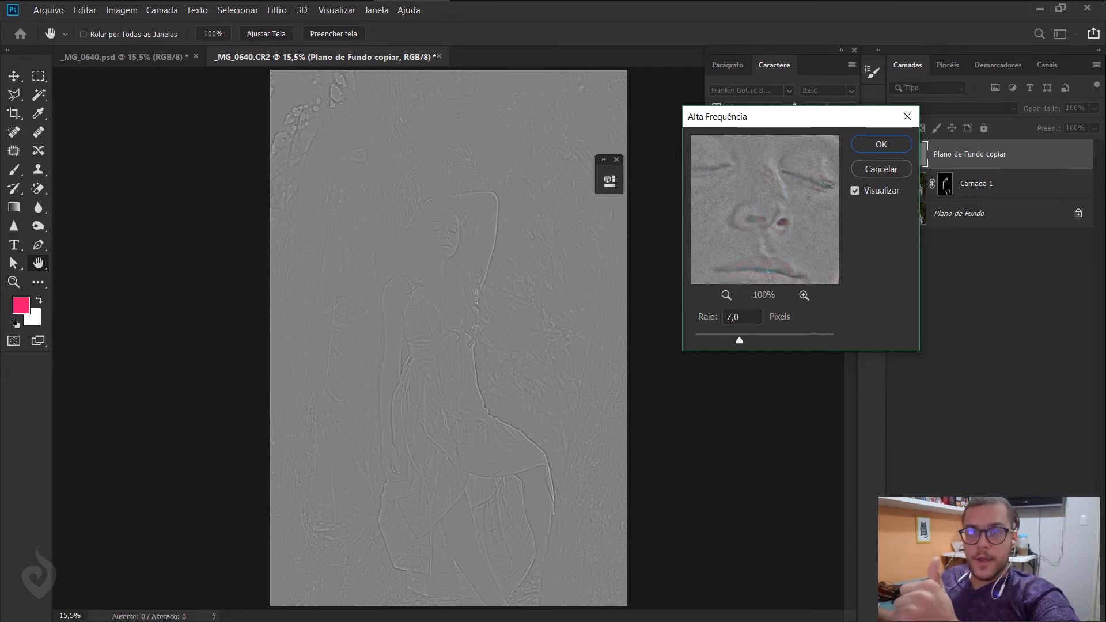
pyautogui.click(871, 144)
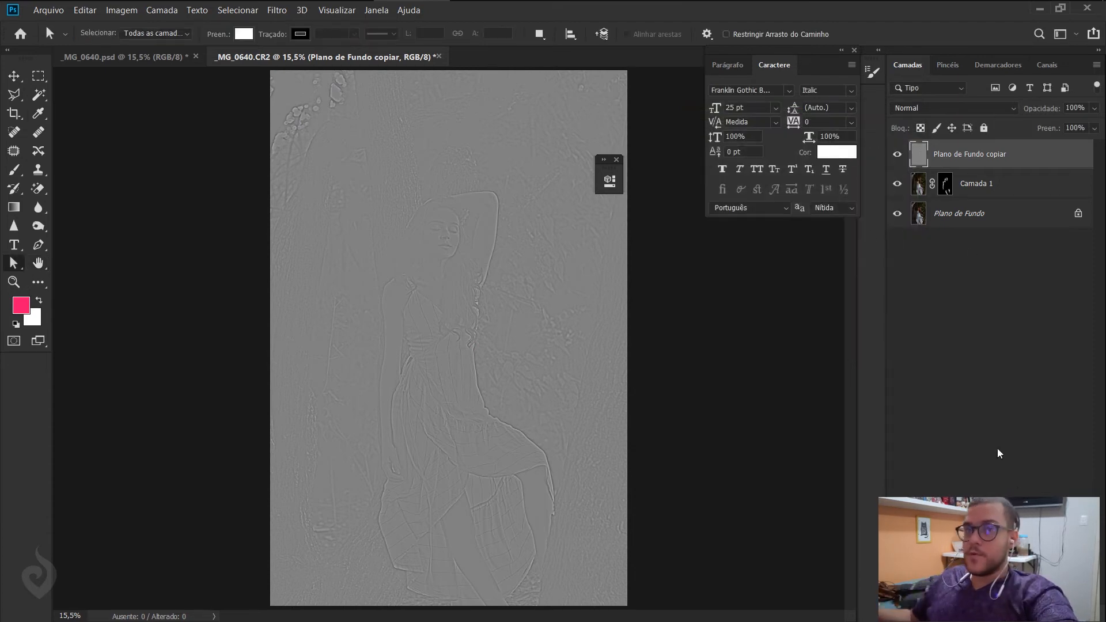
# - Add a black mask to the high-pass copy and paint it white over the face with a soft 500 px brush
pyautogui.click(972, 614)
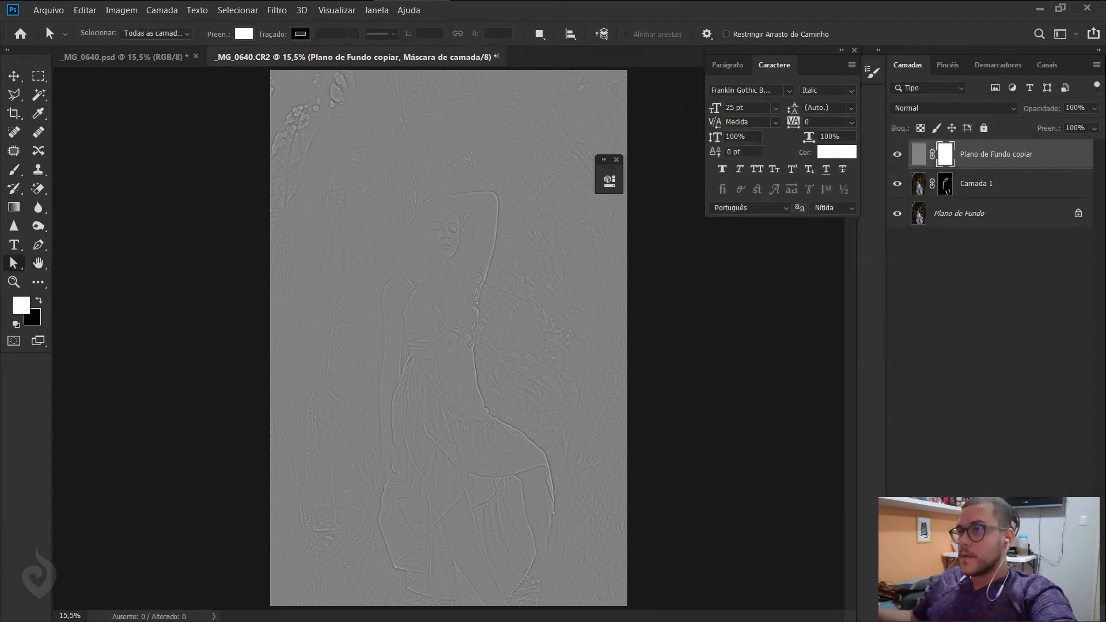
pyautogui.hotkey('ctrl', 'i')
pyautogui.press('z')
pyautogui.moveTo(426, 203)
pyautogui.mouseDown()
pyautogui.moveTo(455, 204)
pyautogui.moveTo(508, 293)
pyautogui.moveTo(411, 218)
pyautogui.moveTo(378, 308)
pyautogui.mouseUp()
pyautogui.press('b')
pyautogui.press(']')
pyautogui.press(']')
pyautogui.press(']')
pyautogui.press(']')
pyautogui.press(']')
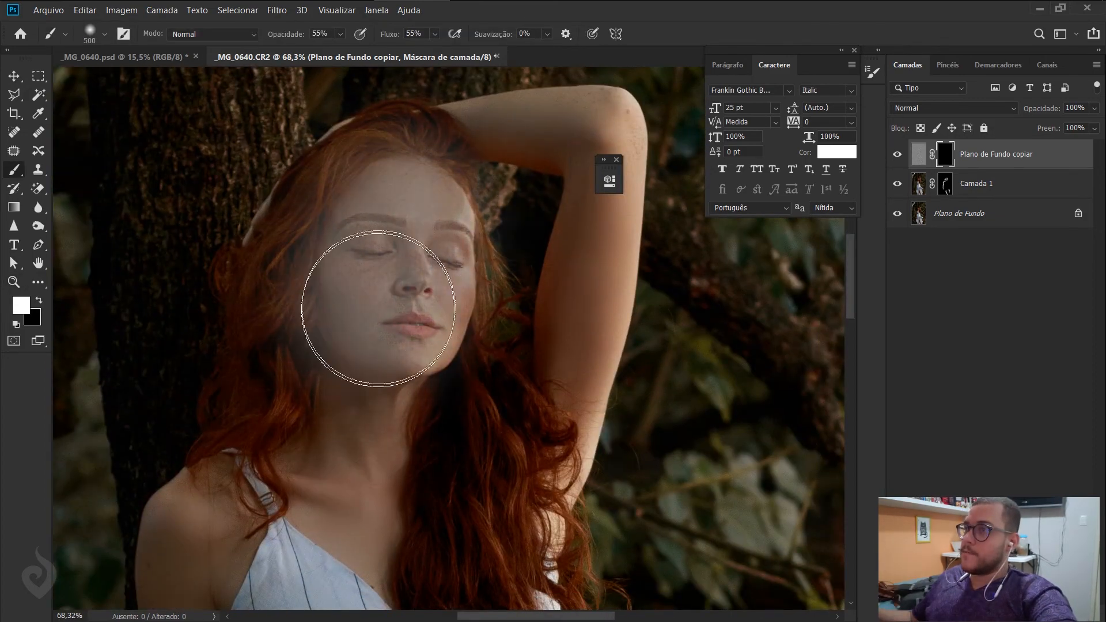
# - Set the high-pass layer's blend mode to Luz Indireta and paint its mask white over the face, raised arm, neck, chest and lowered arm
pyautogui.click(930, 109)
pyautogui.click(921, 303)
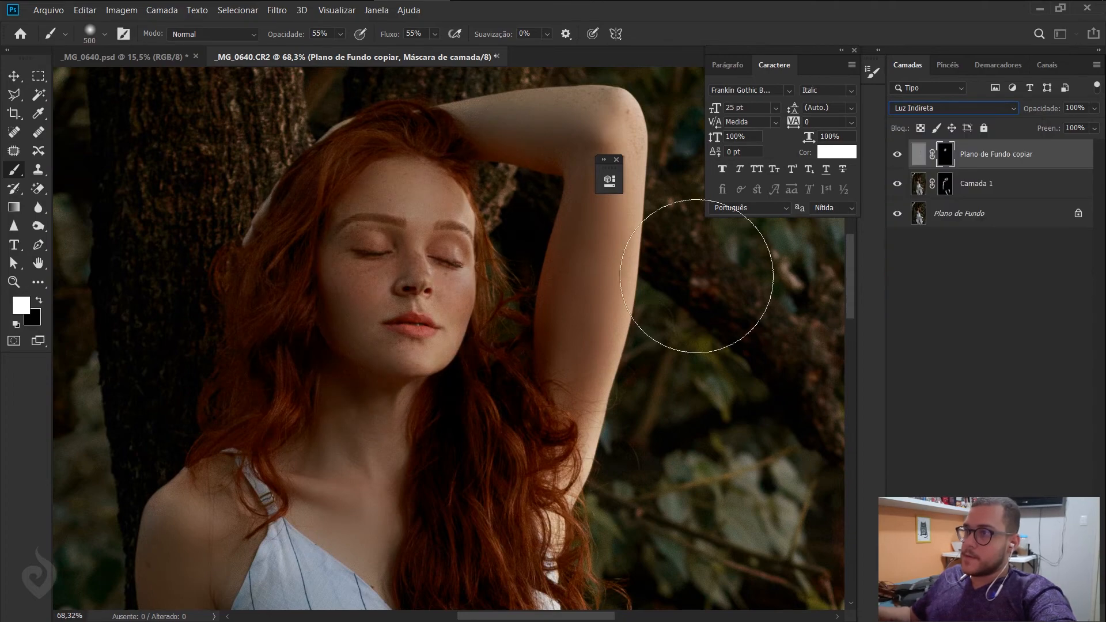
pyautogui.moveTo(318, 304)
pyautogui.mouseDown()
pyautogui.moveTo(267, 425)
pyautogui.moveTo(444, 305)
pyautogui.moveTo(551, 329)
pyautogui.moveTo(578, 272)
pyautogui.moveTo(522, 197)
pyautogui.moveTo(561, 163)
pyautogui.mouseUp()
pyautogui.scroll(-5, 454, 322)
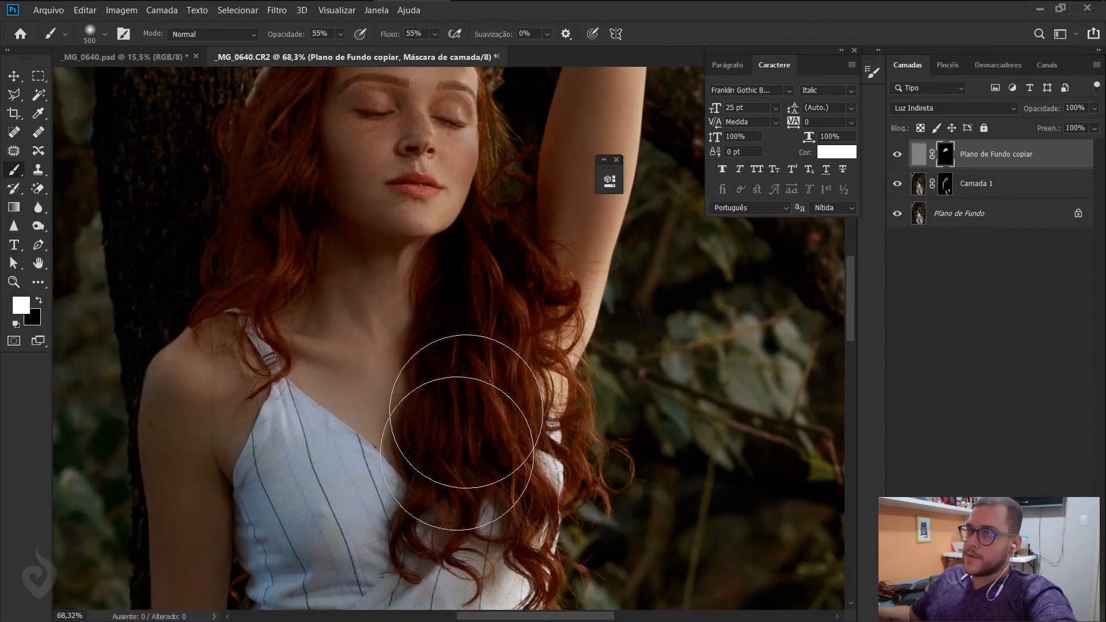
pyautogui.moveTo(422, 140)
pyautogui.mouseDown()
pyautogui.moveTo(245, 453)
pyautogui.moveTo(297, 315)
pyautogui.mouseUp()
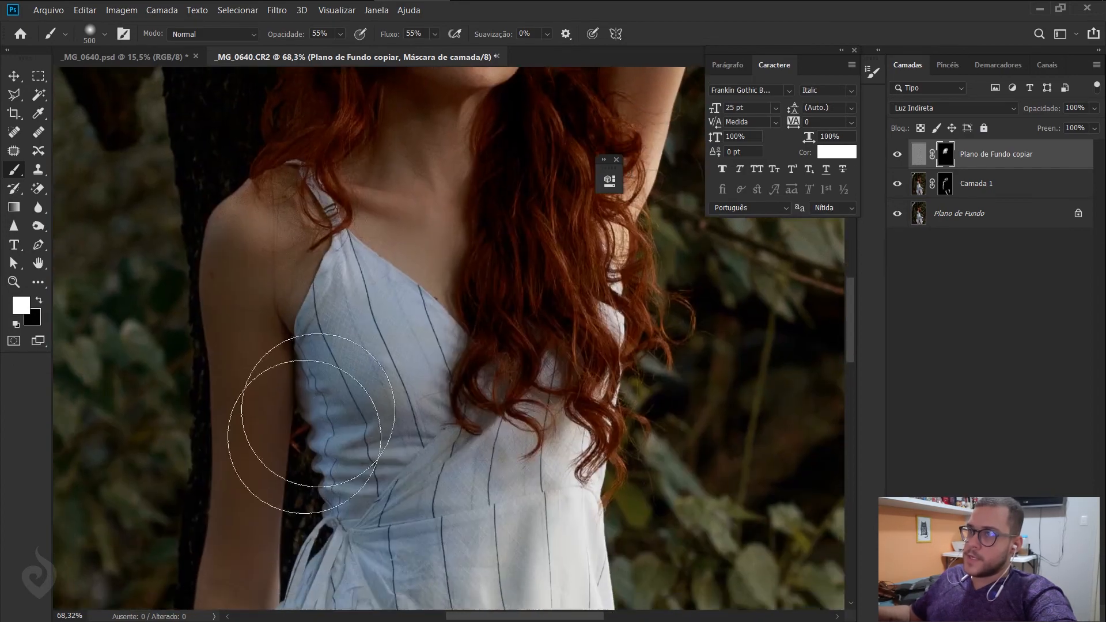
pyautogui.moveTo(314, 423); pyautogui.dragTo(354, 313)
pyautogui.moveTo(259, 419); pyautogui.dragTo(328, 182)
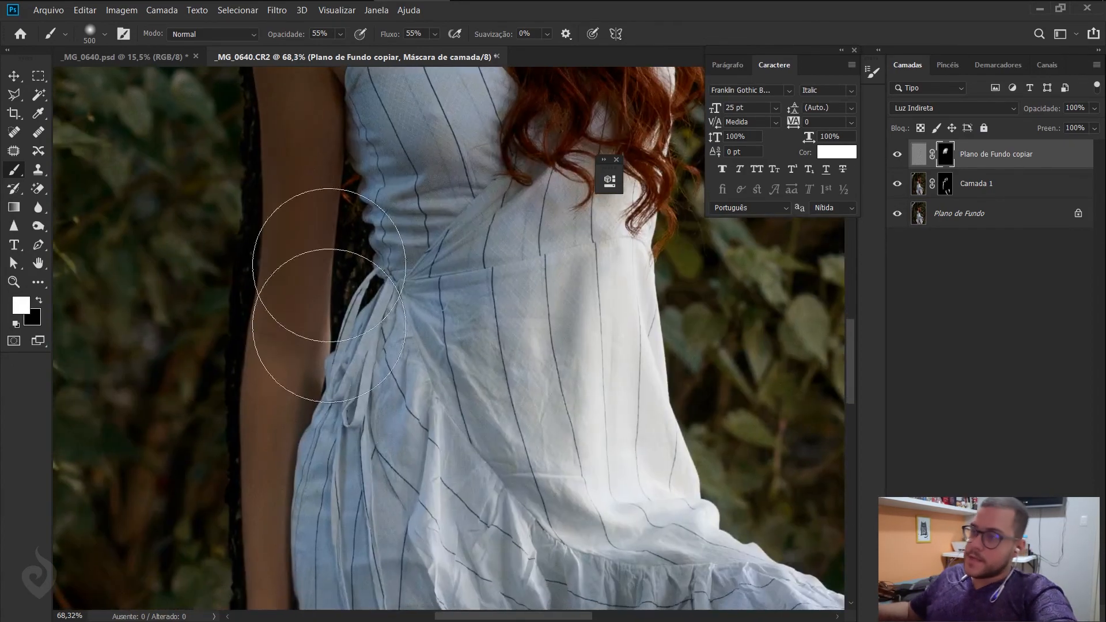
pyautogui.moveTo(308, 499); pyautogui.dragTo(301, 128)
pyautogui.moveTo(322, 202)
pyautogui.mouseDown()
pyautogui.moveTo(316, 230)
pyautogui.moveTo(380, 338)
pyautogui.mouseUp()
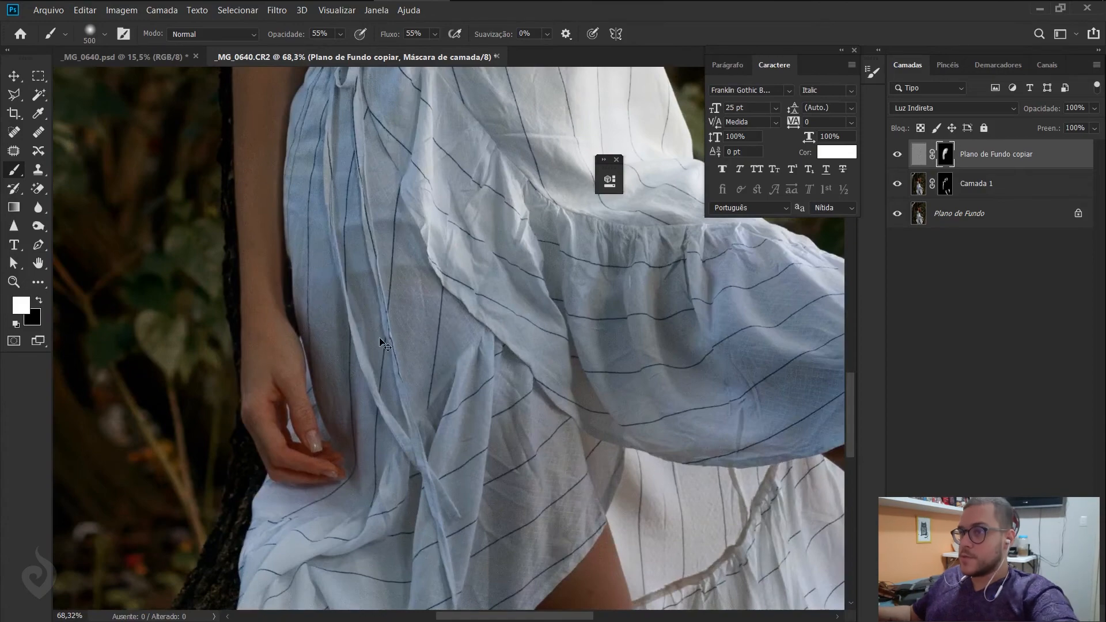
# - Reveal the high-pass texture across the dress and legs by painting the mask white with a soft 1100 px brush
pyautogui.hotkey('ctrl', '0')
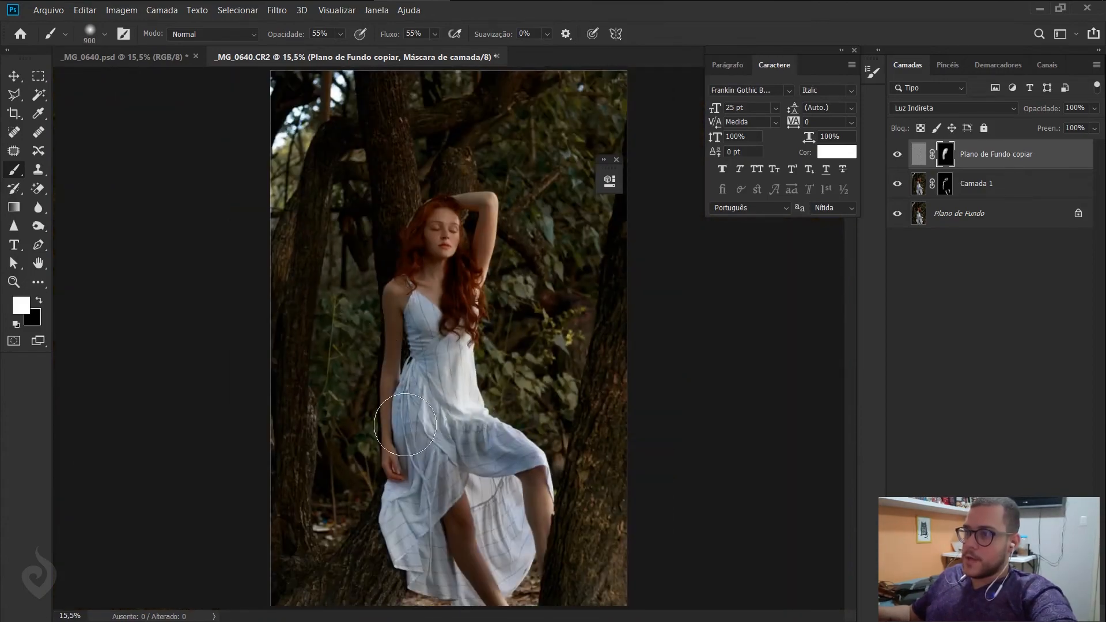
pyautogui.press(']')
pyautogui.press(']')
pyautogui.press(']')
pyautogui.press(']')
pyautogui.press(']')
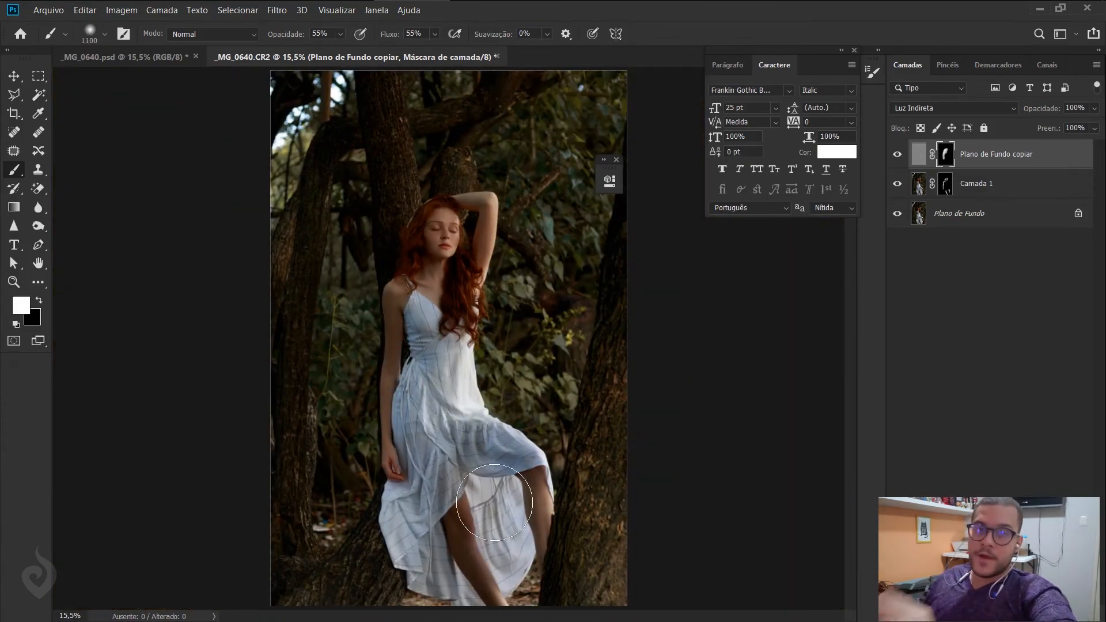
pyautogui.moveTo(426, 566); pyautogui.dragTo(407, 422)
pyautogui.press('a')
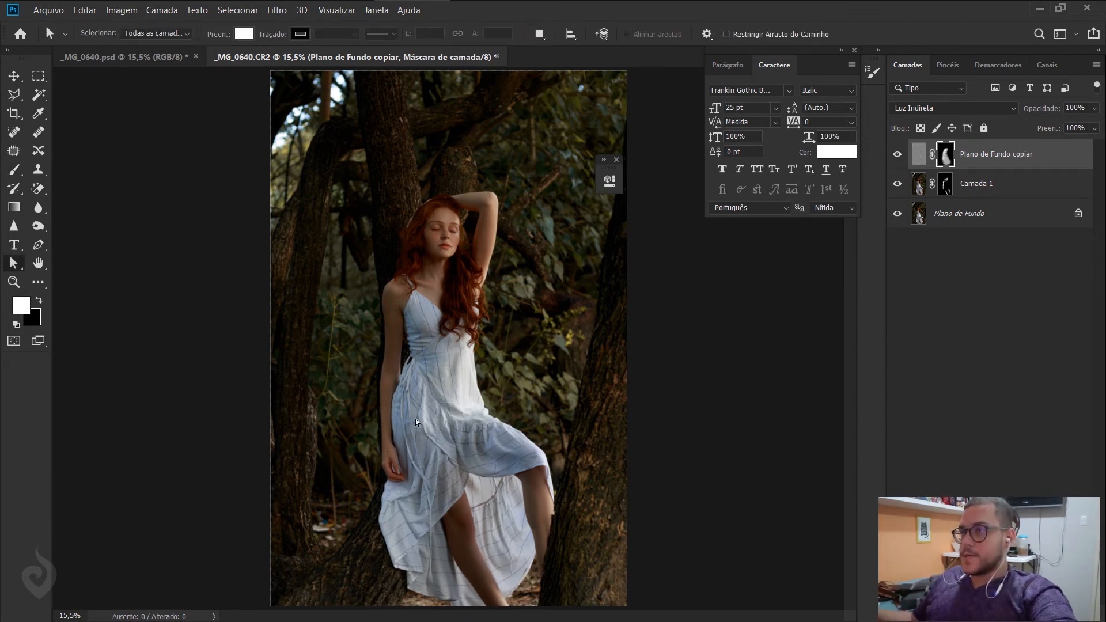
# - Check the face texture up close, target the high-pass layer's image instead of its mask and set the layer opacity to 70%
pyautogui.press('z')
pyautogui.moveTo(425, 245); pyautogui.dragTo(570, 191)
pyautogui.moveTo(493, 250); pyautogui.dragTo(403, 351)
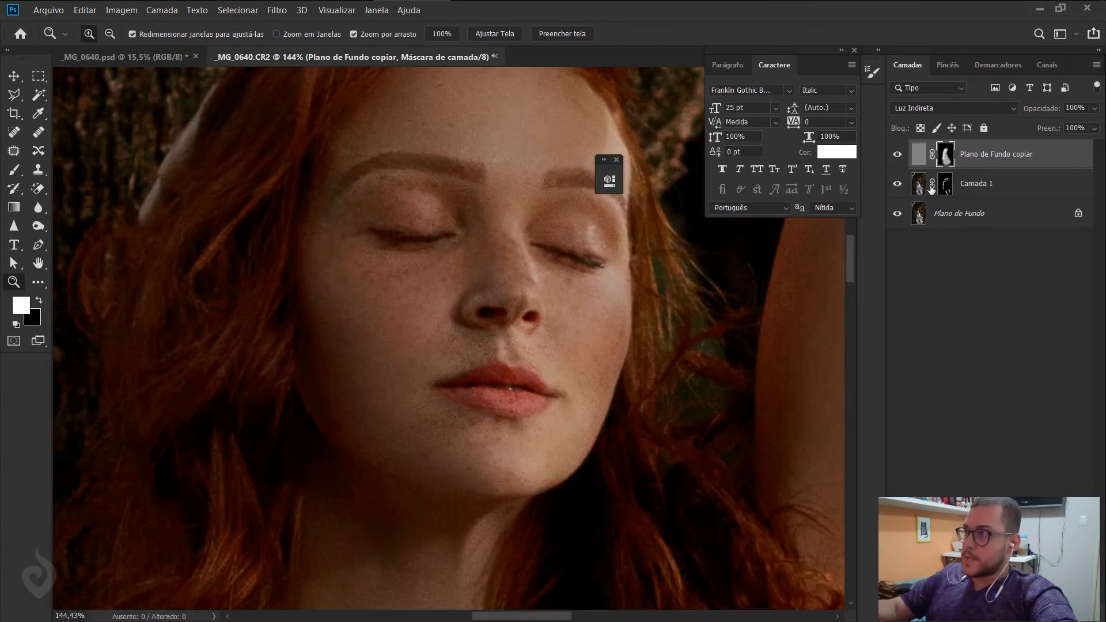
pyautogui.click(1053, 156)
pyautogui.press('a')
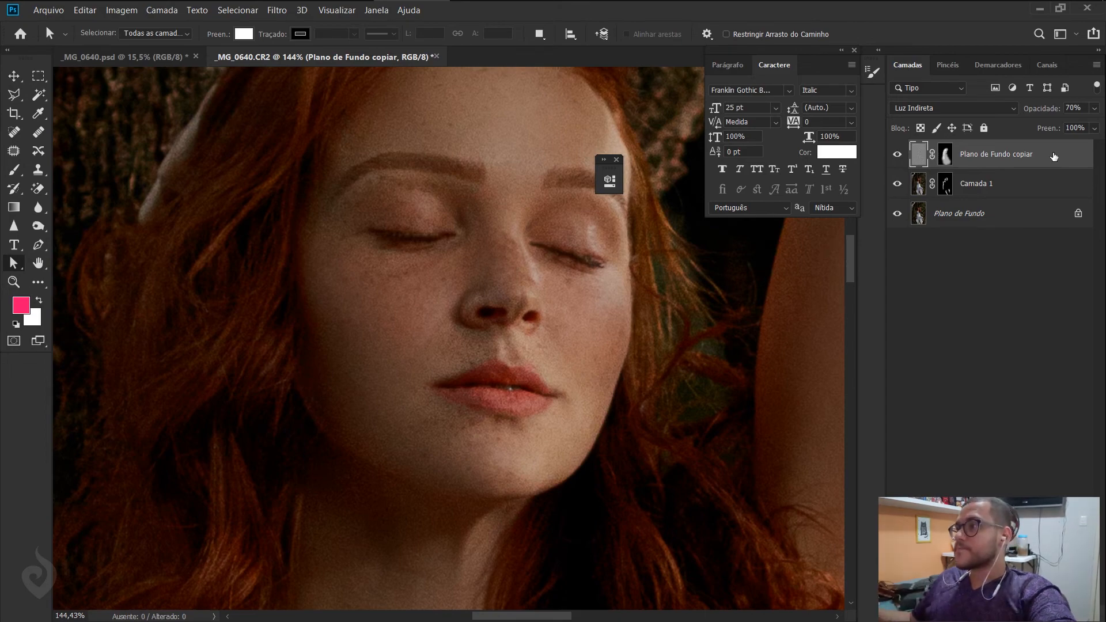
pyautogui.hotkey('ctrl', '0')
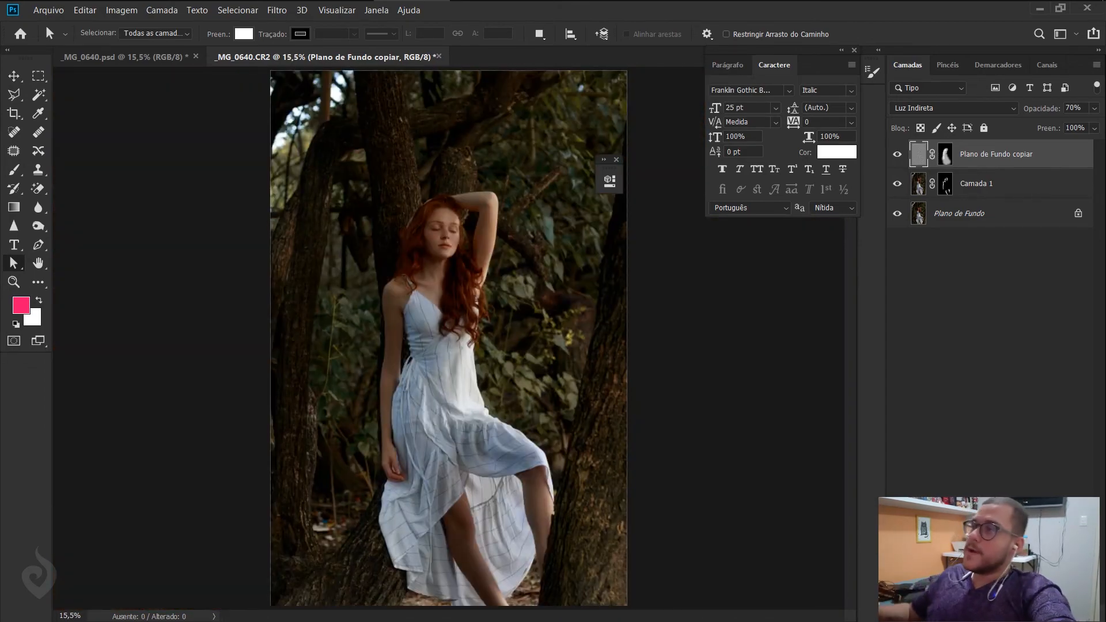
# - Duplicate all three layers and merge the copies into a single layer at the top of the stack
pyautogui.keyDown('shift'); pyautogui.click(1031, 225); pyautogui.keyUp('shift')
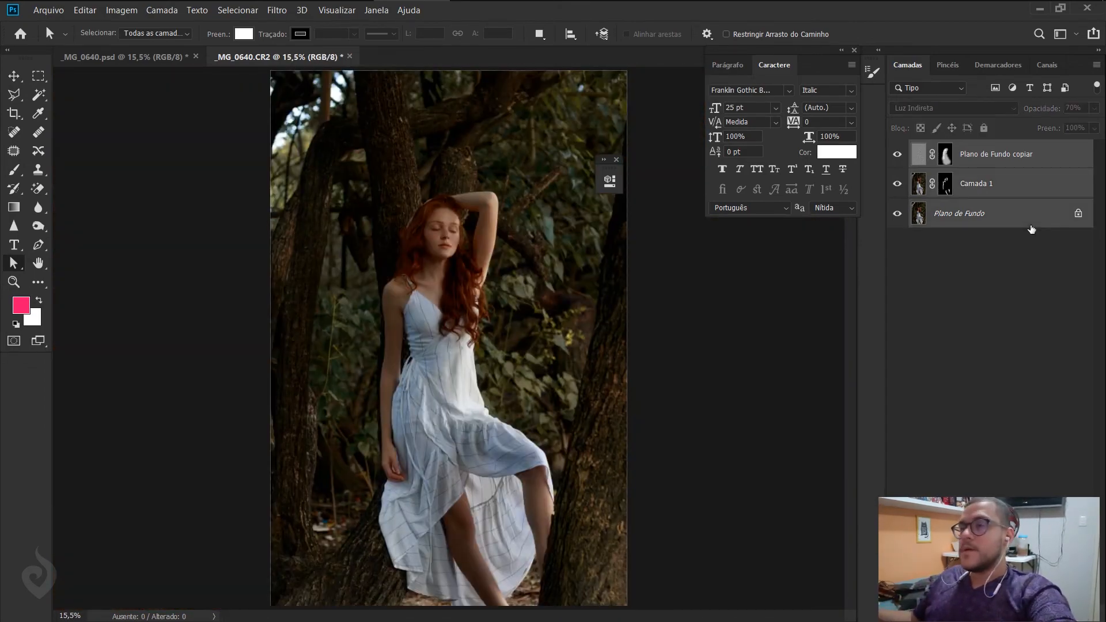
pyautogui.hotkey('ctrl', 'j')
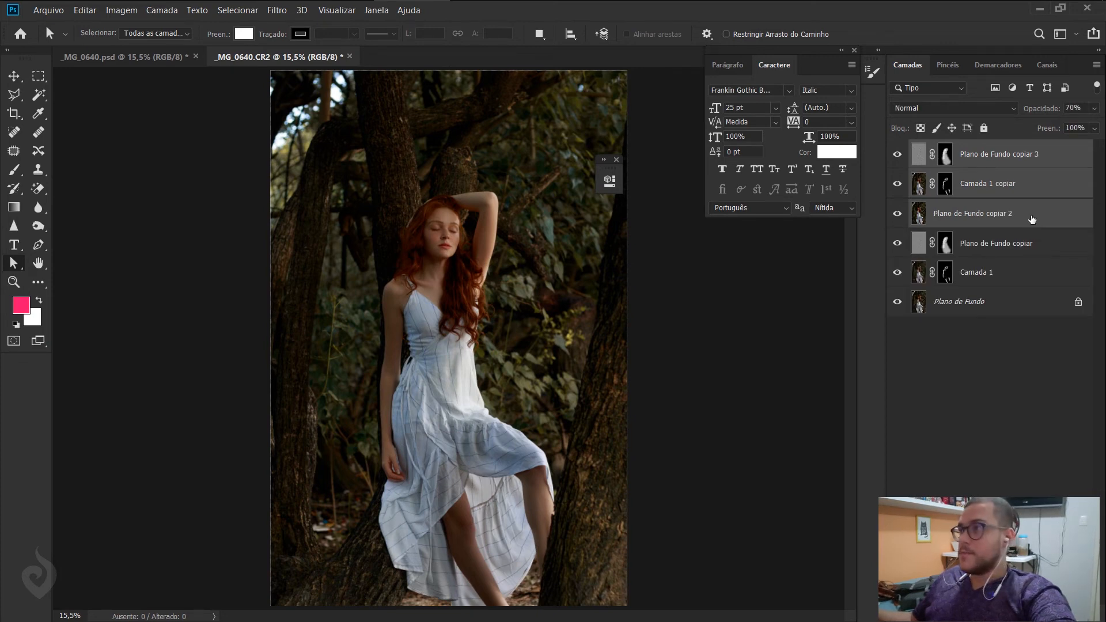
pyautogui.hotkey('ctrl', 'e')
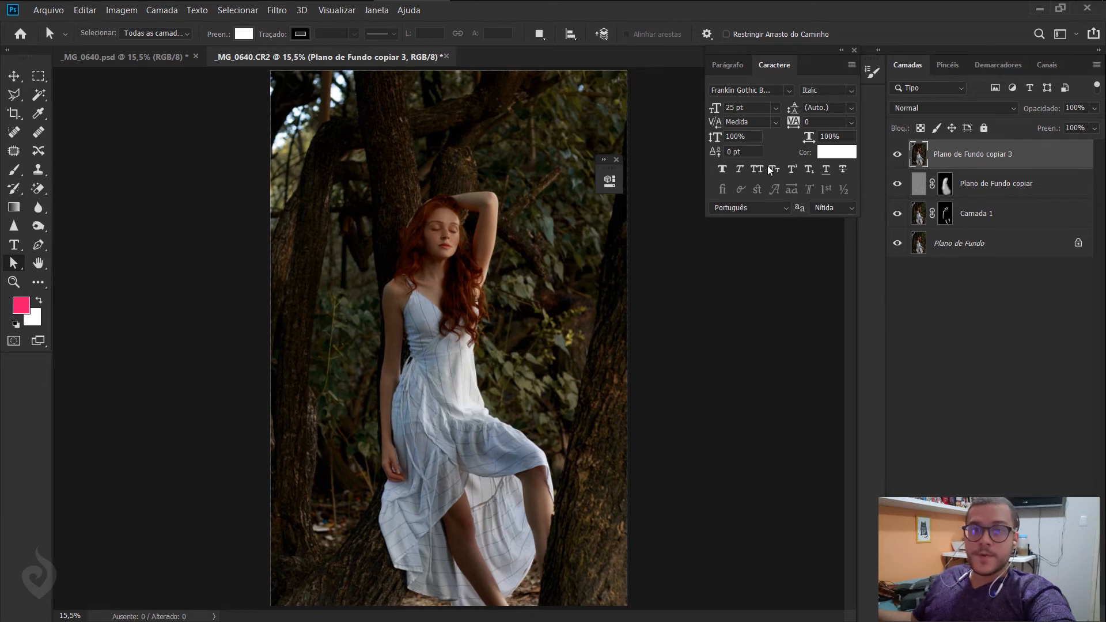
pyautogui.hotkey('ctrl', 'Tab')
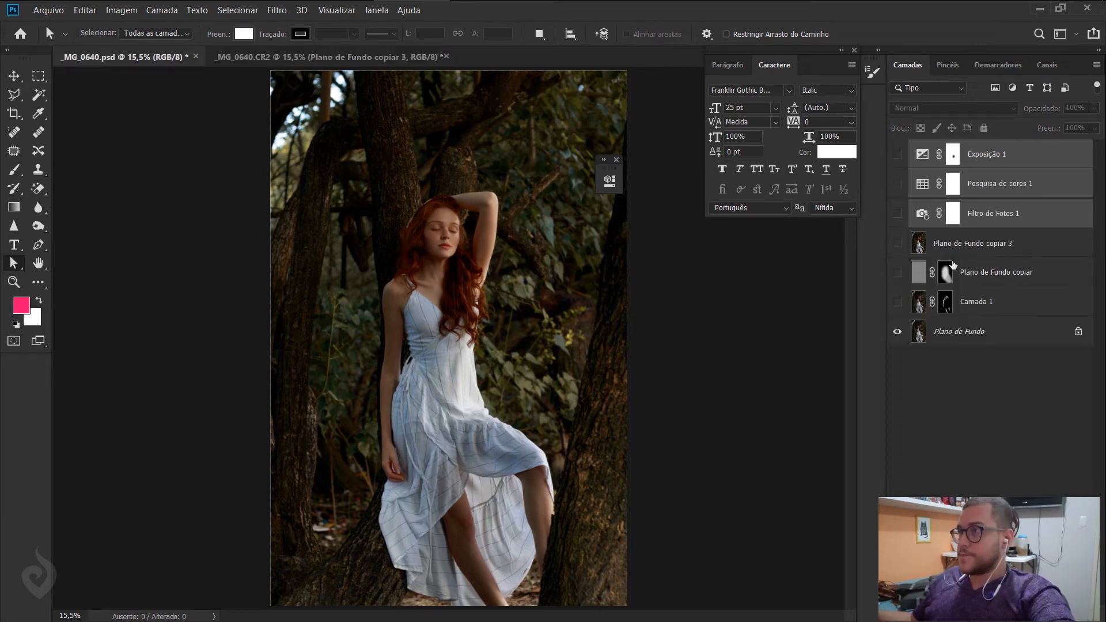
pyautogui.hotkey('ctrl', 'Tab')
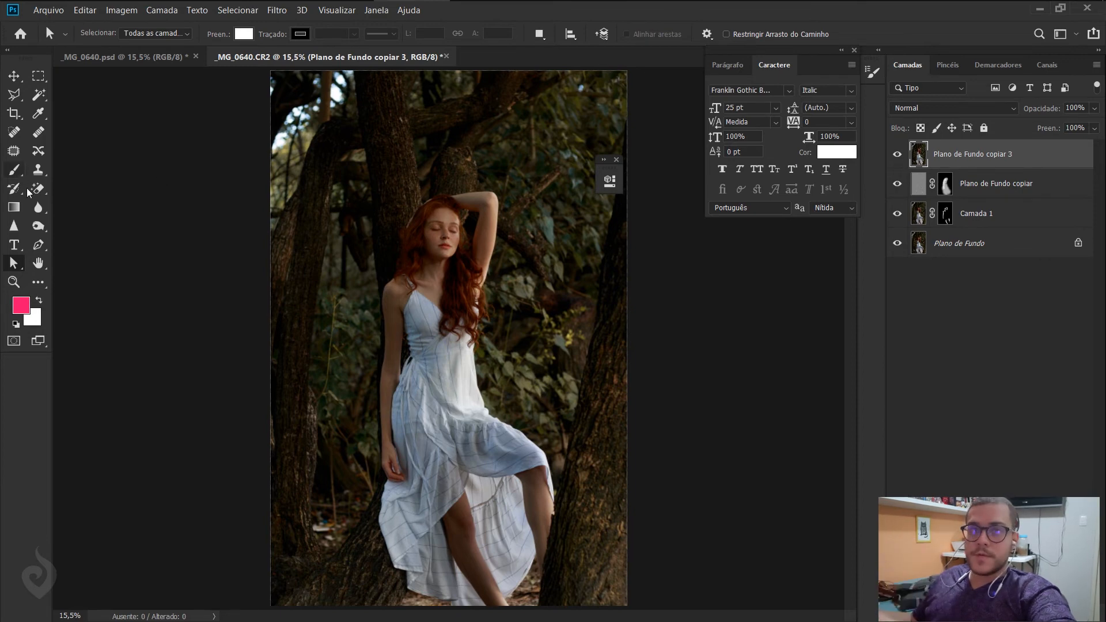
# - Go over the figure from face to legs on the merged layer with the Dodge tool, using a soft 1000 px brush
pyautogui.moveTo(38, 225); pyautogui.dragTo(72, 228)
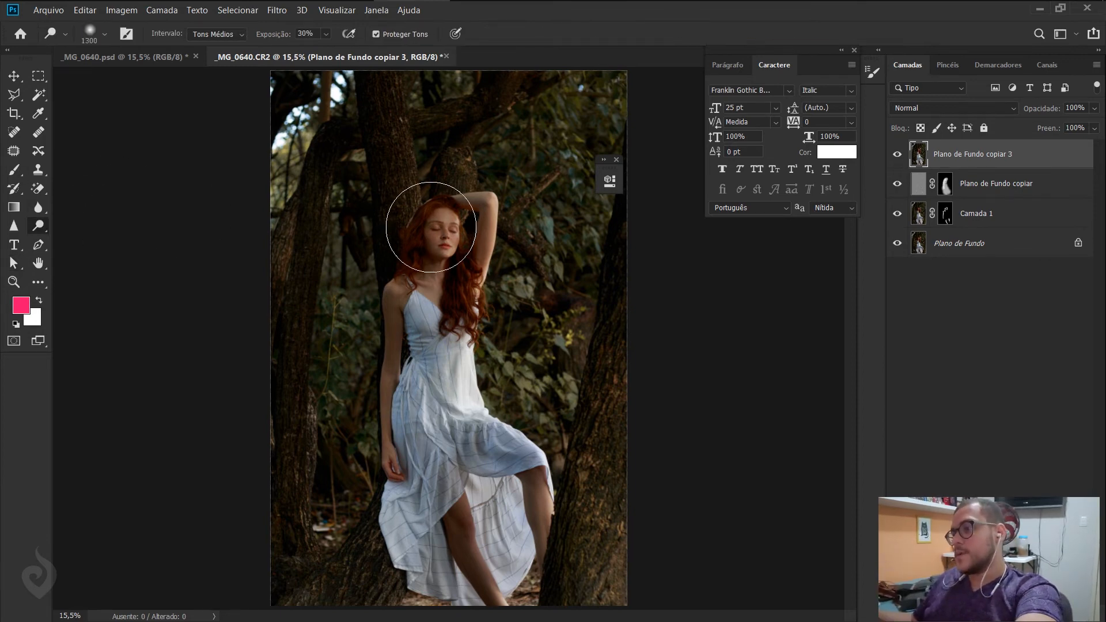
pyautogui.press('z')
pyautogui.moveTo(440, 232); pyautogui.dragTo(448, 226)
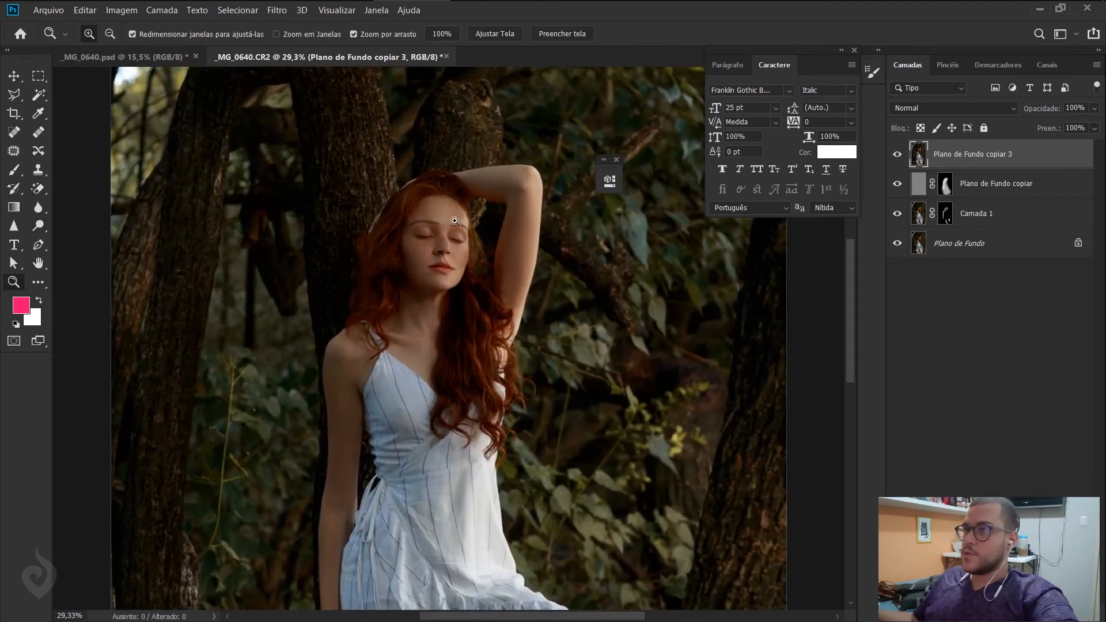
pyautogui.press('o')
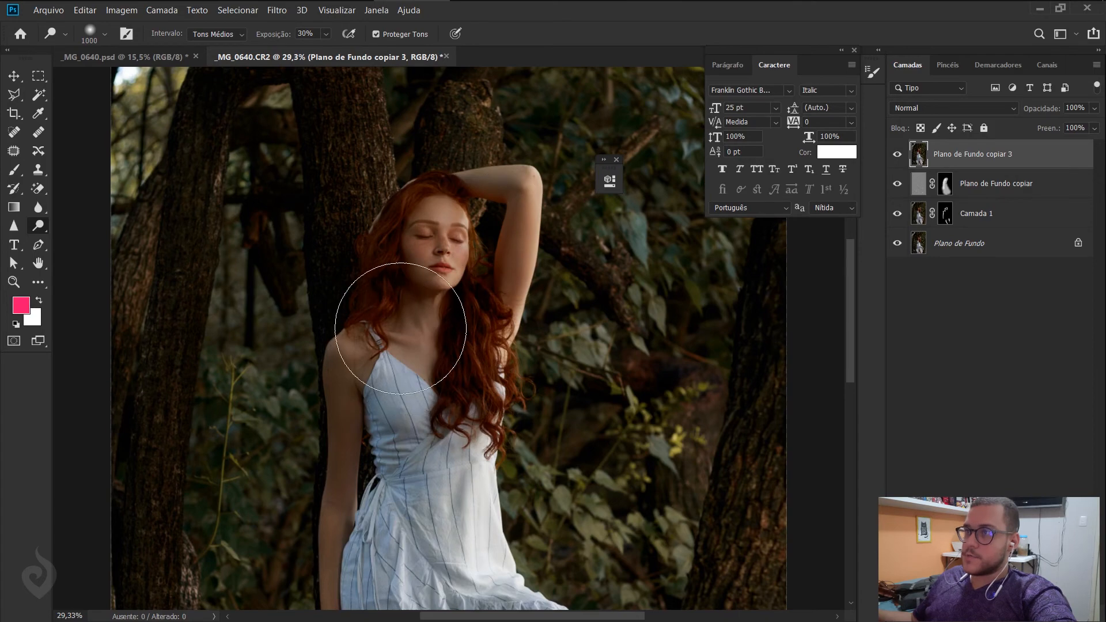
pyautogui.moveTo(419, 397); pyautogui.dragTo(434, 310)
pyautogui.moveTo(454, 418); pyautogui.dragTo(451, 322)
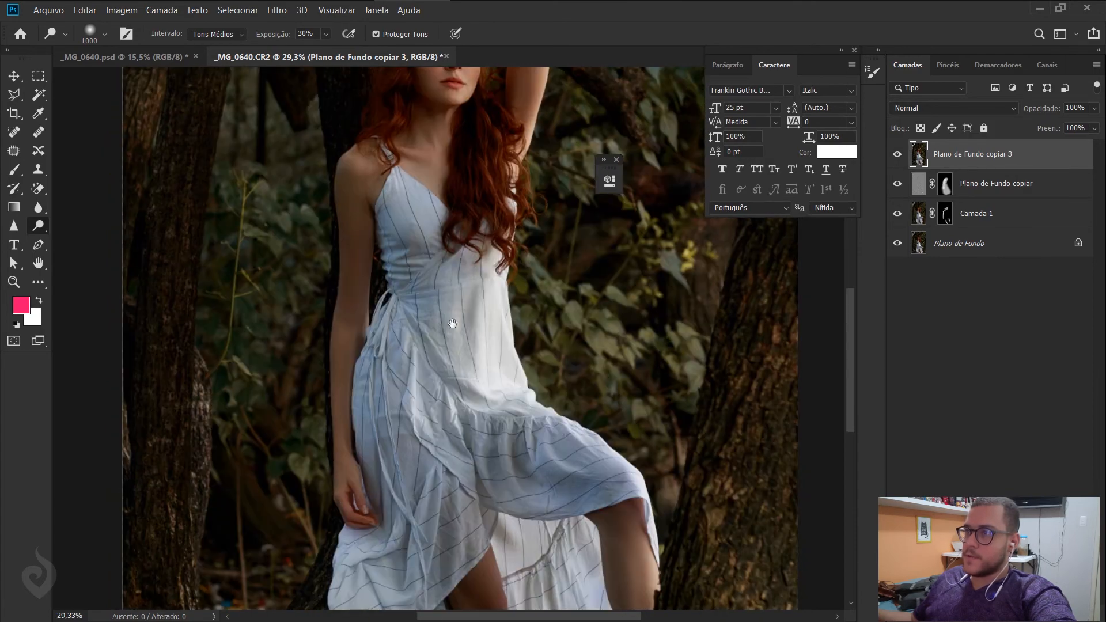
pyautogui.moveTo(437, 440); pyautogui.dragTo(426, 279)
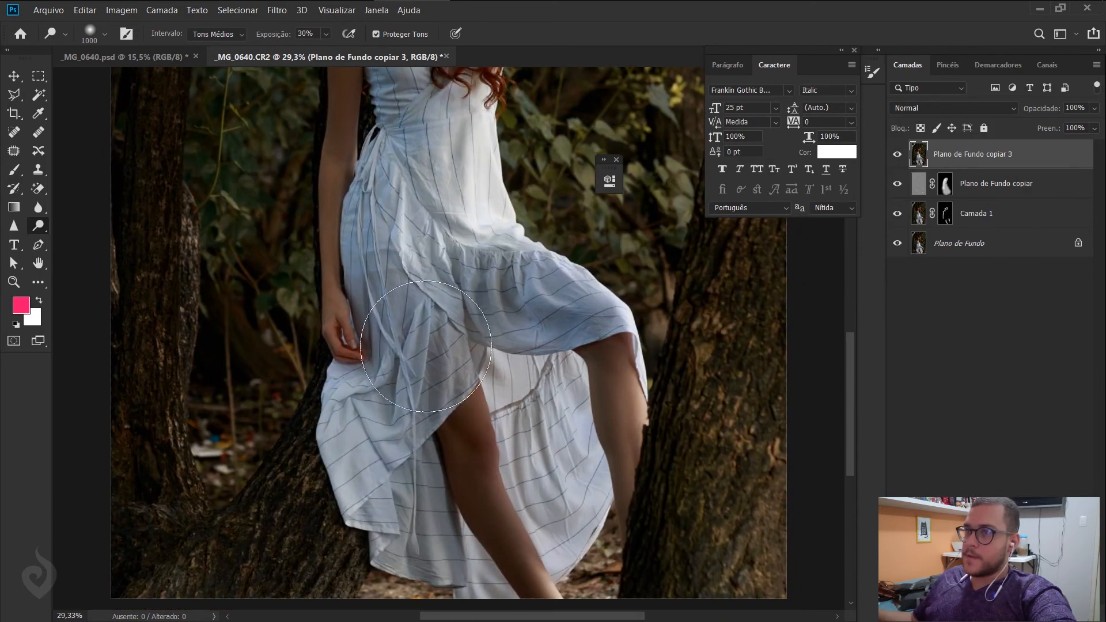
pyautogui.moveTo(547, 372); pyautogui.dragTo(416, 203)
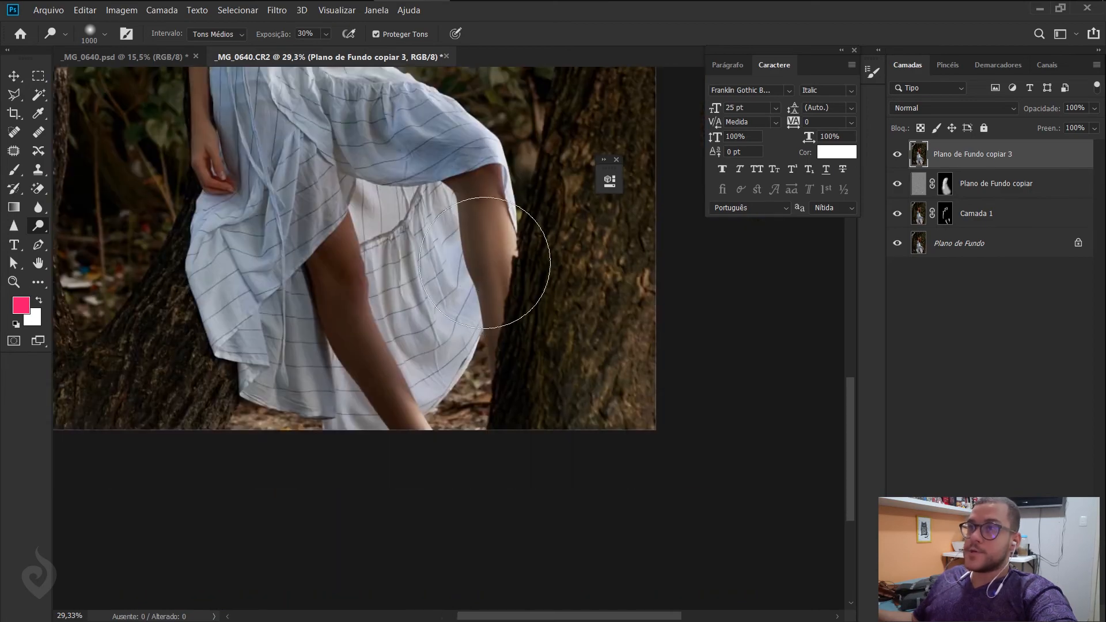
pyautogui.moveTo(345, 137); pyautogui.dragTo(401, 432)
pyautogui.moveTo(270, 87); pyautogui.dragTo(338, 328)
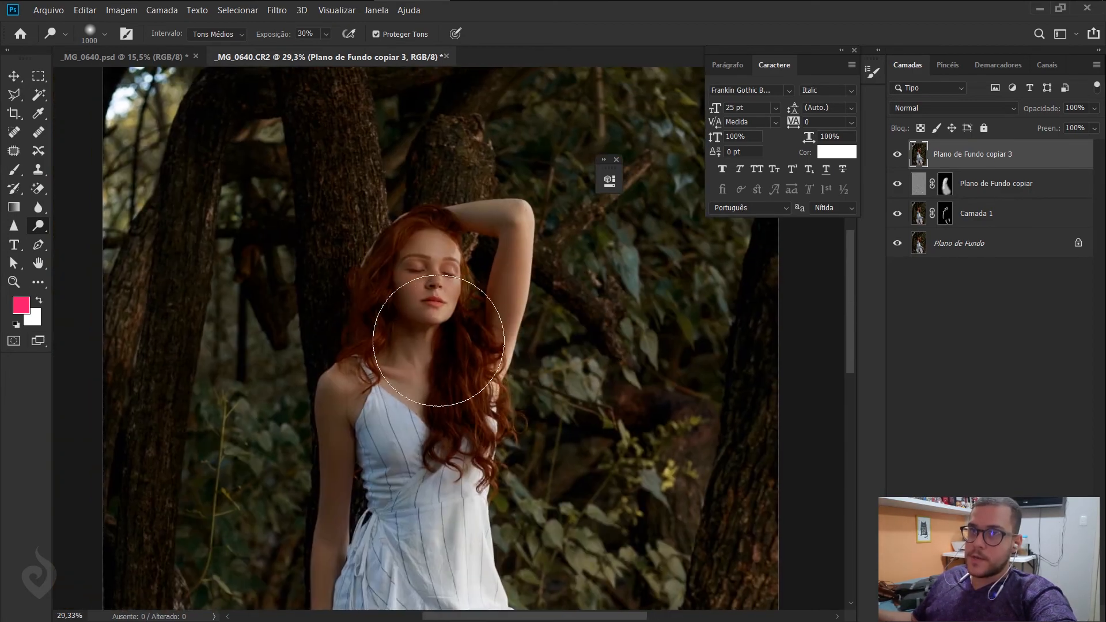
# - Set up the Burn tool with a soft 800 px brush for shading the figure on the merged layer
pyautogui.rightClick(38, 225)
pyautogui.click(109, 239)
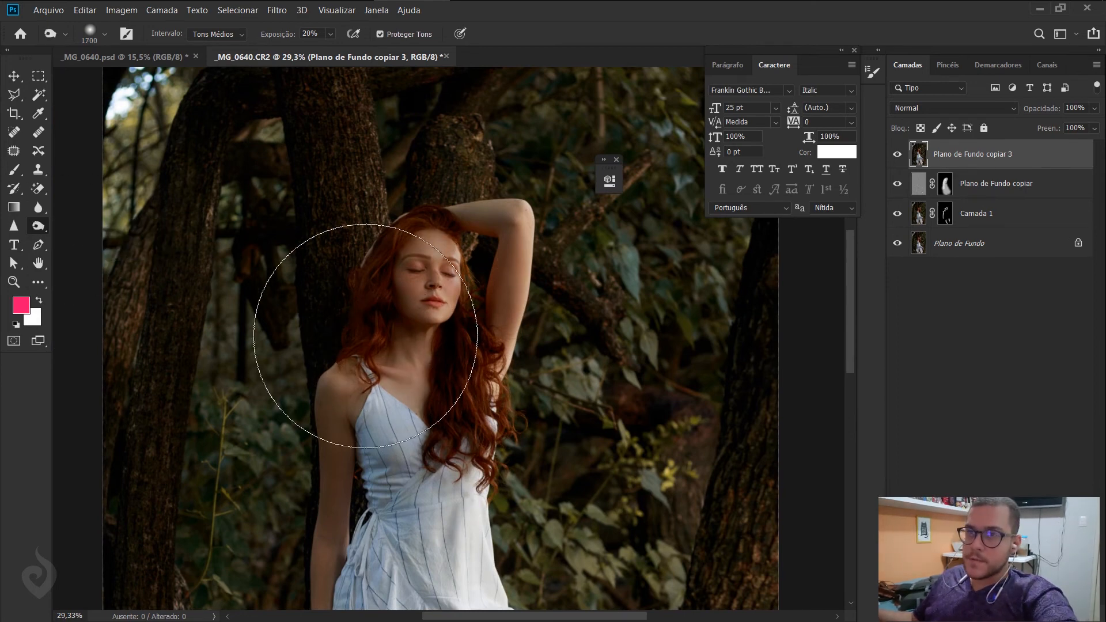
pyautogui.press('[')
pyautogui.press('[')
pyautogui.press('[')
pyautogui.press('[')
pyautogui.press('[')
pyautogui.press('[')
pyautogui.press('[')
pyautogui.press('[')
pyautogui.press('[')
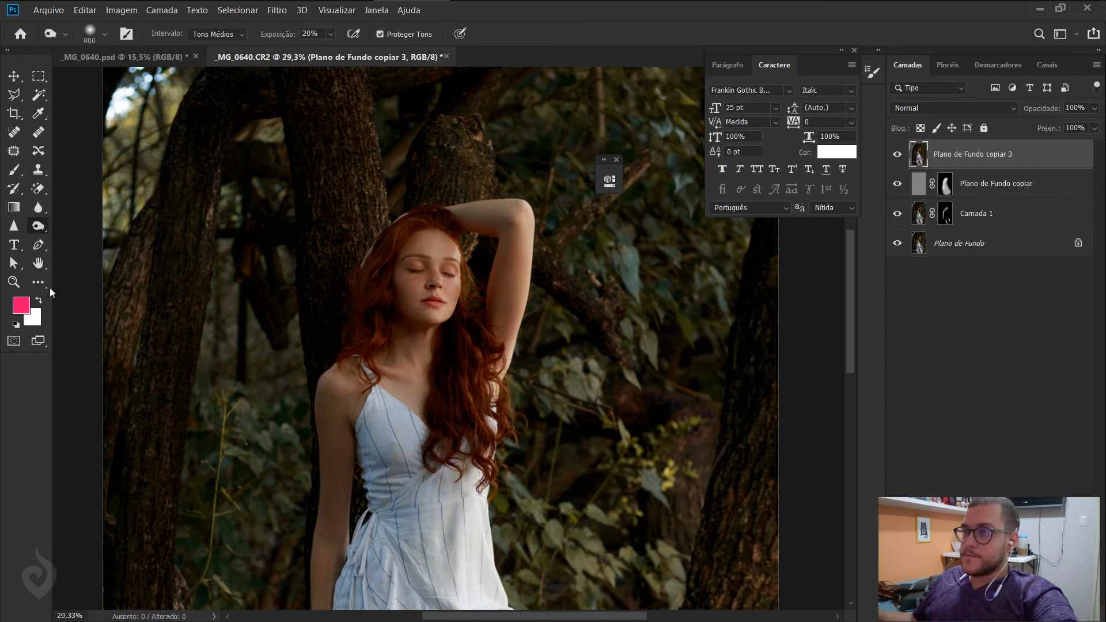
pyautogui.rightClick(39, 225)
pyautogui.click(106, 238)
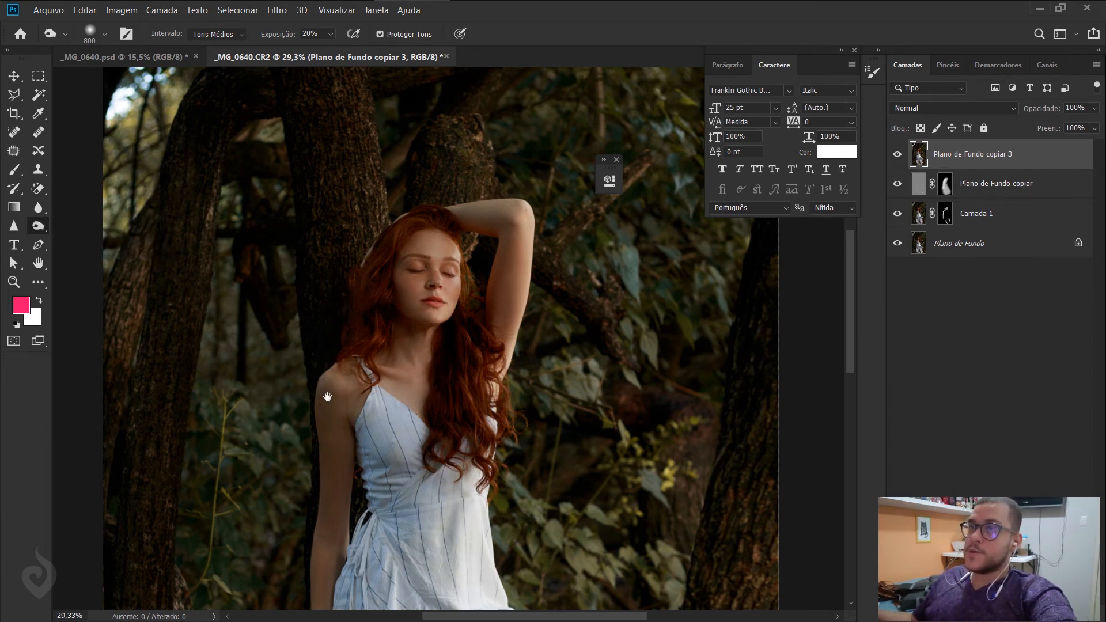
pyautogui.moveTo(329, 395); pyautogui.dragTo(379, 298)
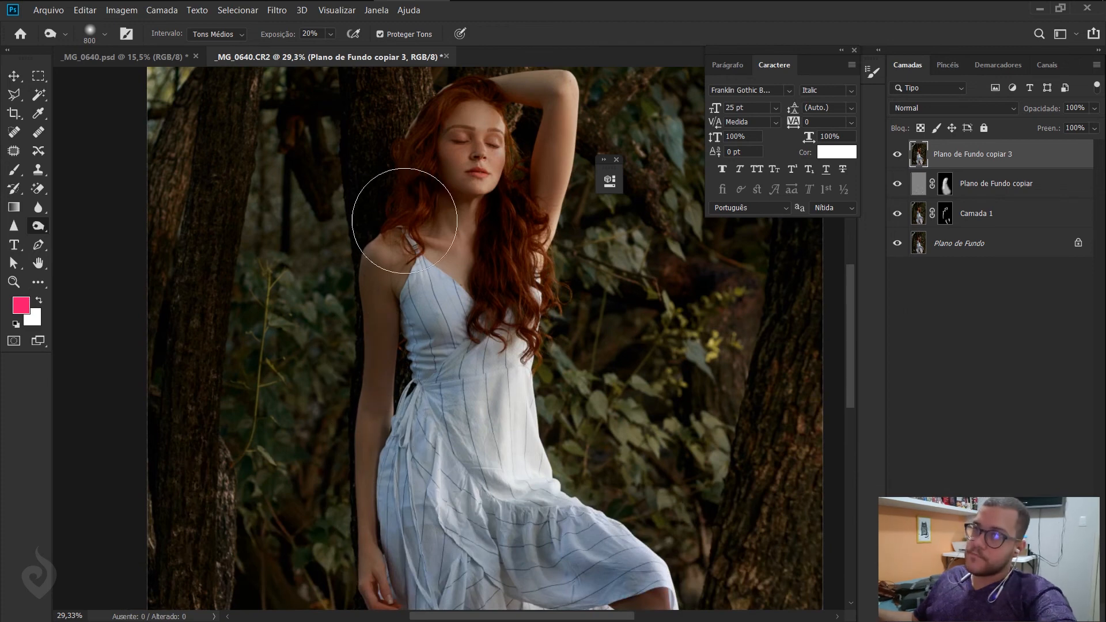
pyautogui.press('a')
pyautogui.press('o')
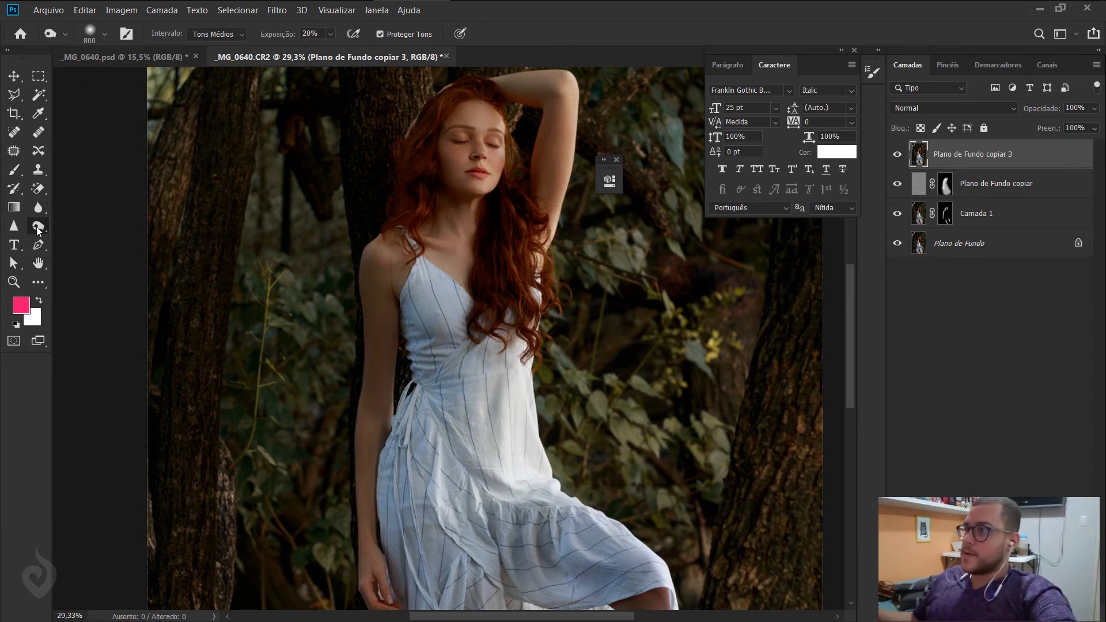
# - Compare the whole portrait with the finished version in _MG_0640.psd, switching between both documents
pyautogui.press('a')
pyautogui.hotkey('ctrl', '0')
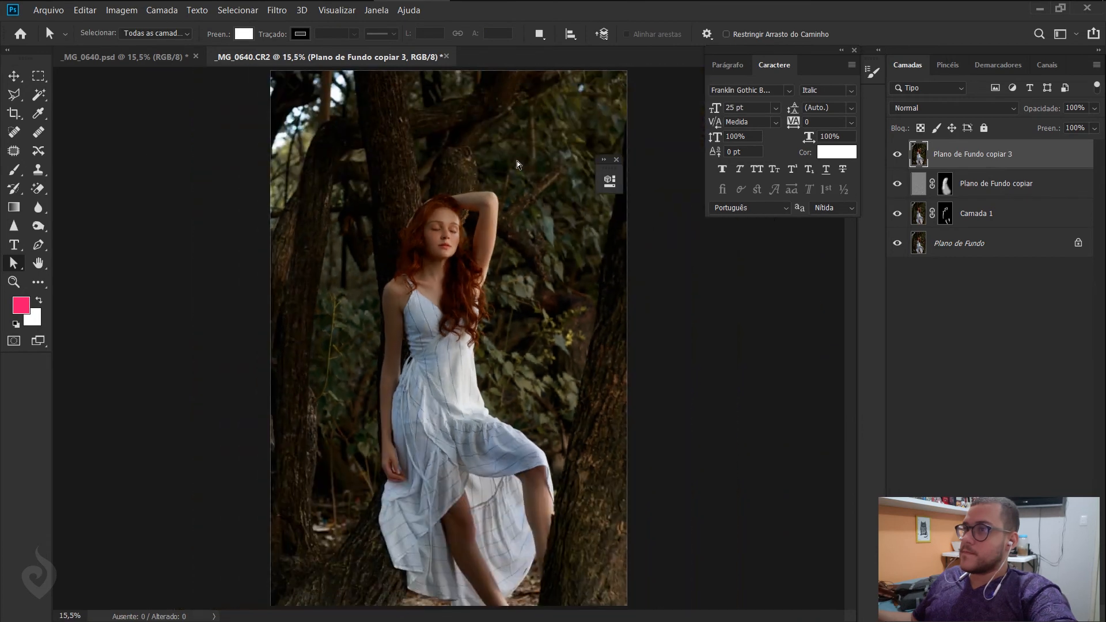
pyautogui.hotkey('ctrl', 'Tab')
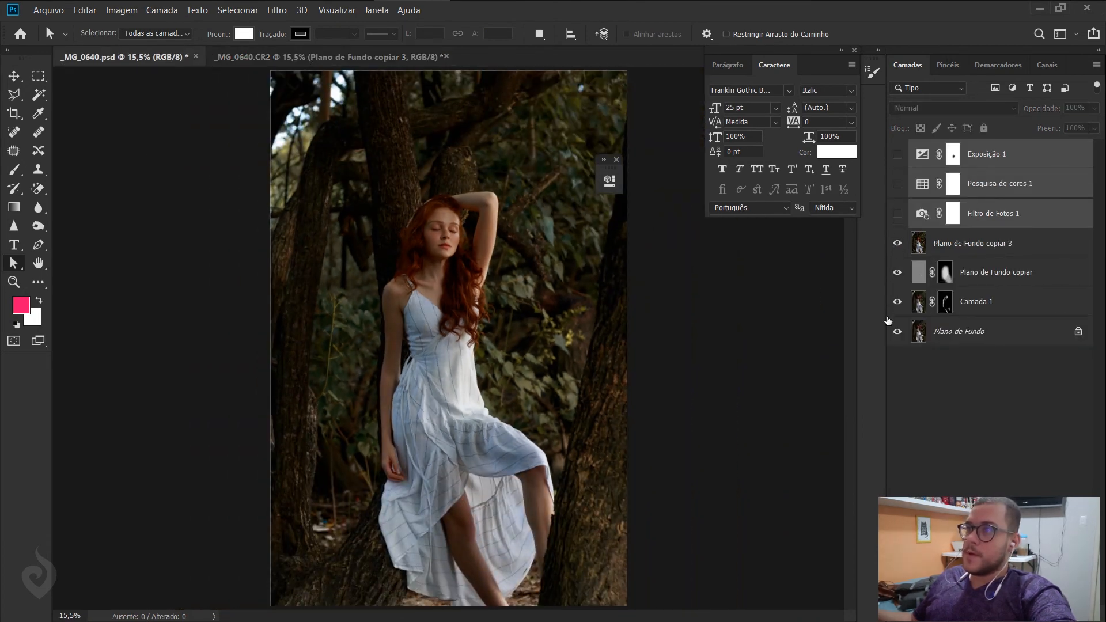
pyautogui.hotkey('ctrl', 'Tab')
pyautogui.hotkey('ctrl', 'Tab')
pyautogui.hotkey('ctrl', 'Tab')
pyautogui.hotkey('ctrl', 'Tab')
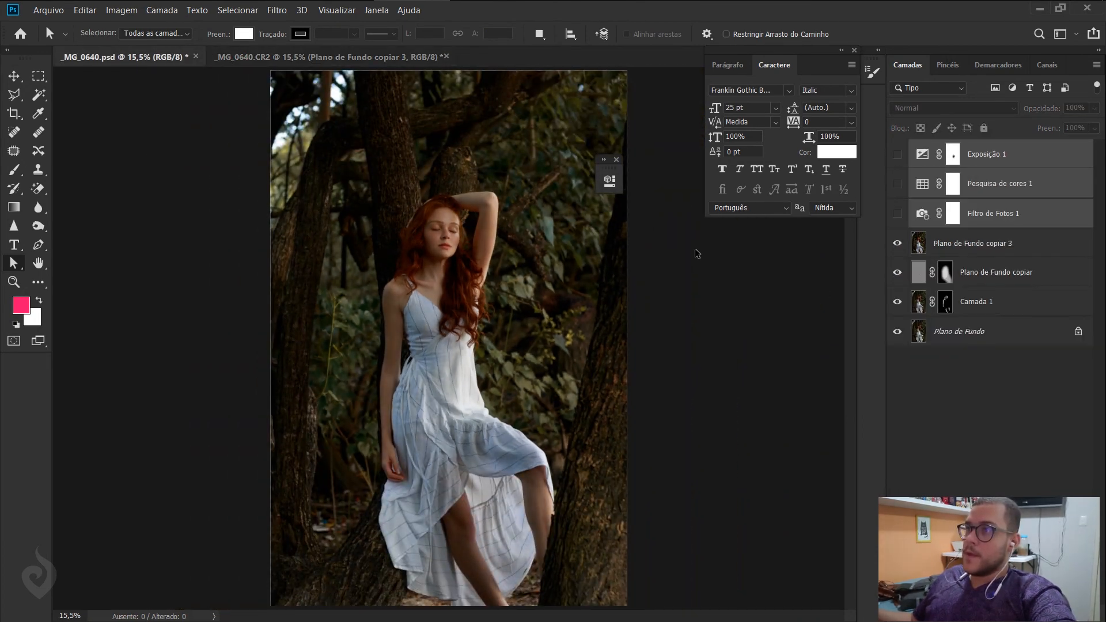
pyautogui.click(329, 61)
# - Inspect the dodged and burned figure on the merged layer up close, from face to legs, and check the whole portrait
pyautogui.press('z')
pyautogui.moveTo(449, 173); pyautogui.dragTo(475, 172)
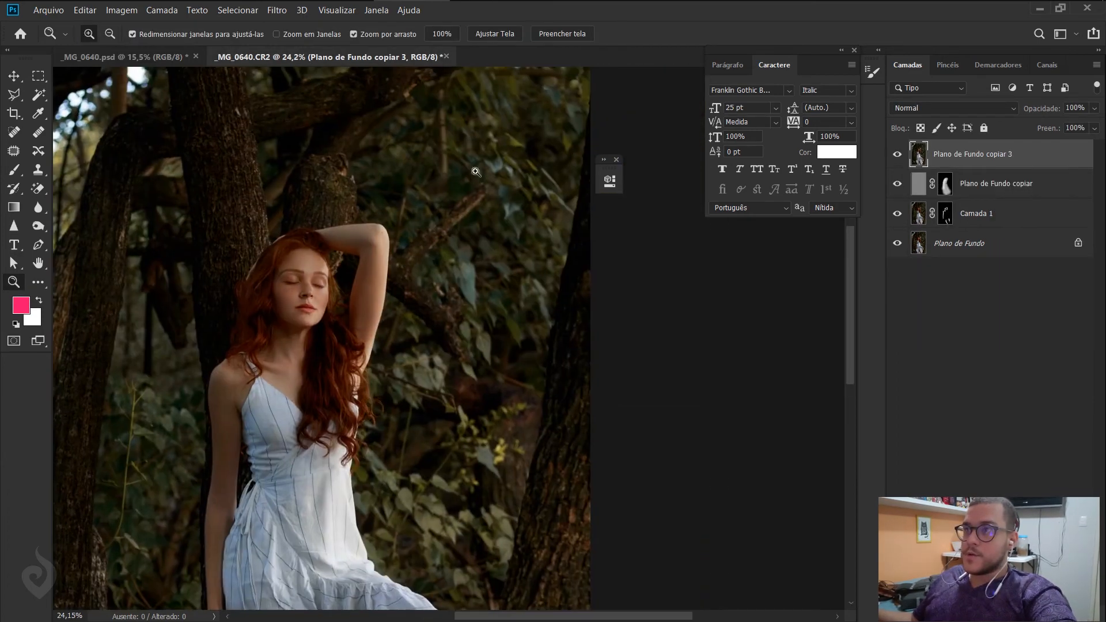
pyautogui.press('o')
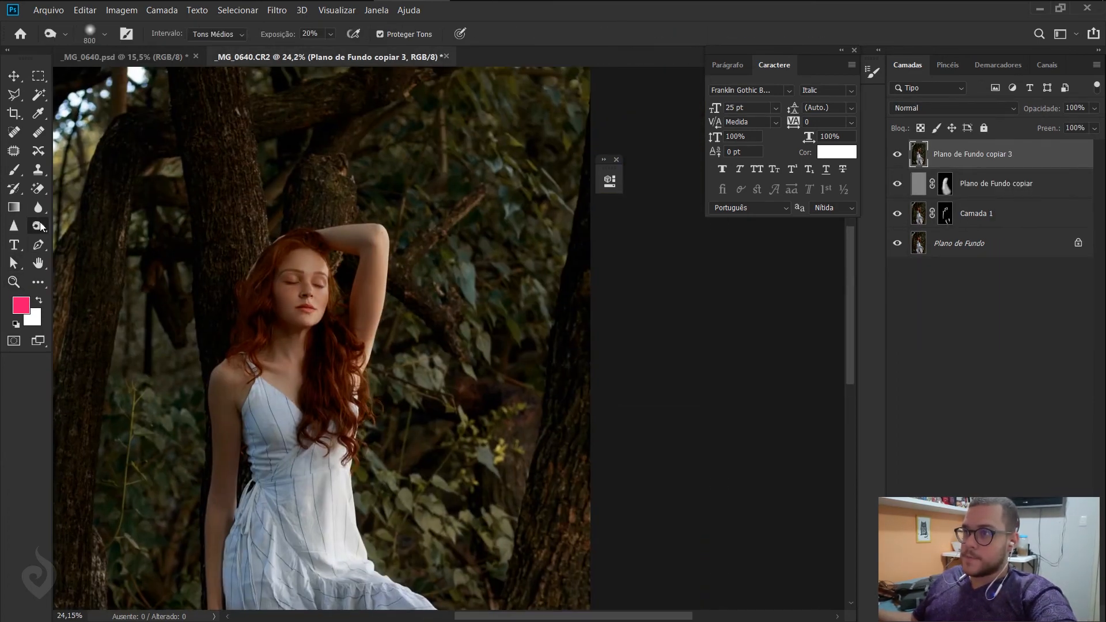
pyautogui.rightClick(38, 225)
pyautogui.click(86, 225)
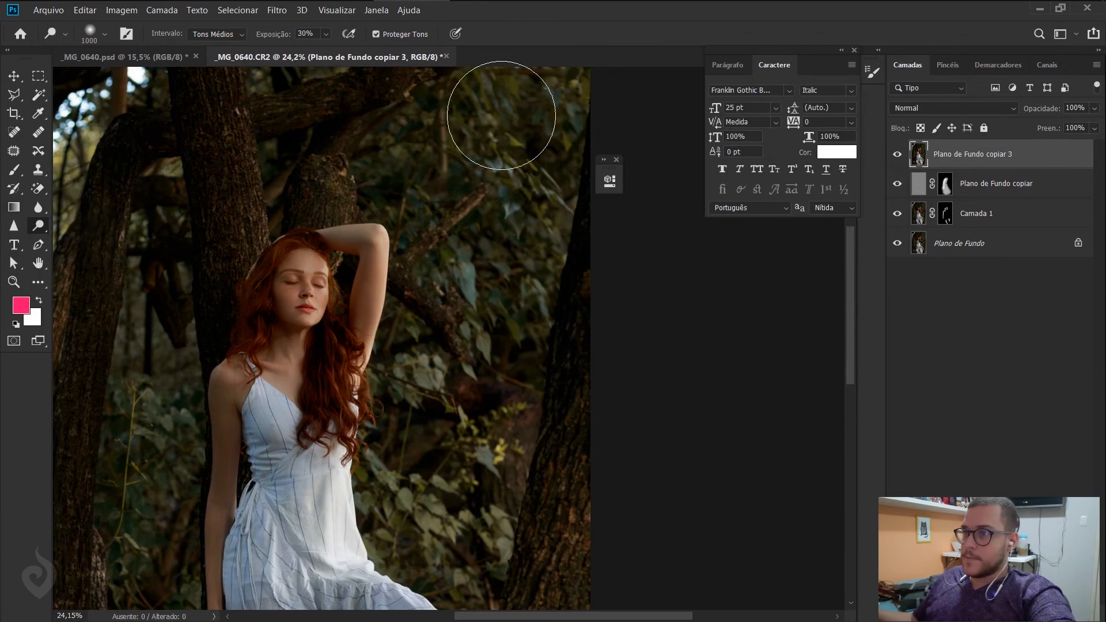
pyautogui.moveTo(454, 360); pyautogui.dragTo(449, 268)
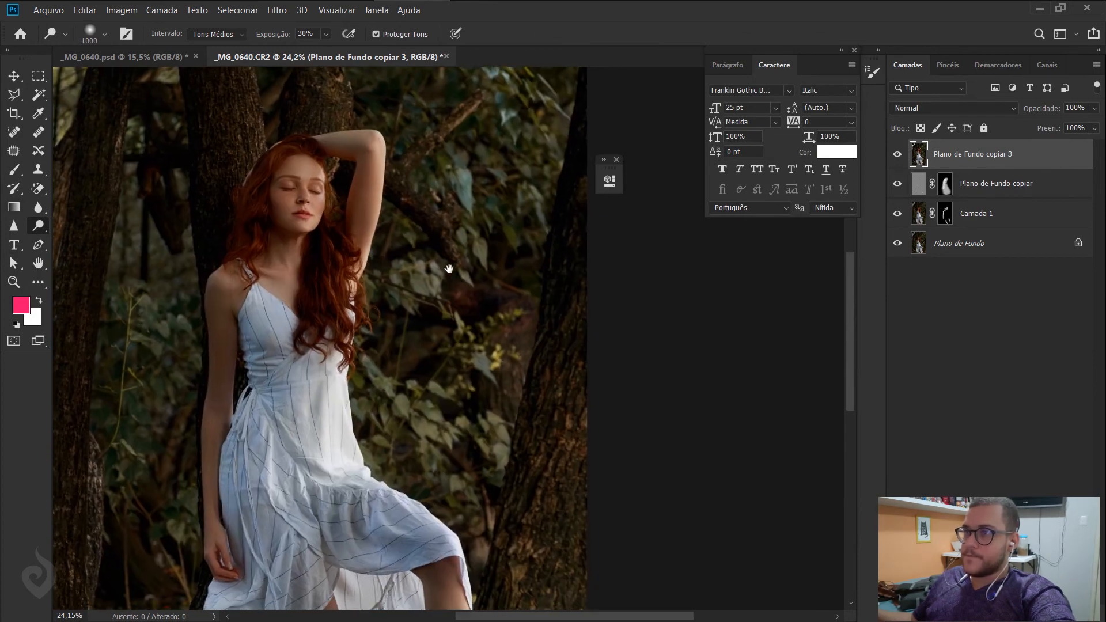
pyautogui.moveTo(486, 459)
pyautogui.mouseDown()
pyautogui.moveTo(461, 335)
pyautogui.moveTo(702, 280)
pyautogui.mouseUp()
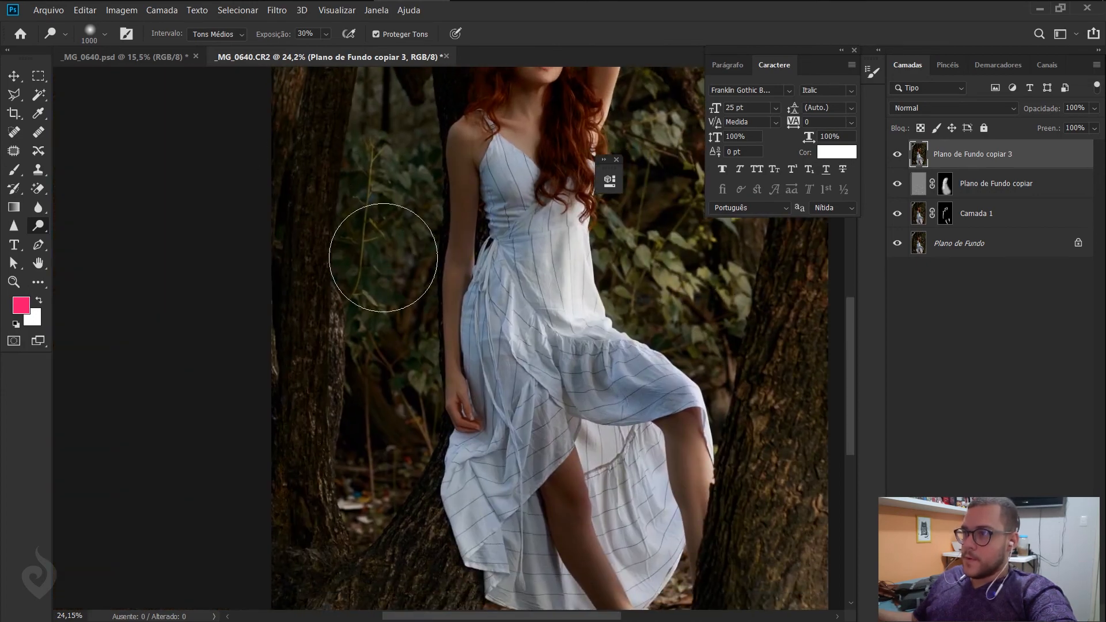
pyautogui.moveTo(538, 377); pyautogui.dragTo(399, 511)
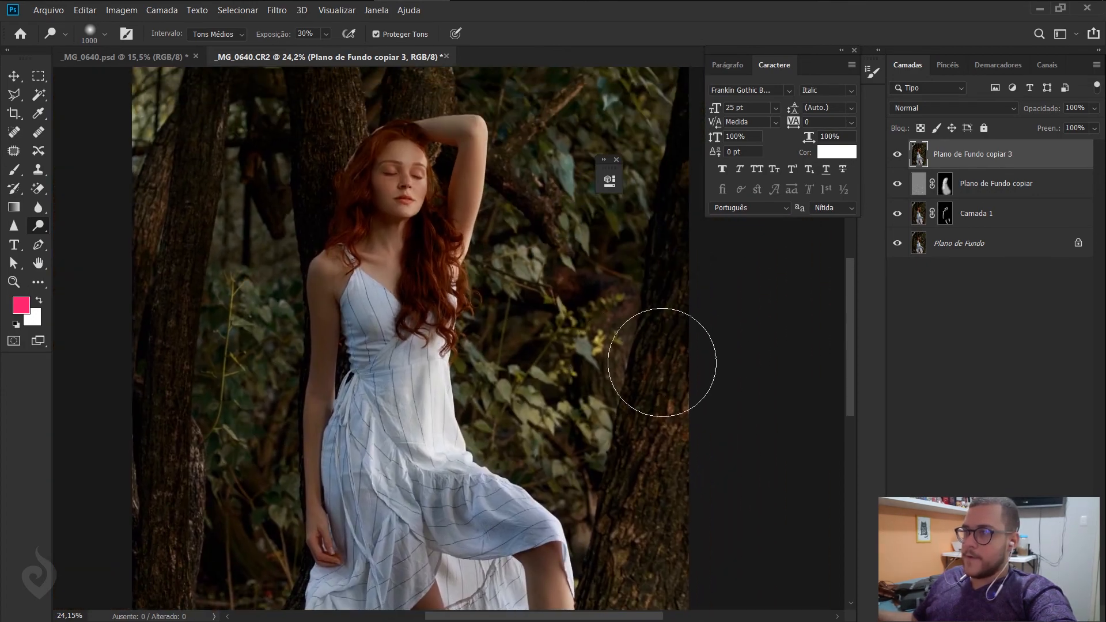
pyautogui.moveTo(658, 555); pyautogui.dragTo(626, 320)
pyautogui.moveTo(377, 393); pyautogui.dragTo(682, 401)
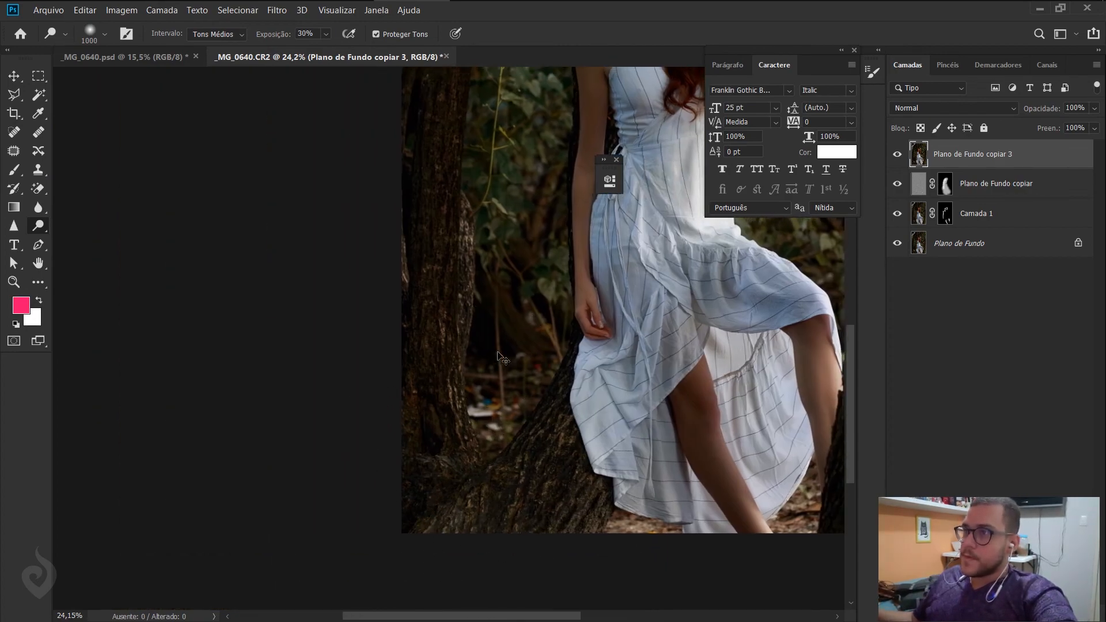
pyautogui.hotkey('ctrl', '0')
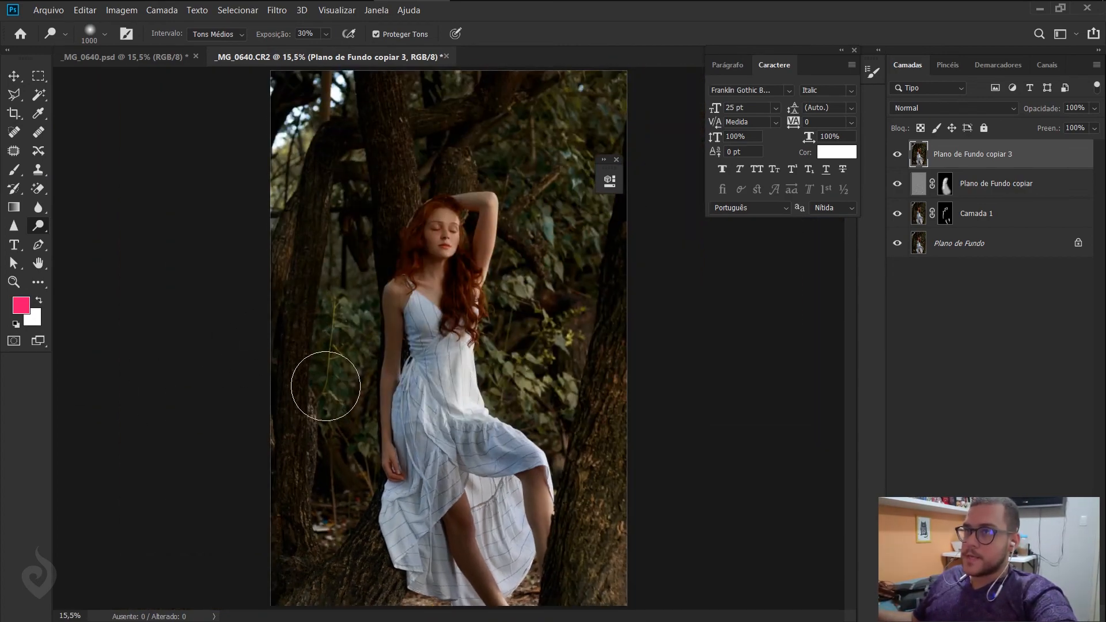
pyautogui.rightClick(40, 231)
pyautogui.click(86, 239)
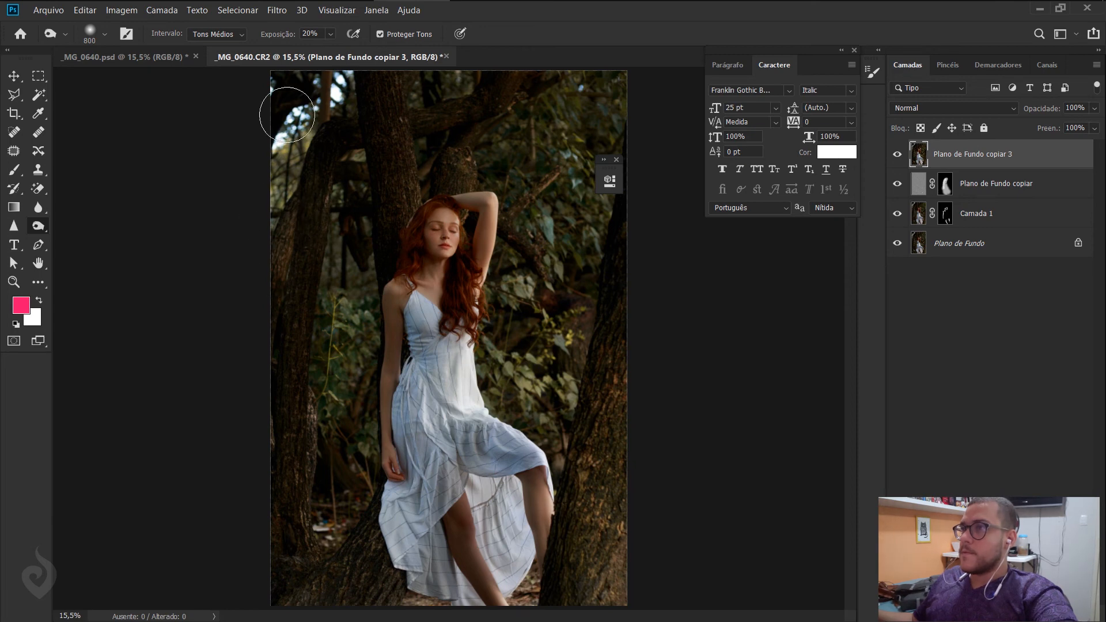
pyautogui.press('a')
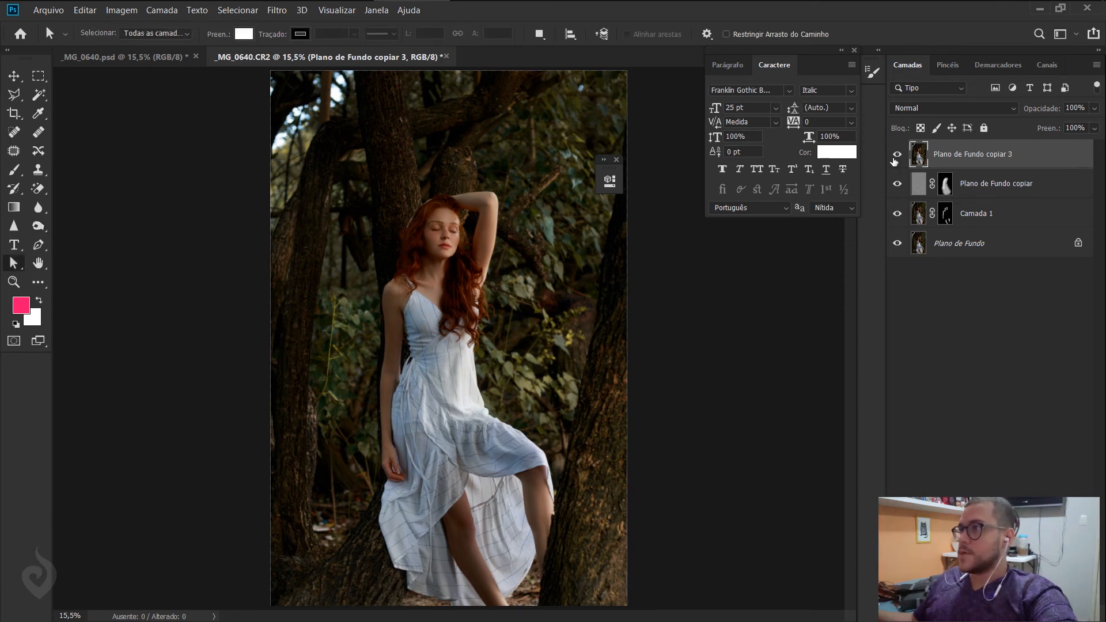
# - In _MG_0640.psd, show the Exposição 1, Pesquisa de cores 1 and Filtro de Fotos 1 adjustment layers and select Exposição 1
pyautogui.click(137, 55)
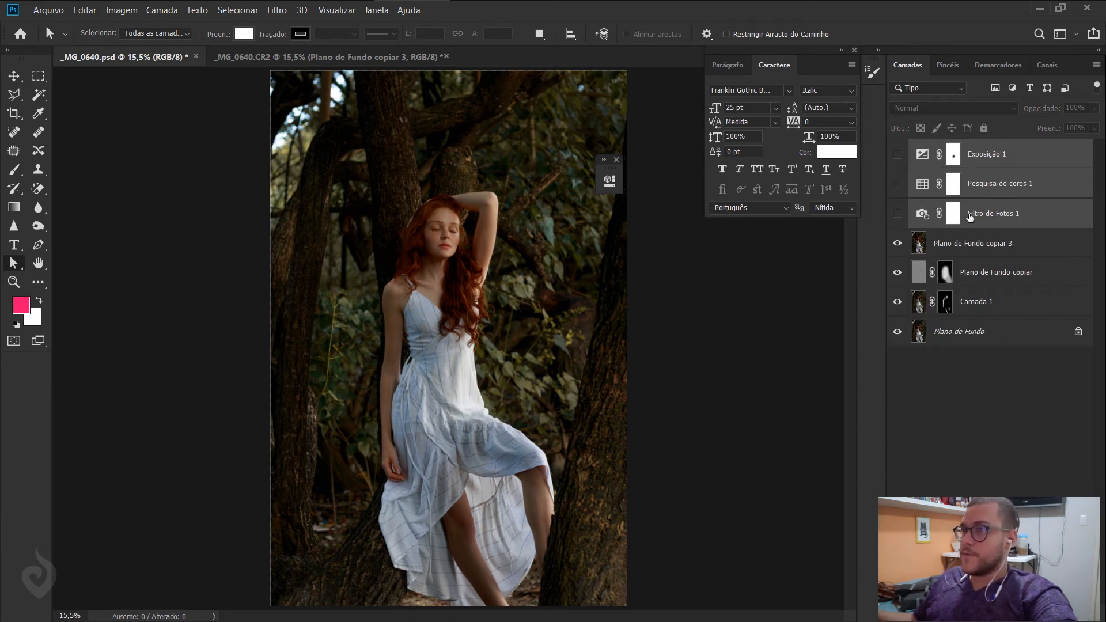
pyautogui.moveTo(897, 213); pyautogui.dragTo(896, 151)
pyautogui.click(1056, 163)
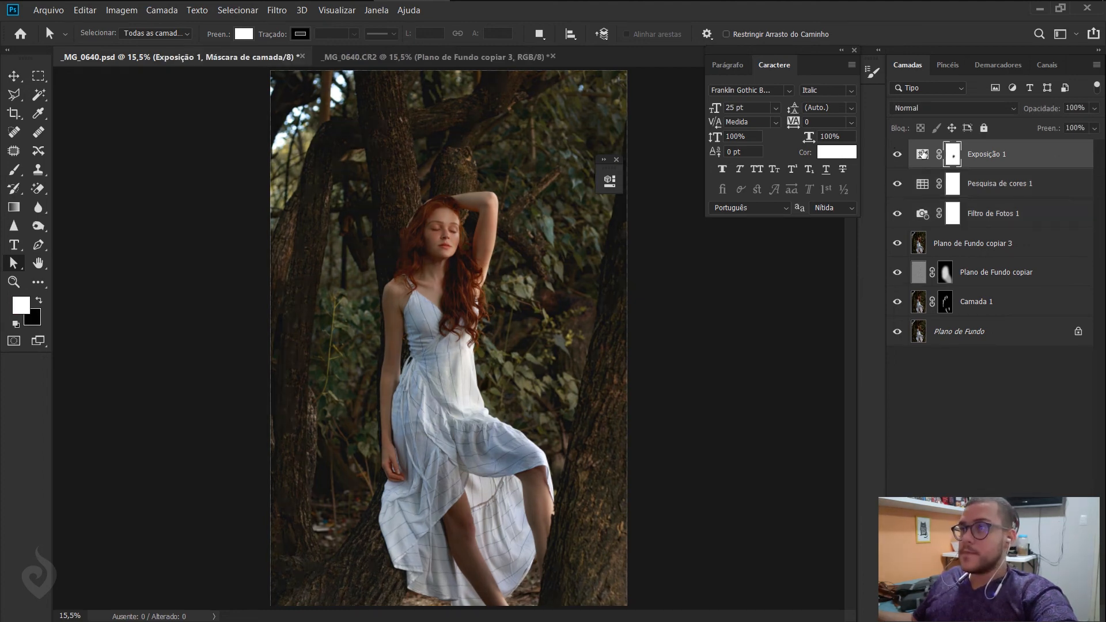
# - Try an offset of +0,0296 and a different gamma correction on the Exposição 1 adjustment, undoing each change
pyautogui.click(922, 154)
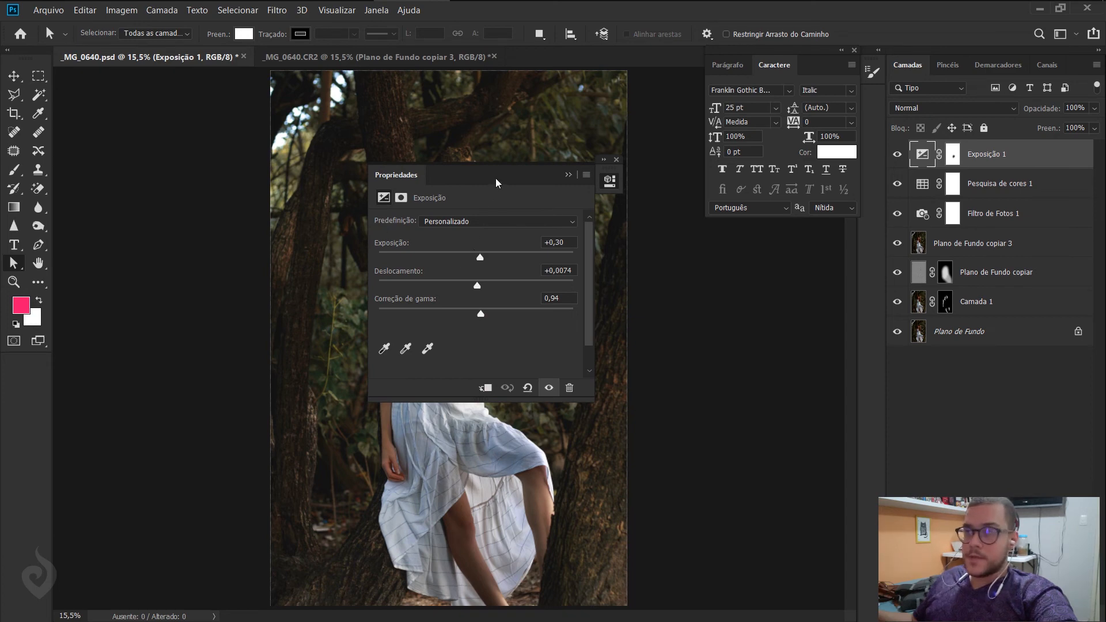
pyautogui.moveTo(496, 183); pyautogui.dragTo(635, 164)
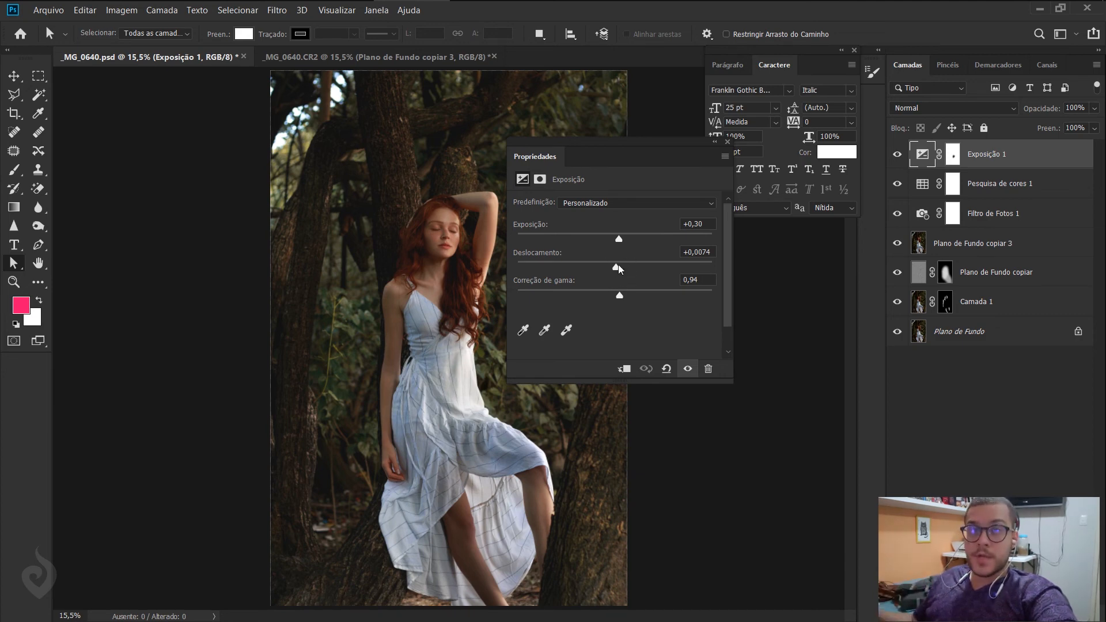
pyautogui.moveTo(615, 265); pyautogui.dragTo(620, 266)
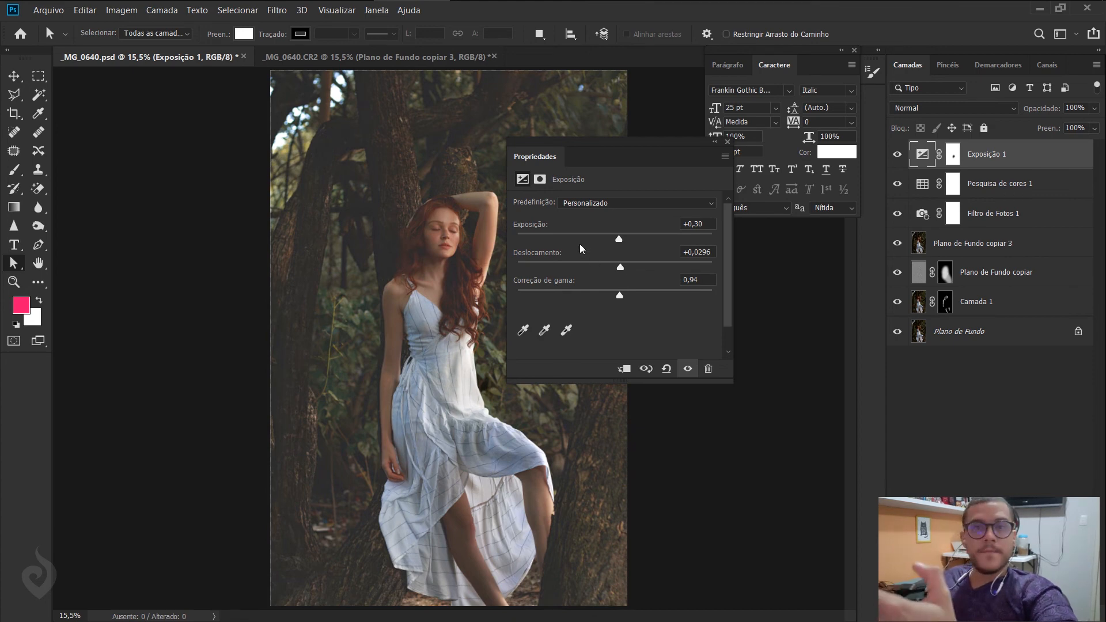
pyautogui.hotkey('ctrl', 'z')
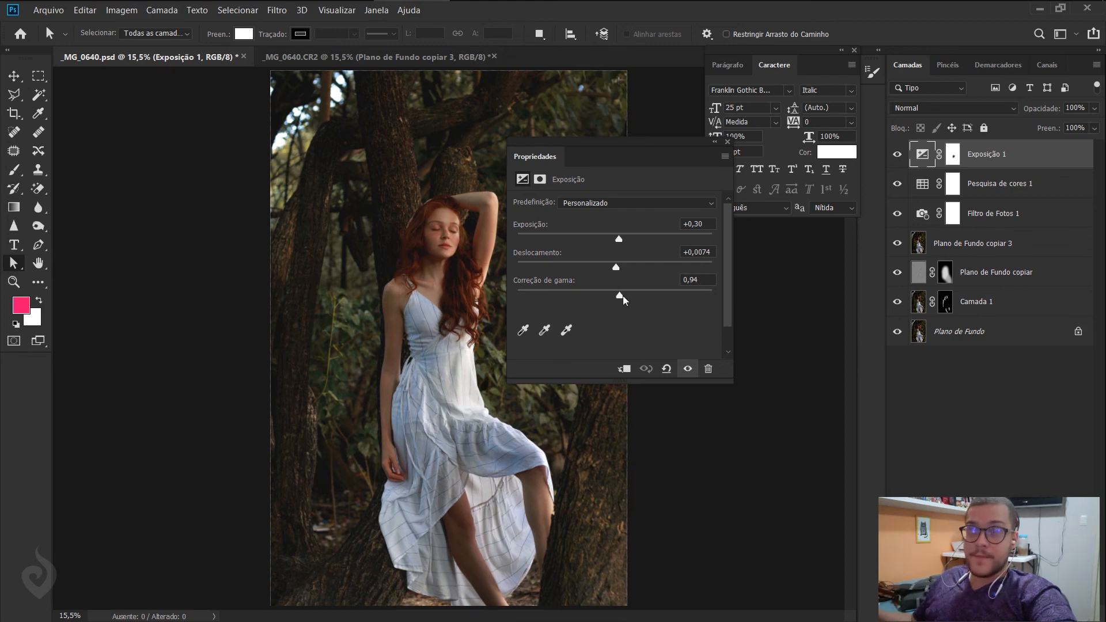
pyautogui.moveTo(611, 293); pyautogui.dragTo(602, 295)
pyautogui.hotkey('ctrl', 'z')
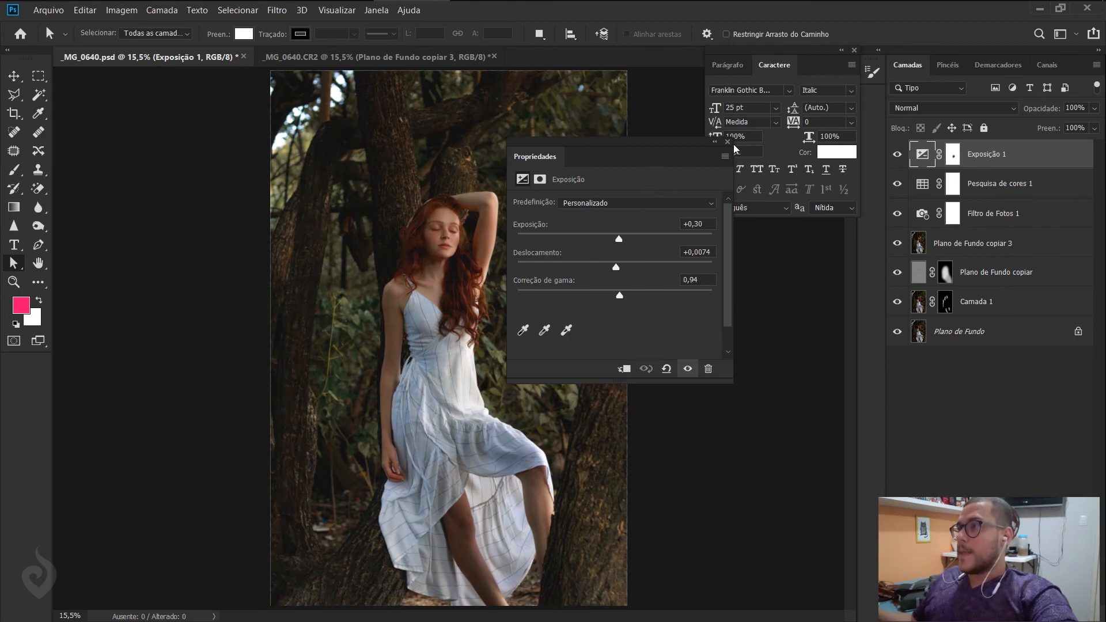
pyautogui.click(715, 142)
pyautogui.click(841, 50)
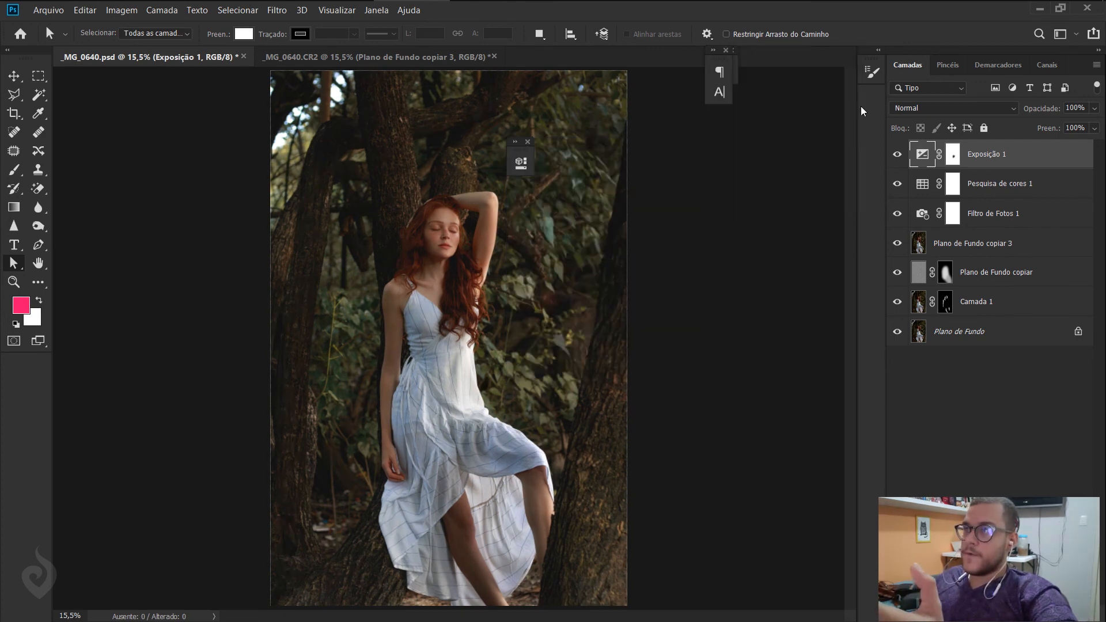
# - Review the Pesquisa de cores 1 settings and the list of available 3DLUT files, keeping 3Strip.look
pyautogui.doubleClick(922, 184)
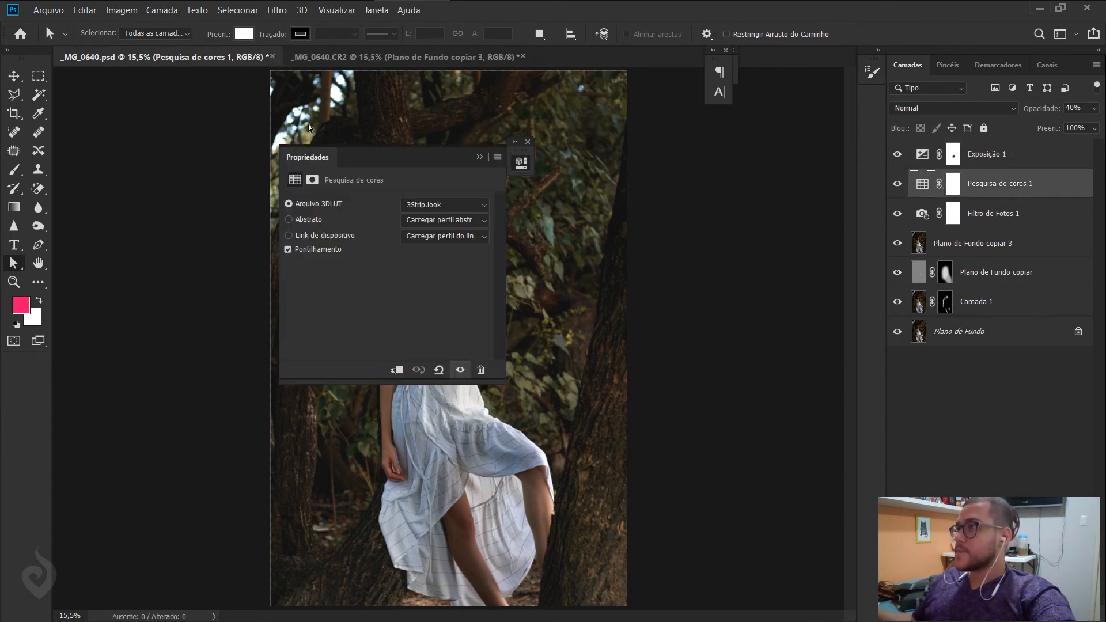
pyautogui.click(444, 206)
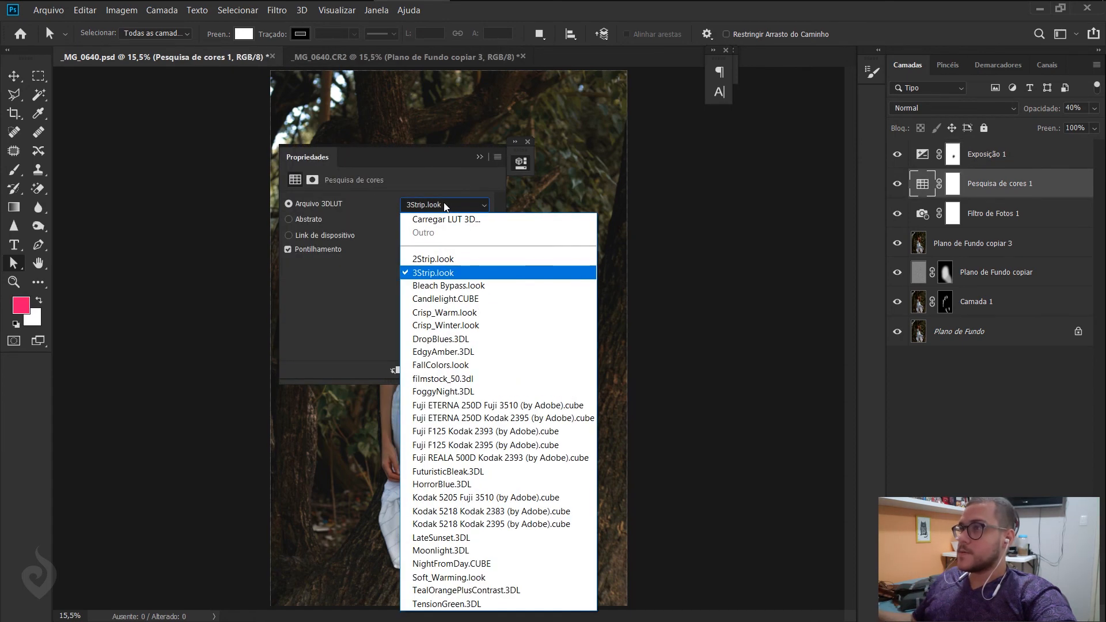
pyautogui.click(477, 158)
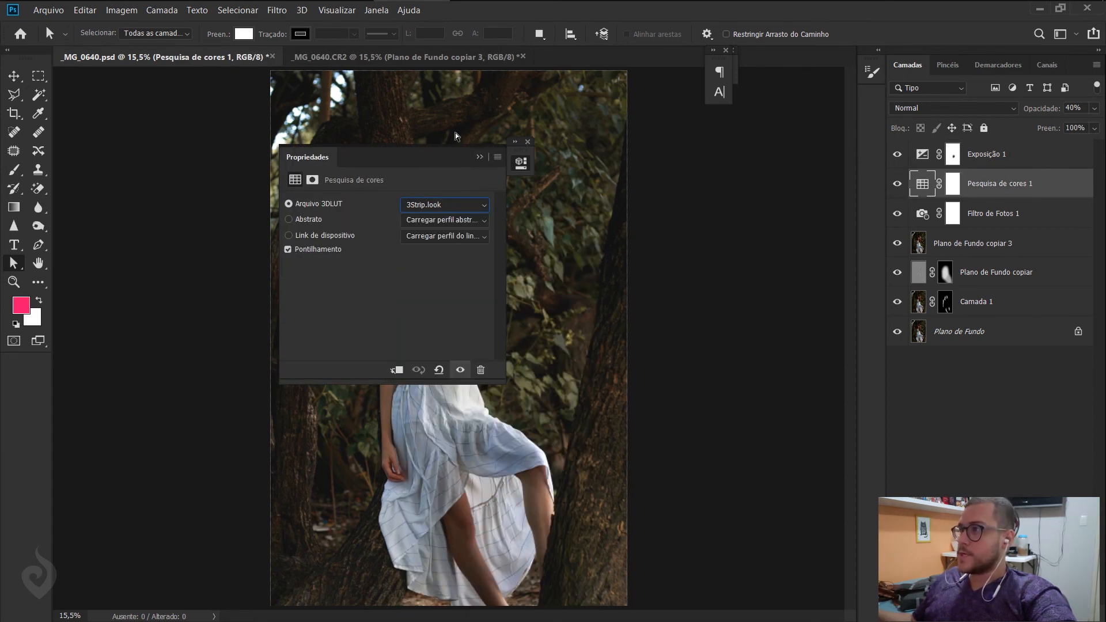
pyautogui.doubleClick(451, 165)
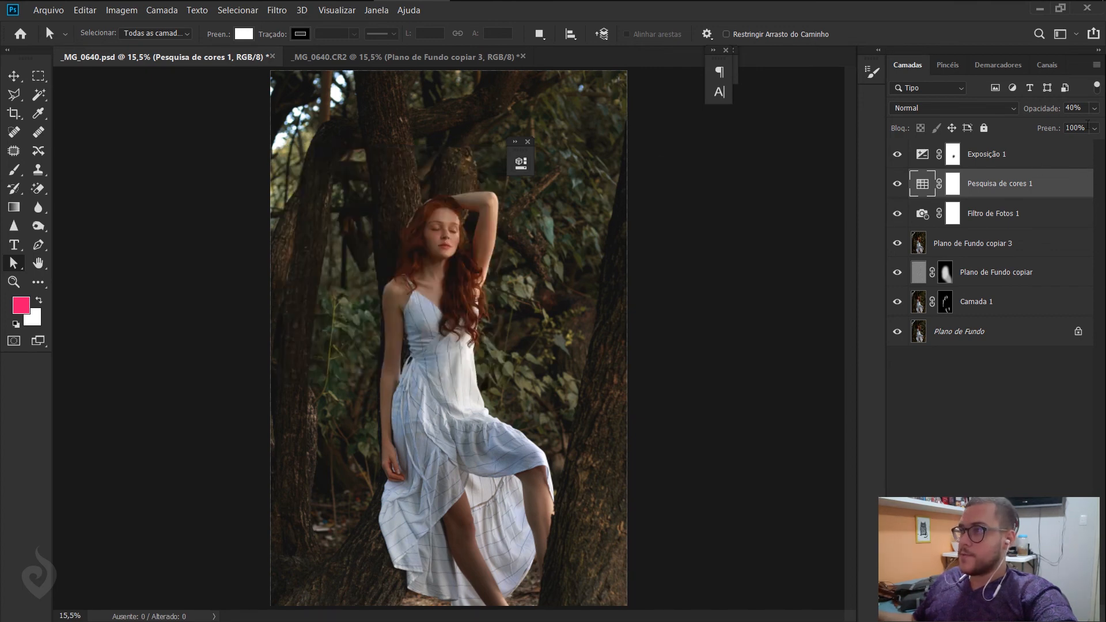
# - Try the Pesquisa de cores 1 layer at 100% opacity and return it to 40%
pyautogui.moveTo(1094, 108)
pyautogui.mouseDown()
pyautogui.moveTo(1080, 123)
pyautogui.moveTo(1094, 124)
pyautogui.mouseUp()
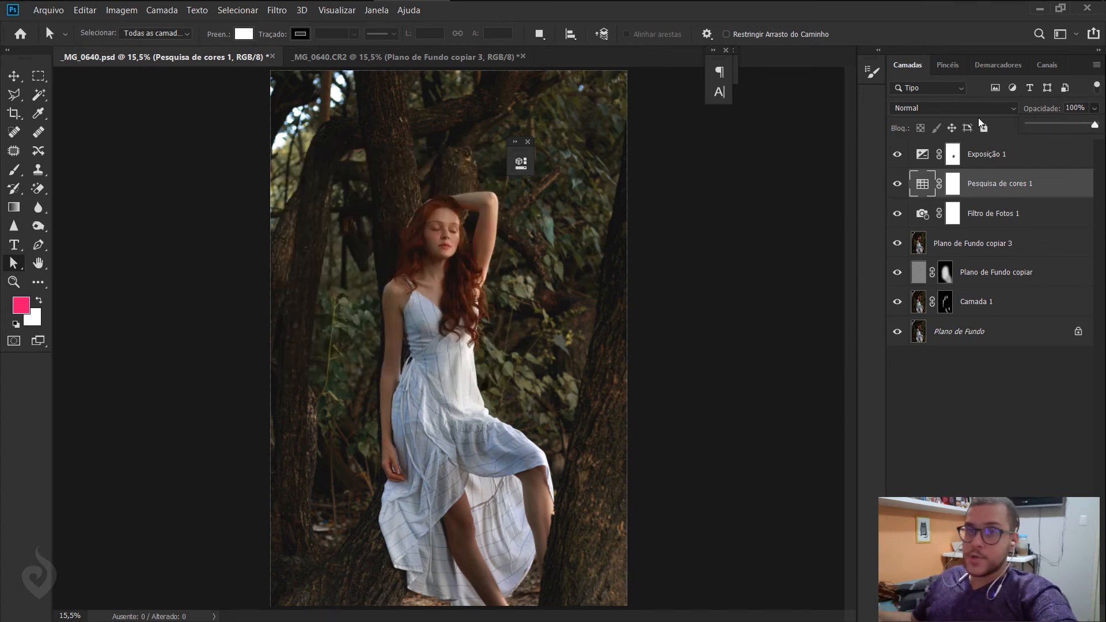
pyautogui.click(886, 165)
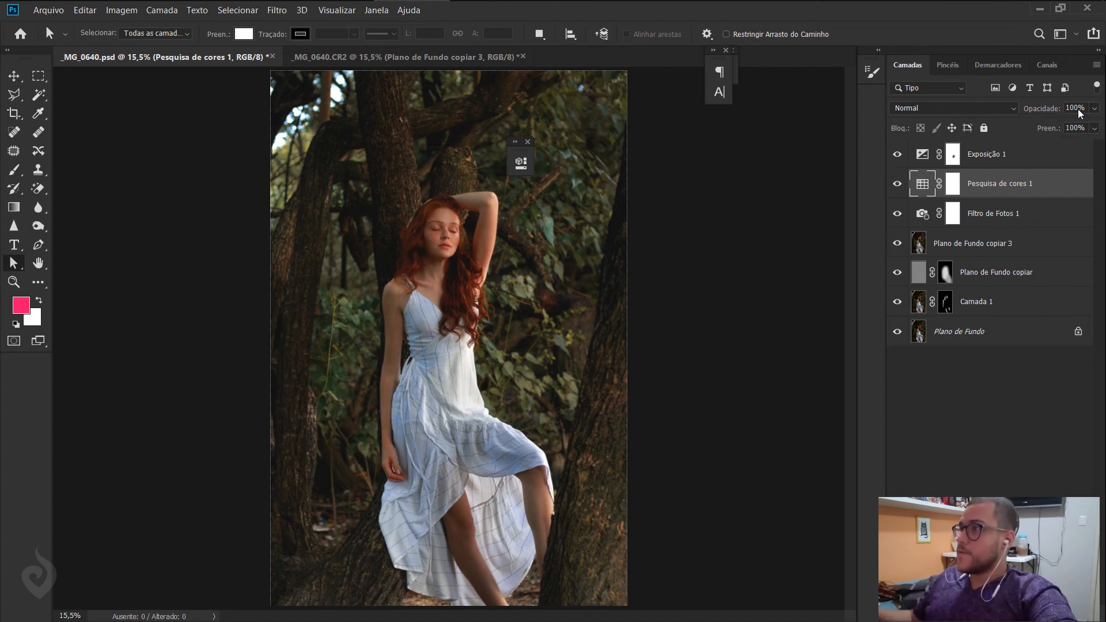
pyautogui.write('40')
pyautogui.press('Return')
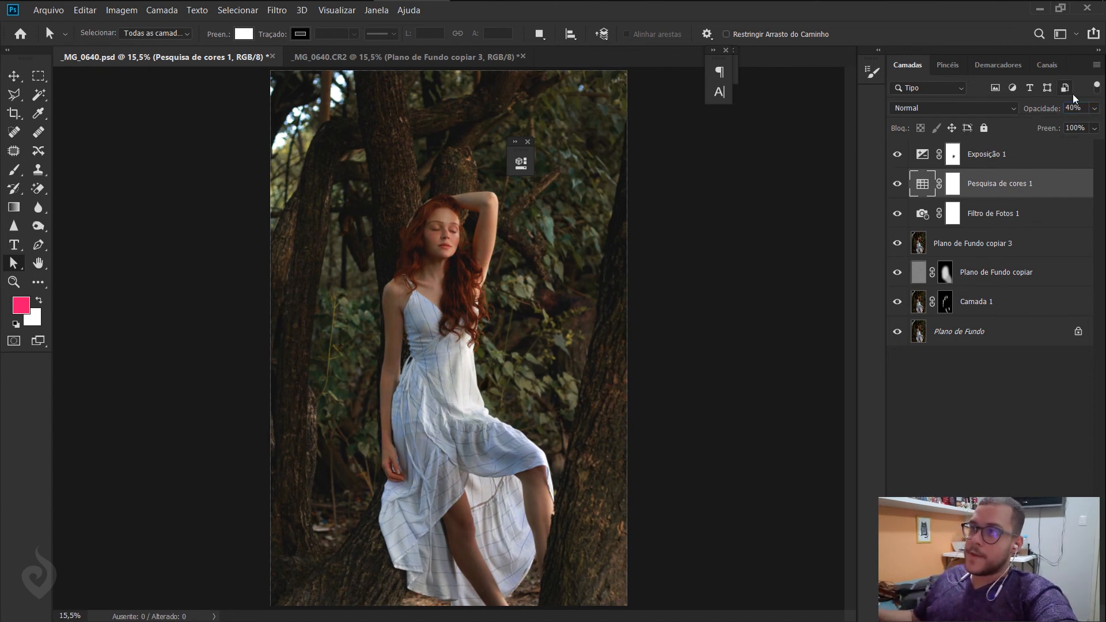
# - Review the colour and density settings of the Filtro de Fotos 1 adjustment
pyautogui.doubleClick(923, 215)
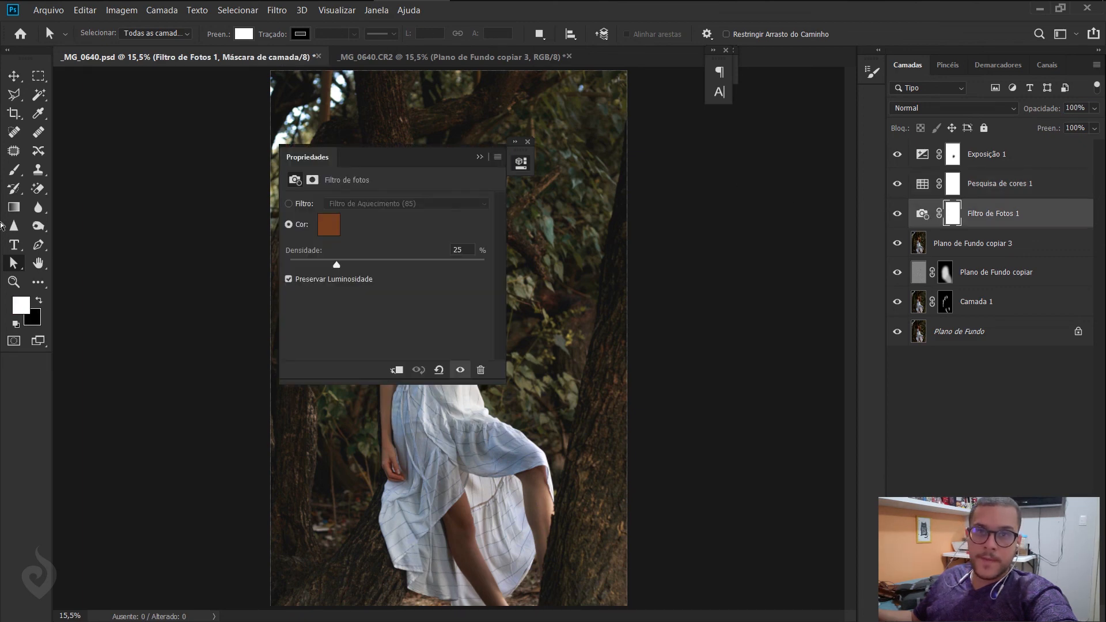
pyautogui.moveTo(373, 162); pyautogui.dragTo(579, 152)
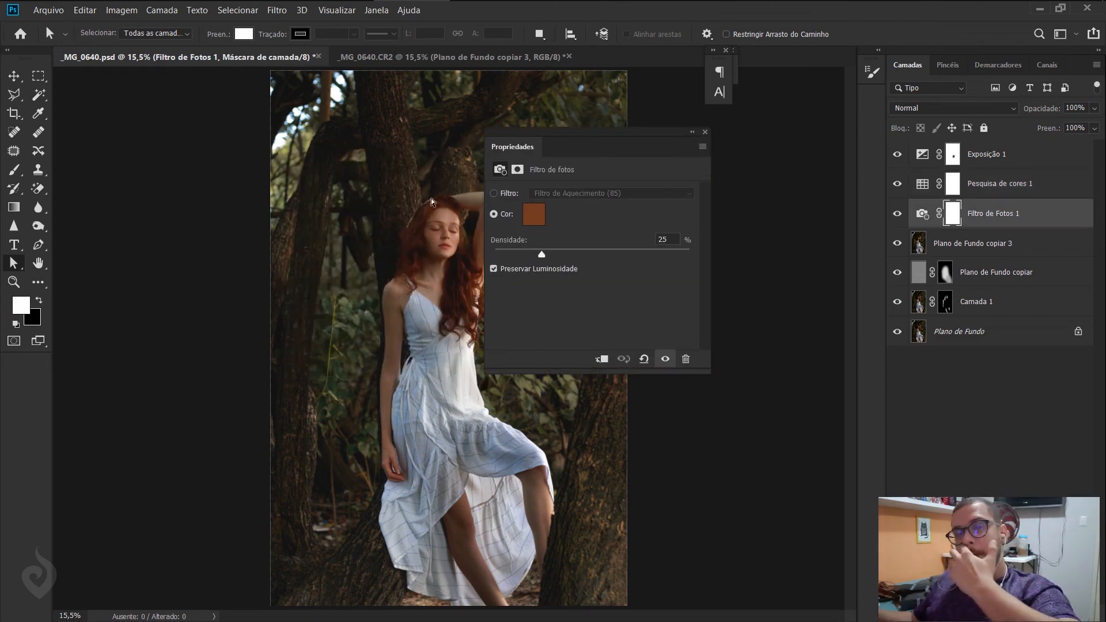
pyautogui.click(692, 133)
# - Copy the three adjustment layers, Exposição 1, Pesquisa de cores 1 and Filtro de Fotos 1, from _MG_0640.psd into _MG_0640.CR2
pyautogui.keyDown('shift'); pyautogui.click(1007, 159); pyautogui.keyUp('shift')
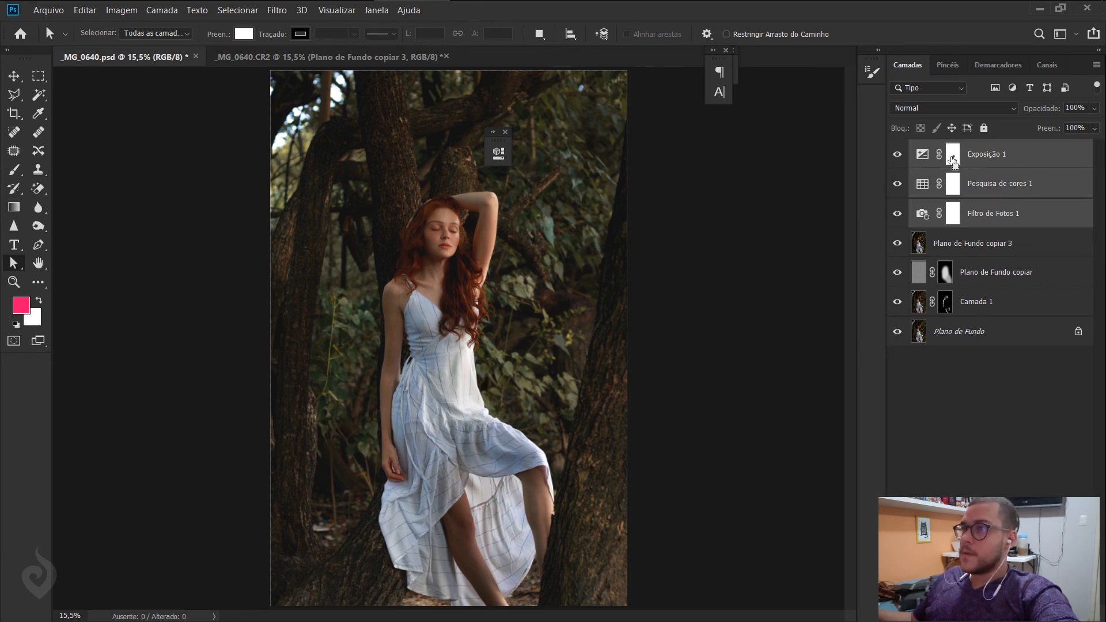
pyautogui.keyDown('ctrl'); pyautogui.click(950, 159); pyautogui.keyUp('ctrl')
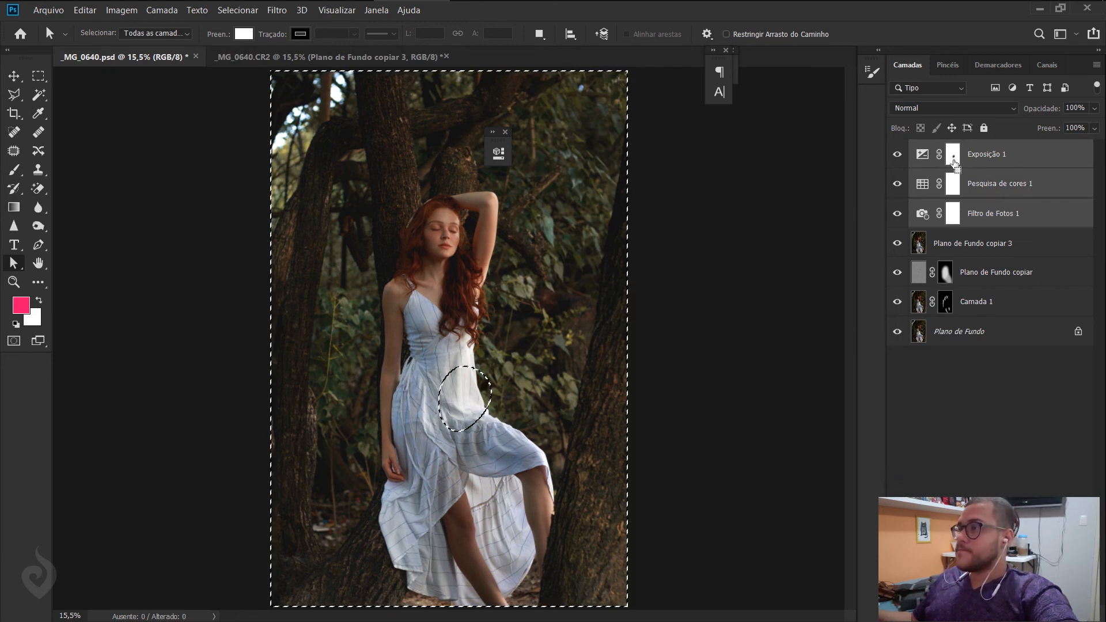
pyautogui.hotkey('ctrl', 'd')
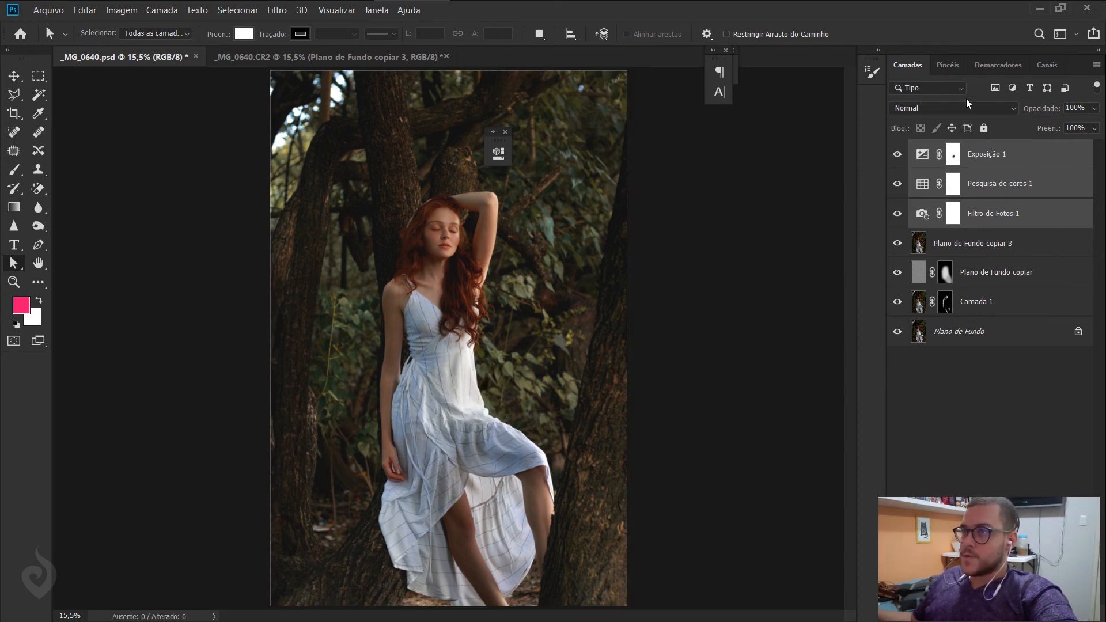
pyautogui.press('v')
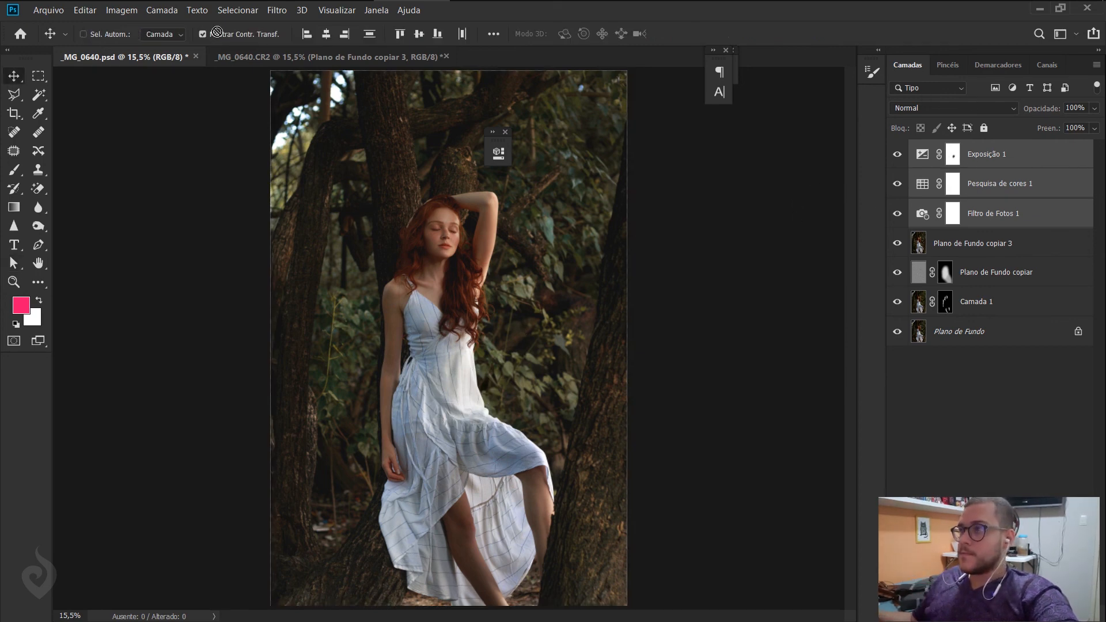
pyautogui.click(291, 57)
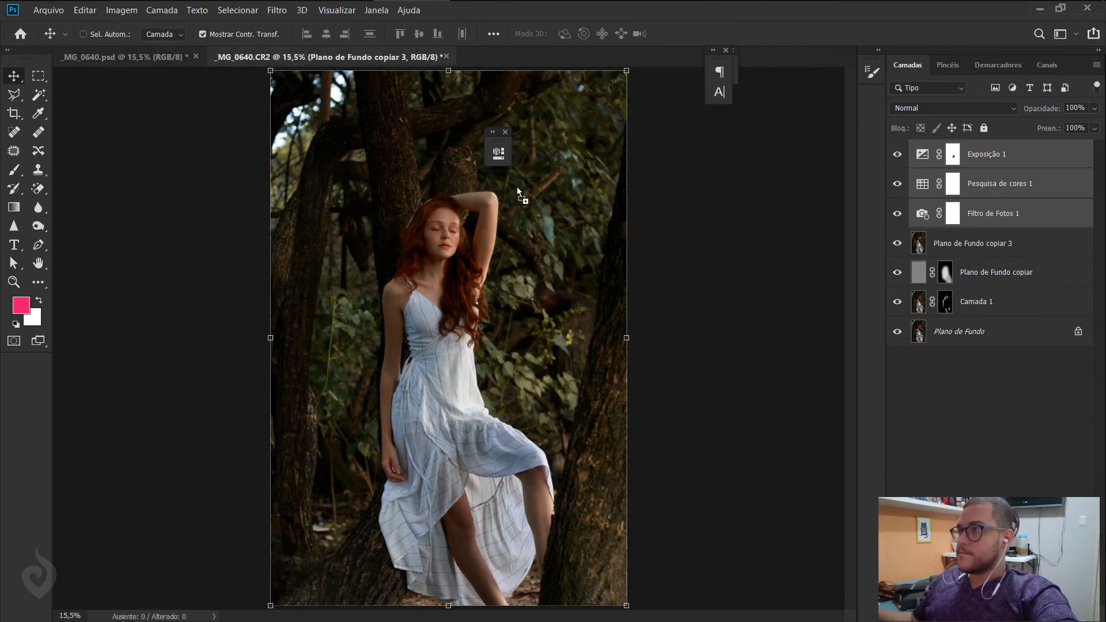
pyautogui.moveTo(517, 187); pyautogui.dragTo(516, 186)
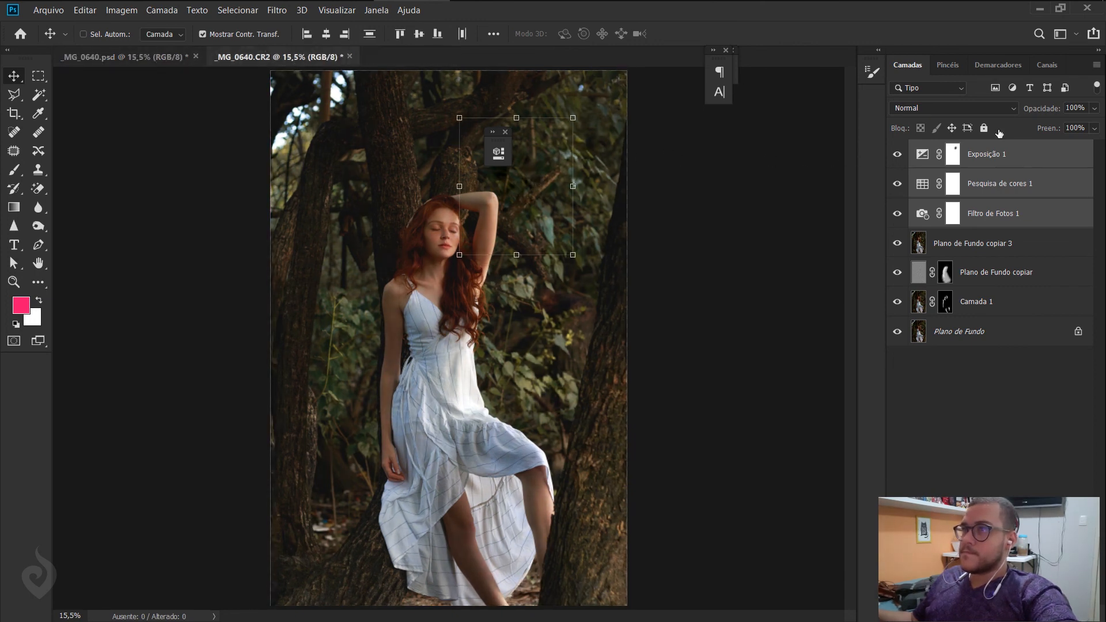
# - Align the Exposição 1 layer's mask to the centre of the Plano de Fundo layer
pyautogui.click(949, 155)
pyautogui.keyDown('ctrl'); pyautogui.click(966, 333); pyautogui.keyUp('ctrl')
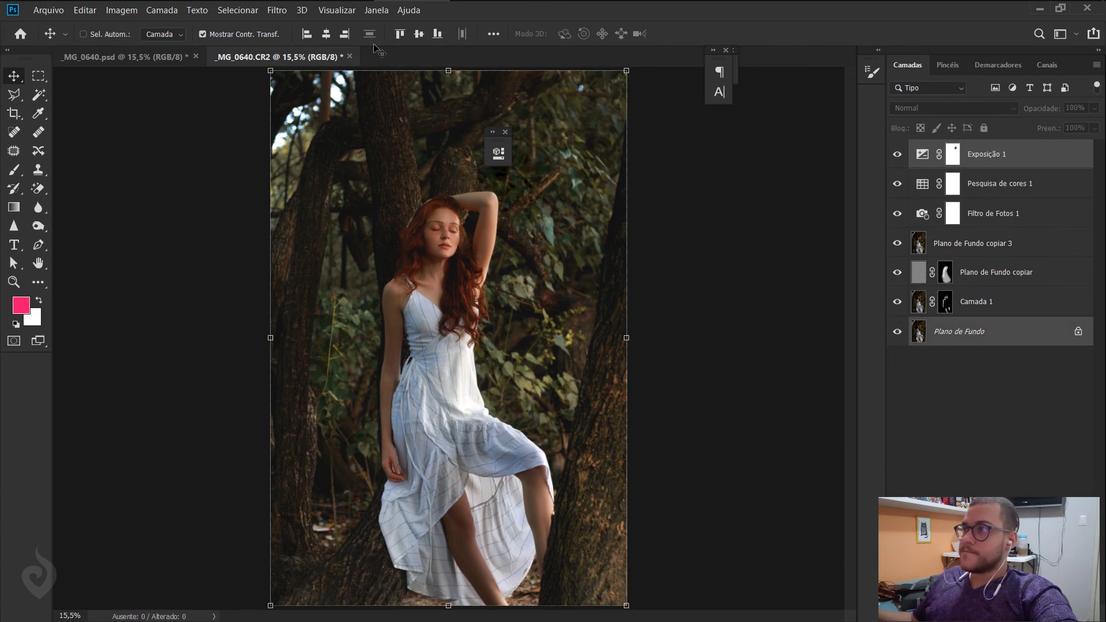
pyautogui.press('a')
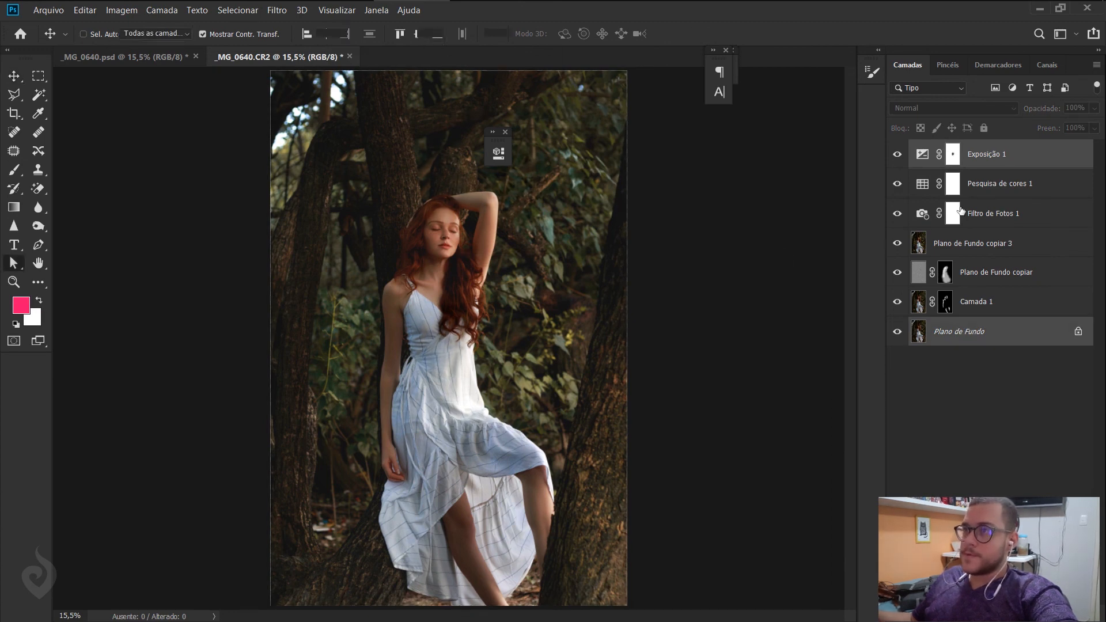
# - Select the three adjustment layers Exposição 1, Pesquisa de cores 1 and Filtro de Fotos 1 together
pyautogui.click(959, 158)
pyautogui.keyDown('shift'); pyautogui.click(1006, 218); pyautogui.keyUp('shift')
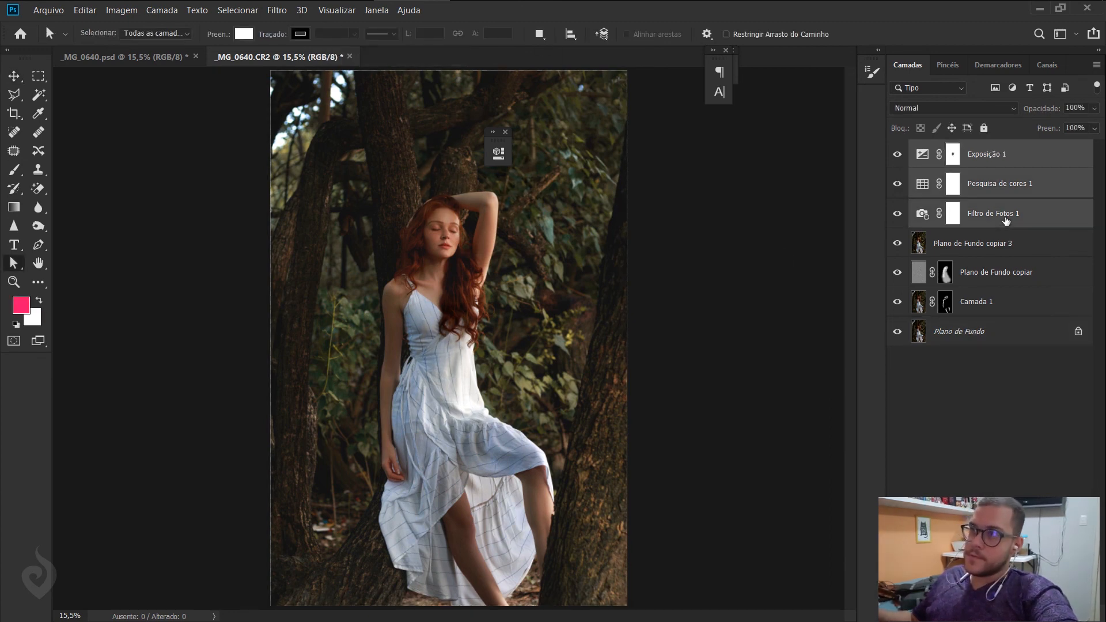
pyautogui.moveTo(551, 208); pyautogui.dragTo(298, 152)
# - Compare the rebuilt _MG_0640.CR2 with the finished _MG_0640.psd by alternating between them, viewing the rebuilt image once without the interface panels
pyautogui.hotkey('ctrl', 'Tab')
pyautogui.hotkey('ctrl', 'Tab')
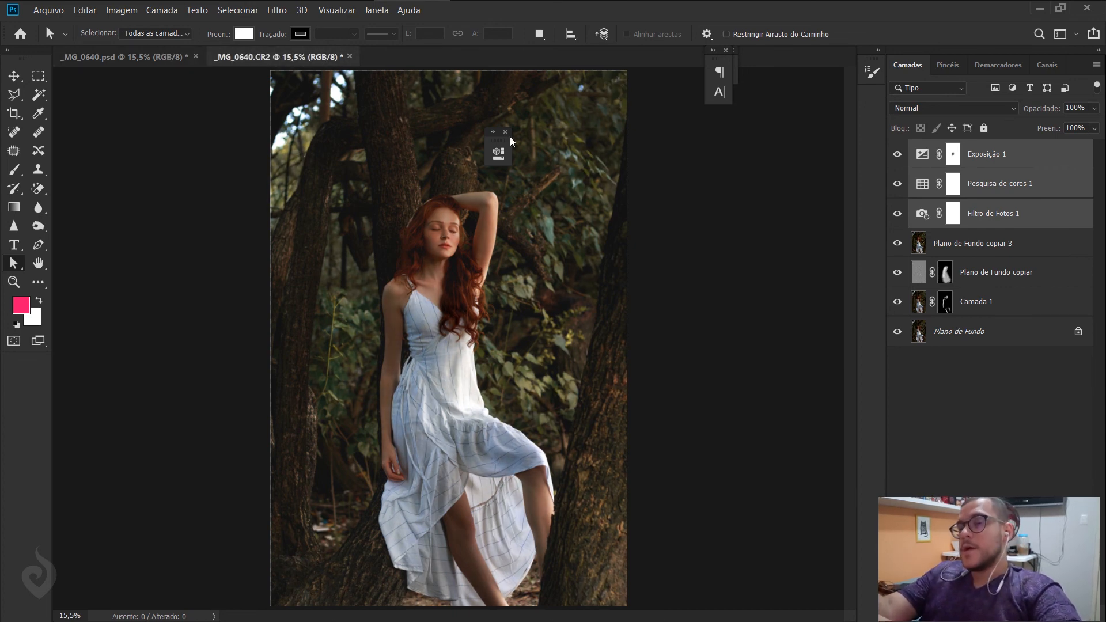
pyautogui.press('Tab')
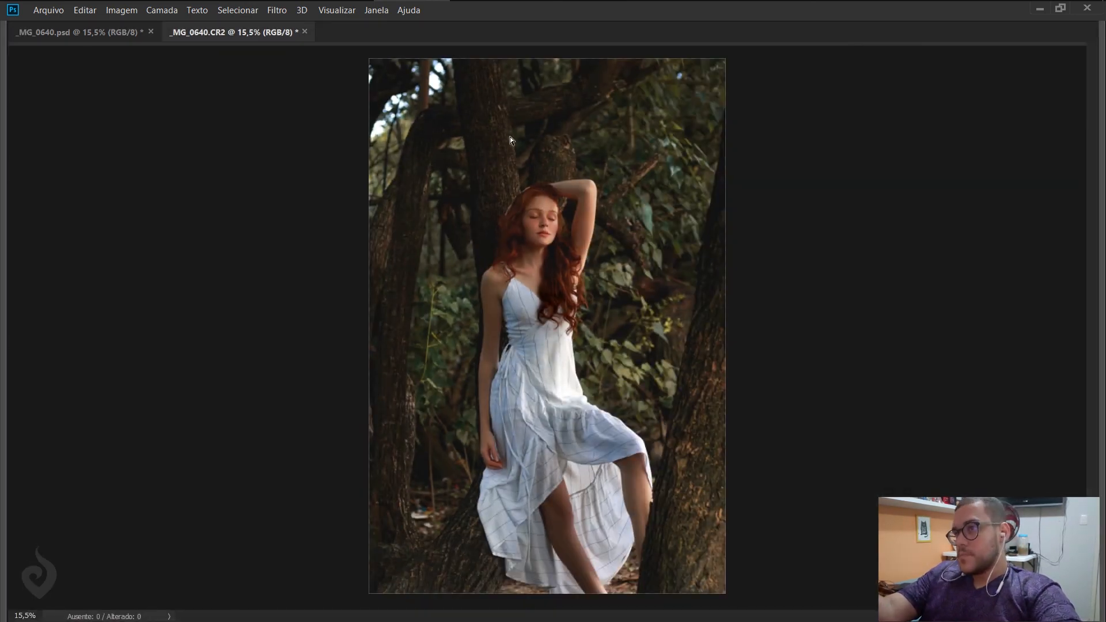
pyautogui.press('Tab')
pyautogui.hotkey('ctrl', 'Tab')
pyautogui.hotkey('ctrl', 'Tab')
pyautogui.hotkey('ctrl', 'Tab')
pyautogui.hotkey('ctrl', 'Tab')
pyautogui.hotkey('ctrl', 'Tab')
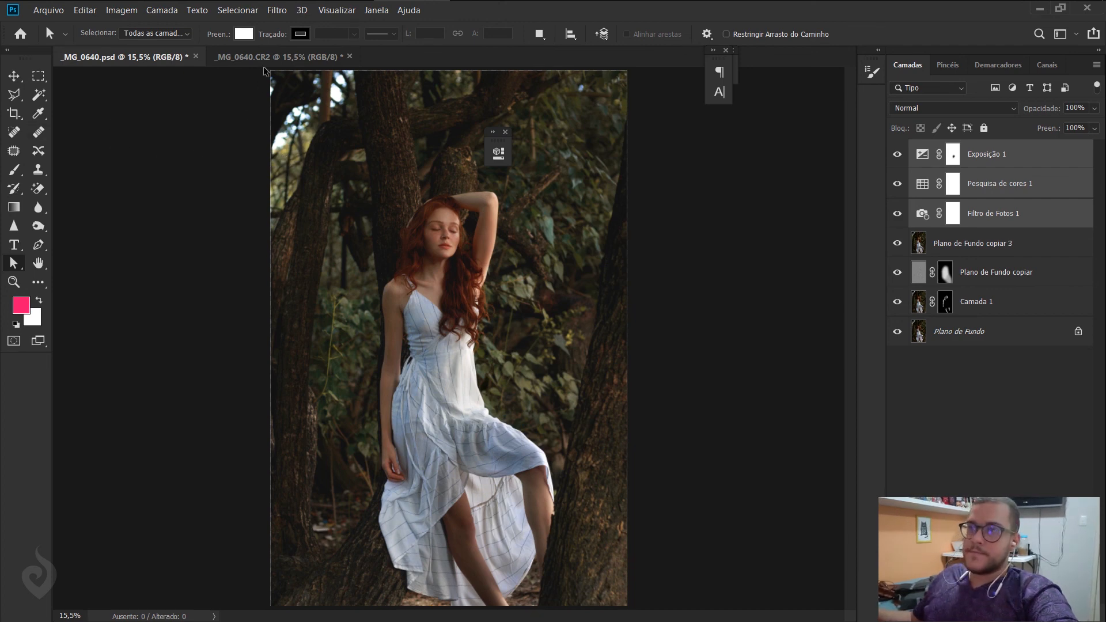
pyautogui.hotkey('ctrl', 'Tab')
pyautogui.hotkey('ctrl', 'Tab')
pyautogui.hotkey('ctrl', 'Tab')
pyautogui.hotkey('ctrl', 'Tab')
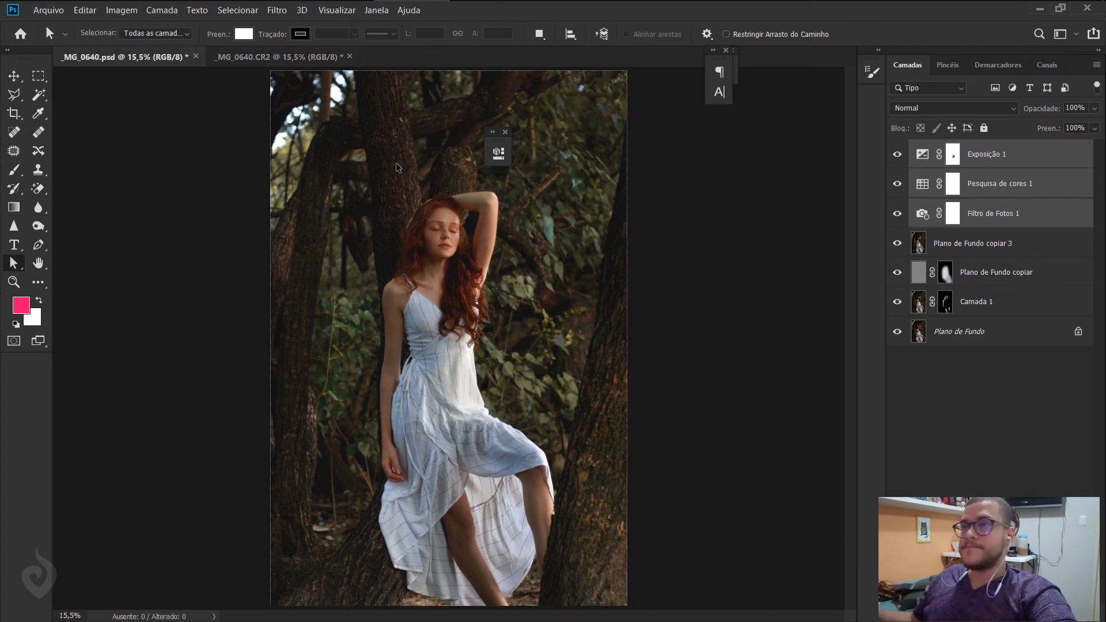
pyautogui.hotkey('ctrl', 'Tab')
pyautogui.hotkey('ctrl', 'Tab')
pyautogui.hotkey('ctrl', 'Tab')
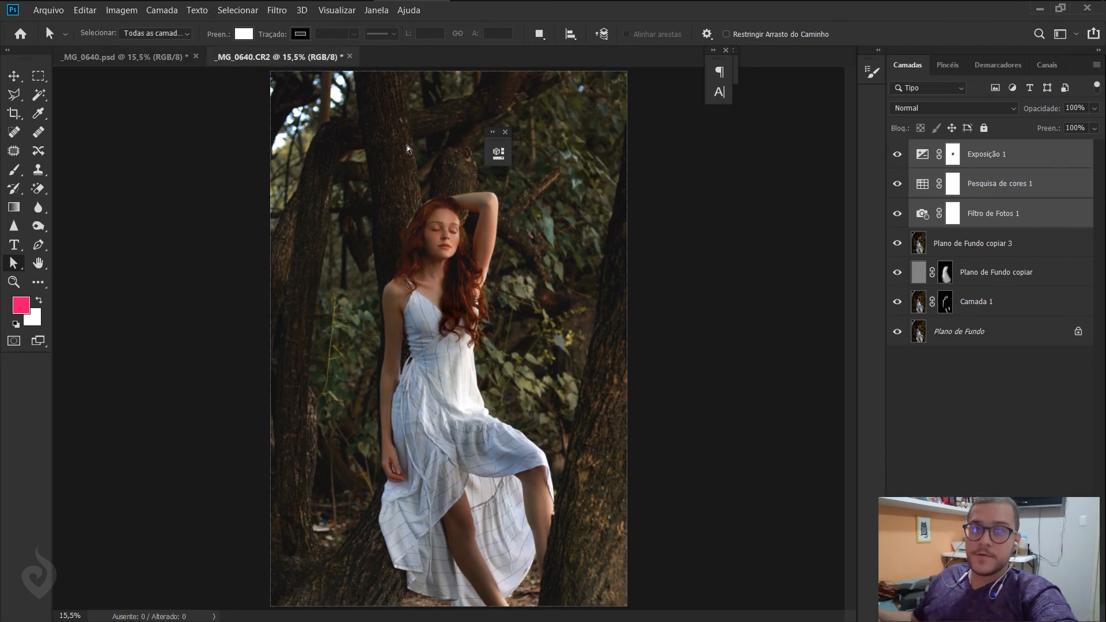